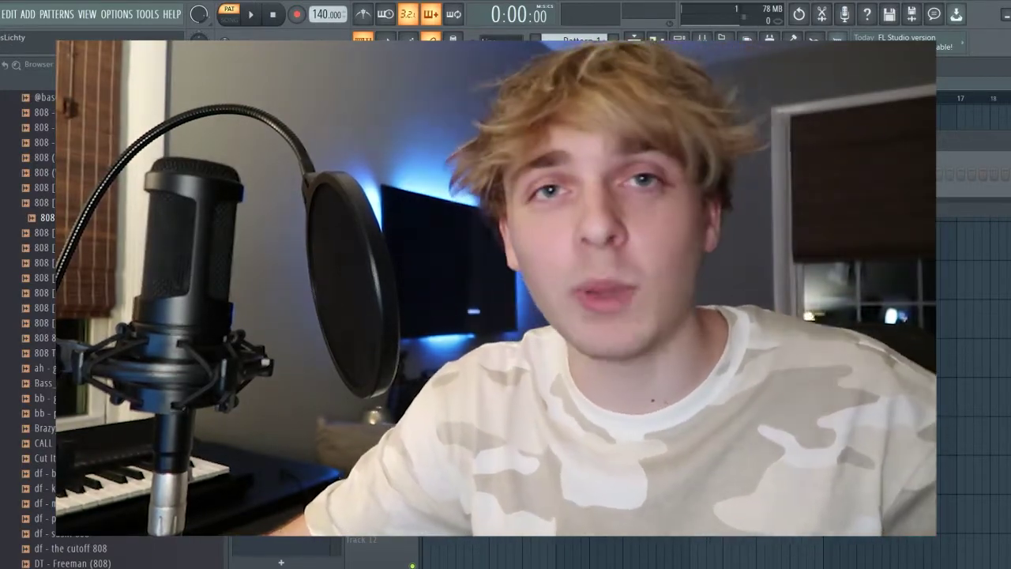
# Step: Insert a Harmor synth as a new channel and move its plugin window up into full view
pyautogui.click(679, 207)
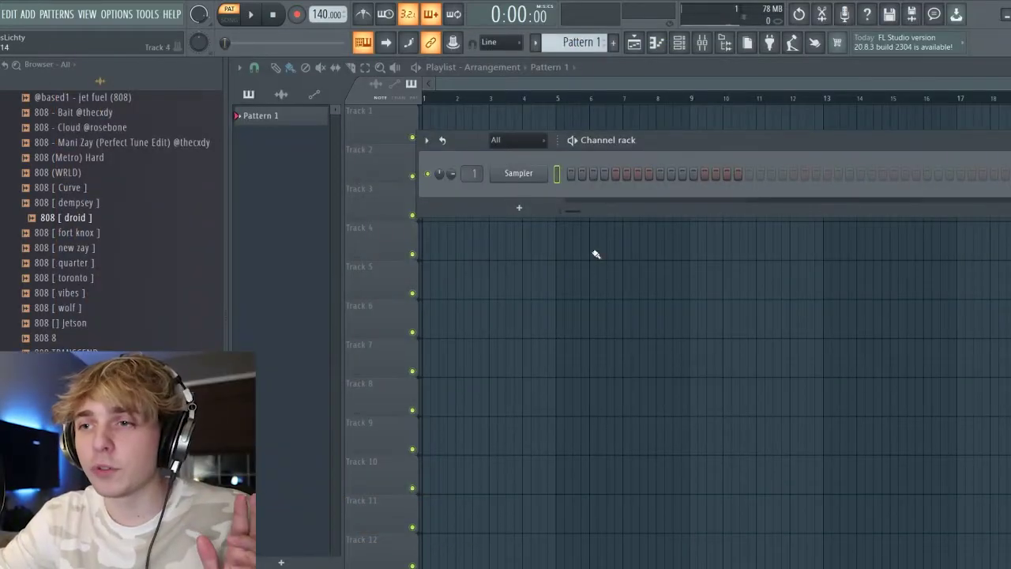
pyautogui.rightClick(537, 173)
pyautogui.moveTo(575, 271)
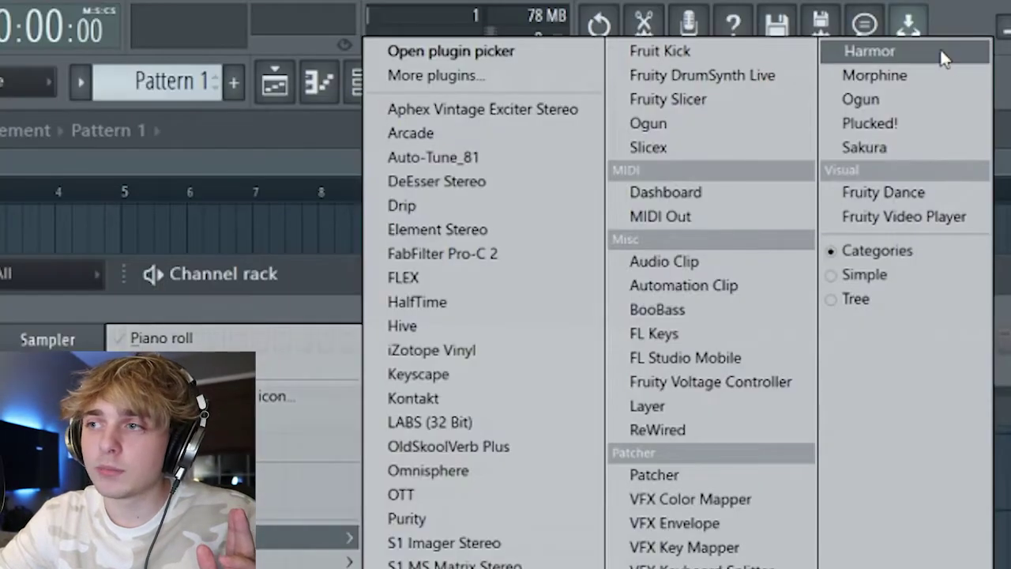
pyautogui.click(893, 58)
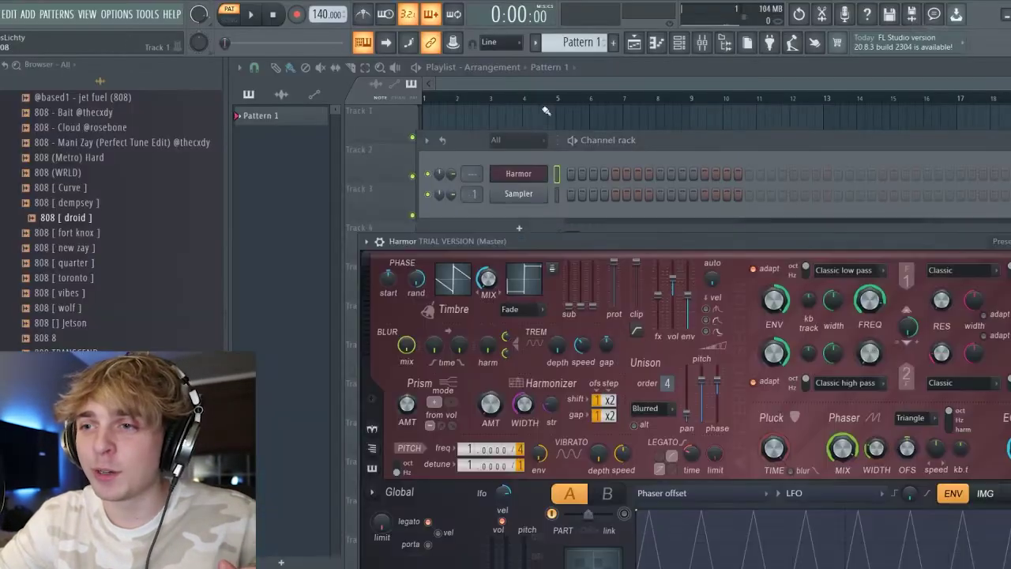
pyautogui.moveTo(660, 244); pyautogui.dragTo(530, 76)
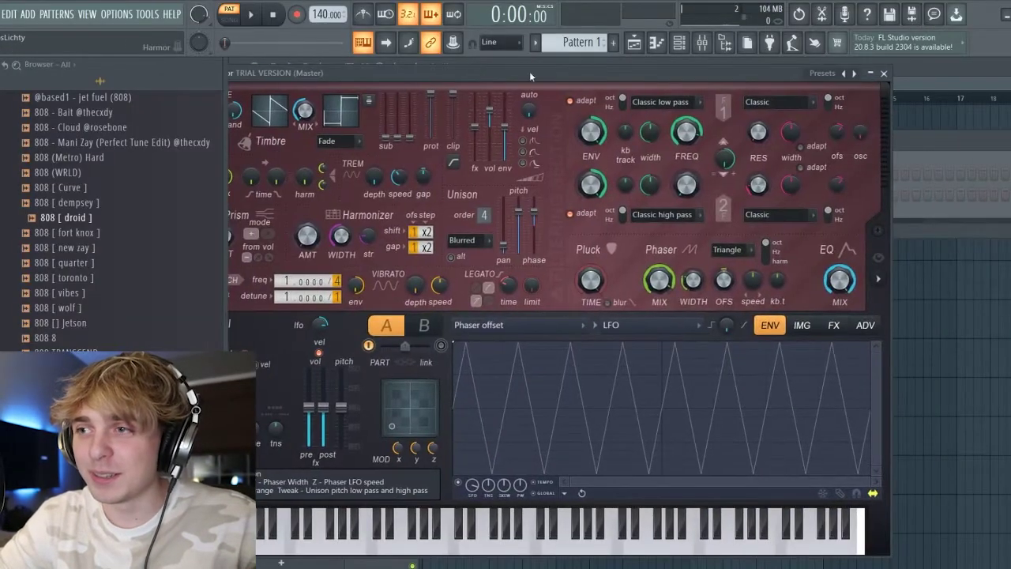
# Step: Audition Harmor's X Olbaid bass presets, including Bajo Acustico and Bajo Bounce, and load Bajo Electro
pyautogui.click(830, 75)
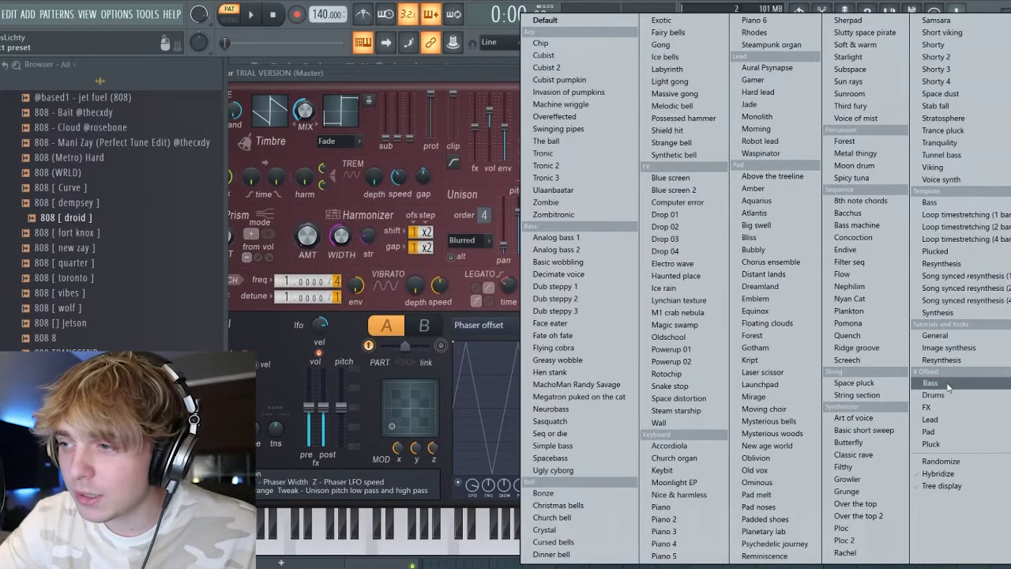
pyautogui.moveTo(948, 386)
pyautogui.click(866, 251)
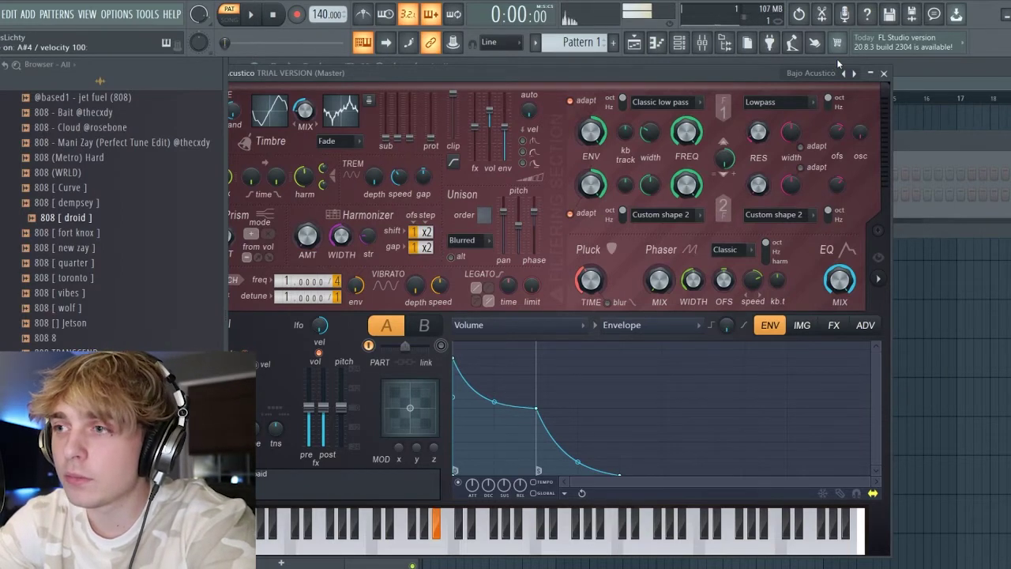
pyautogui.click(853, 74)
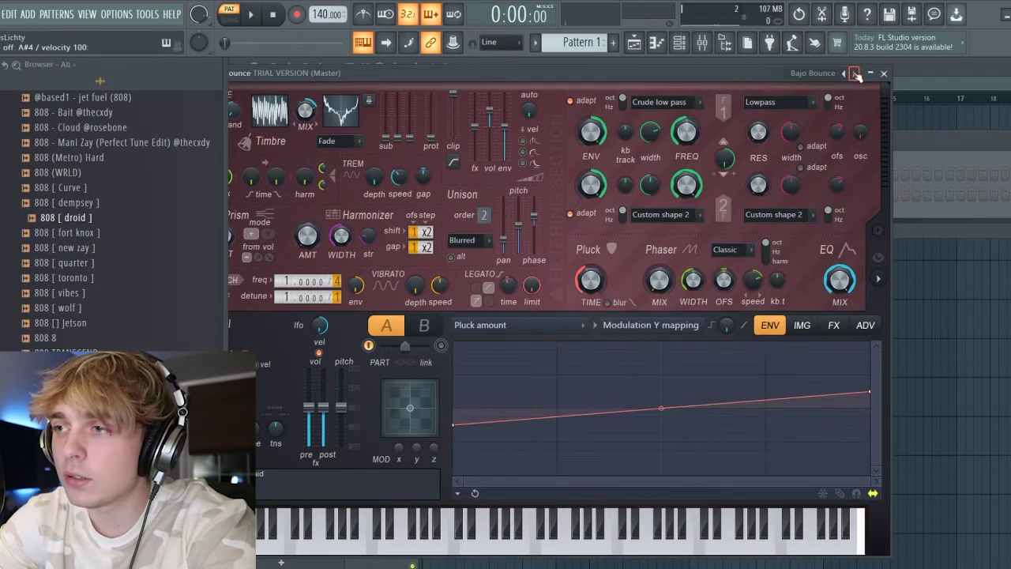
pyautogui.click(853, 73)
pyautogui.click(852, 74)
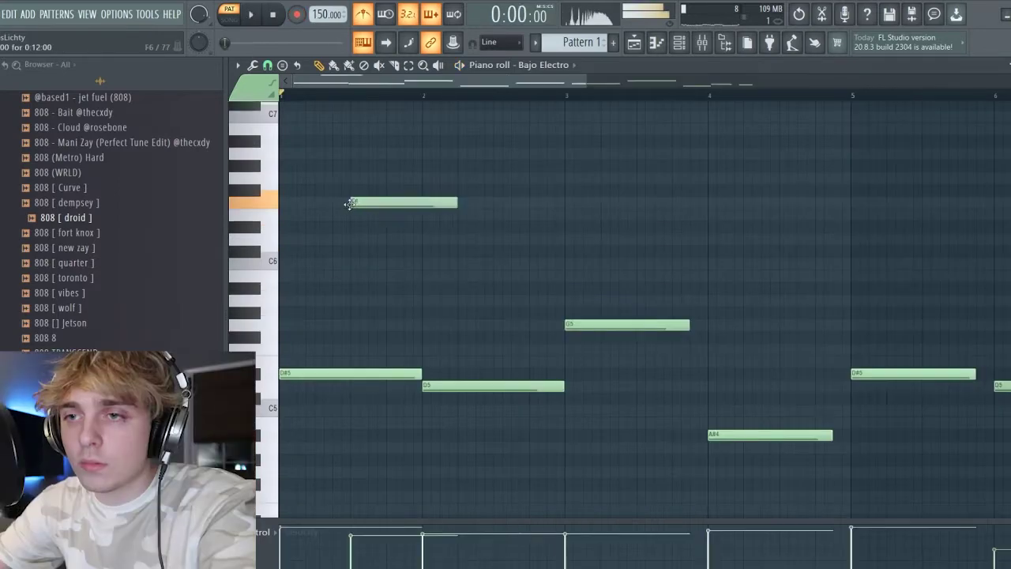
# Step: Move the high note in bar 1 to D#6, shorten it to half a bar, and add a half-bar D6 note ending bar 2
pyautogui.moveTo(357, 210); pyautogui.dragTo(387, 227)
pyautogui.press('space')
pyautogui.moveTo(458, 228); pyautogui.dragTo(429, 229)
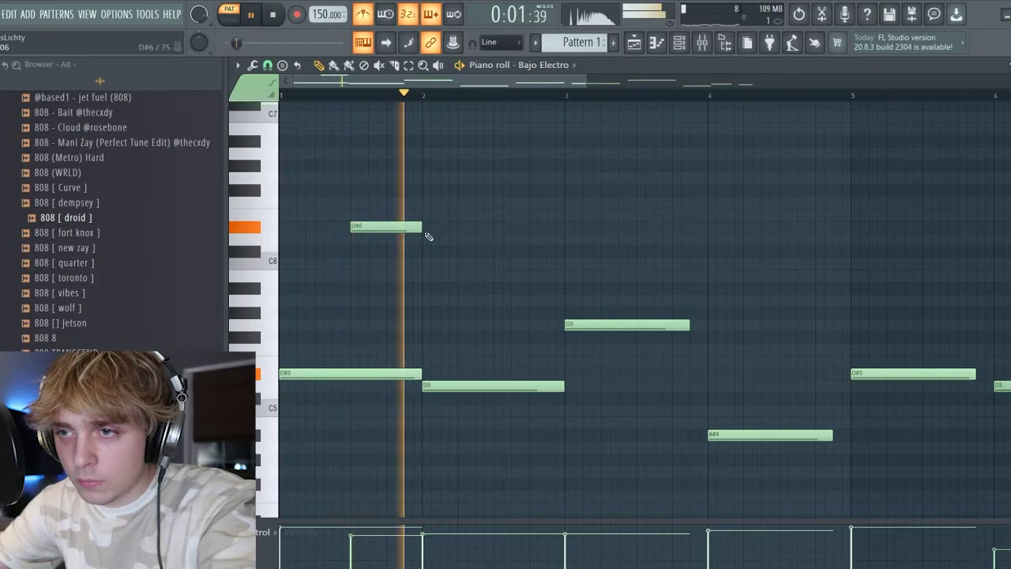
pyautogui.click(502, 251)
pyautogui.press('space')
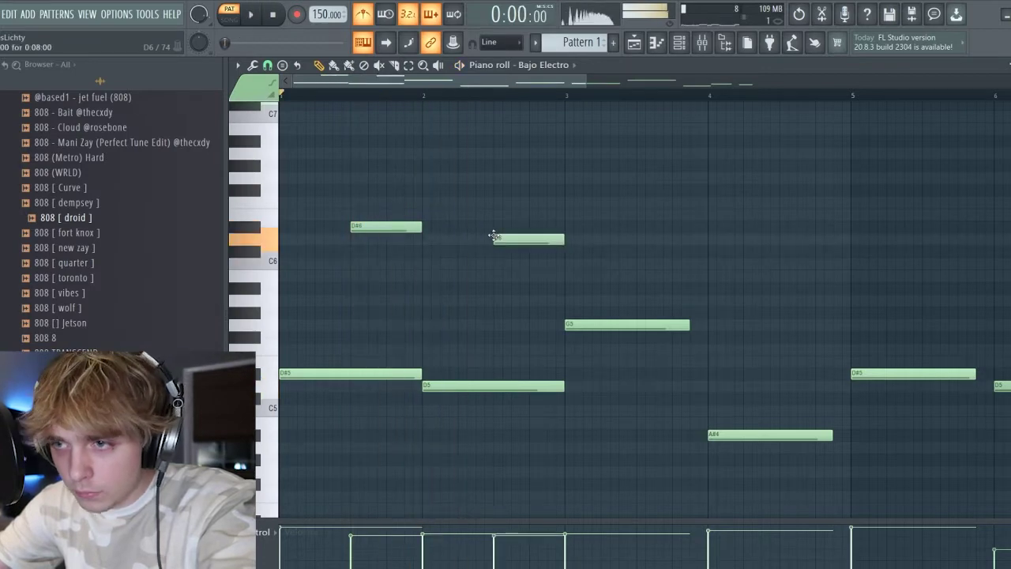
# Step: Play back the Bajo Electro melody and add a high half-bar note in the second half of bar 3
pyautogui.press('space')
pyautogui.scroll(-3, 458, 276)
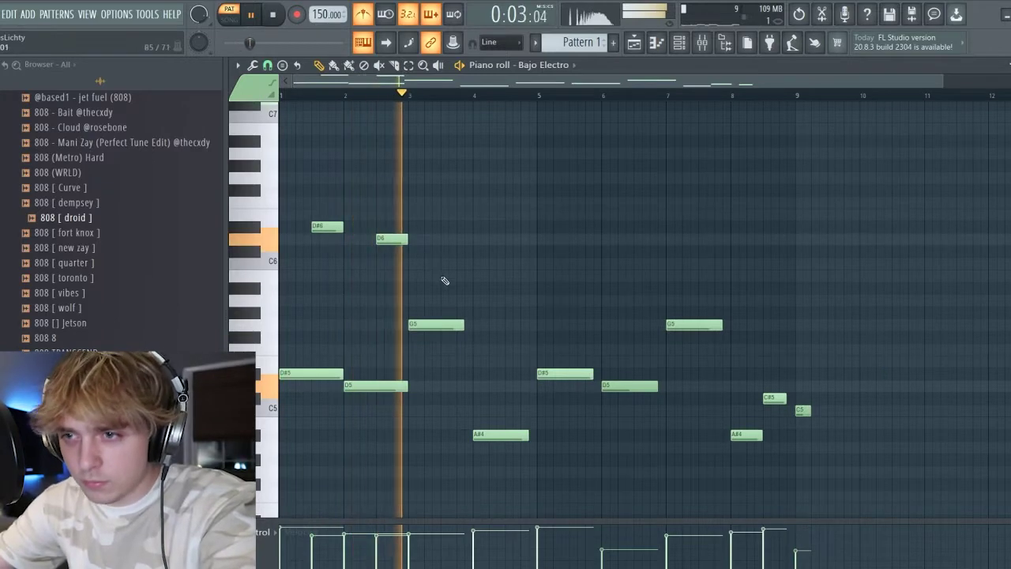
pyautogui.press('space')
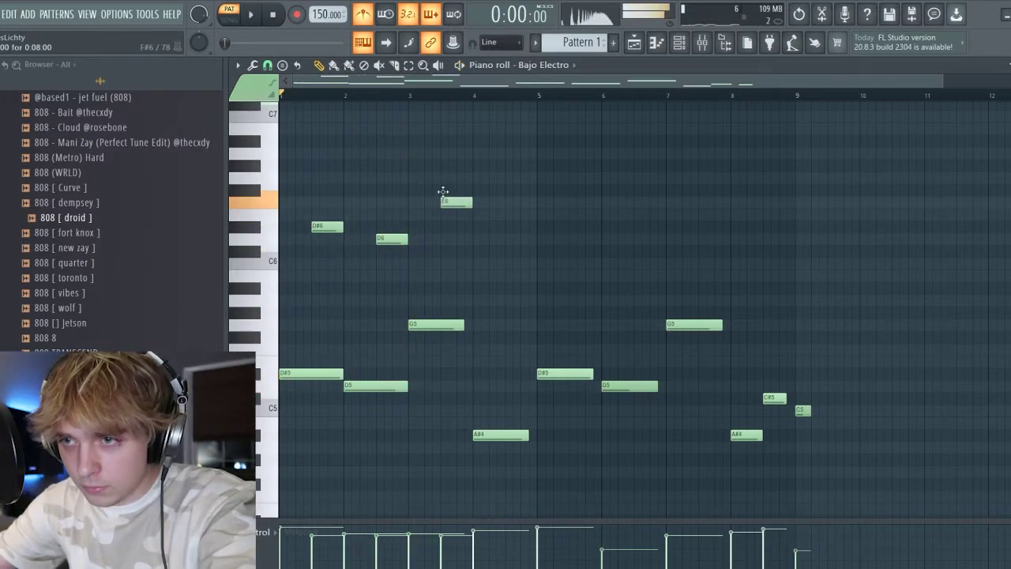
pyautogui.press('space')
# Step: Load Fruity parametric EQ 2 in the first effect slot of the Bajo Electro mixer track
pyautogui.press('F9')
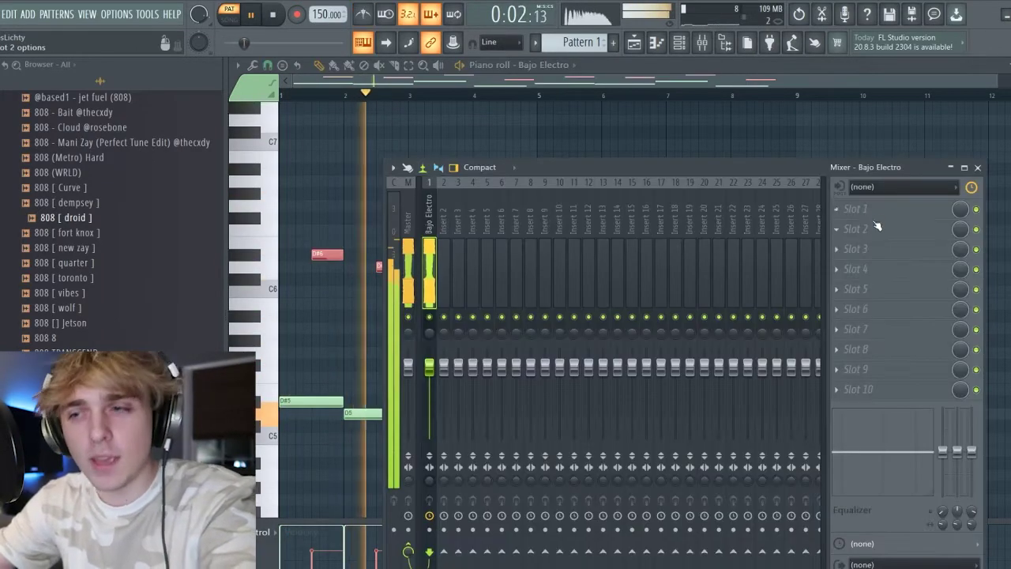
pyautogui.click(871, 207)
pyautogui.click(679, 268)
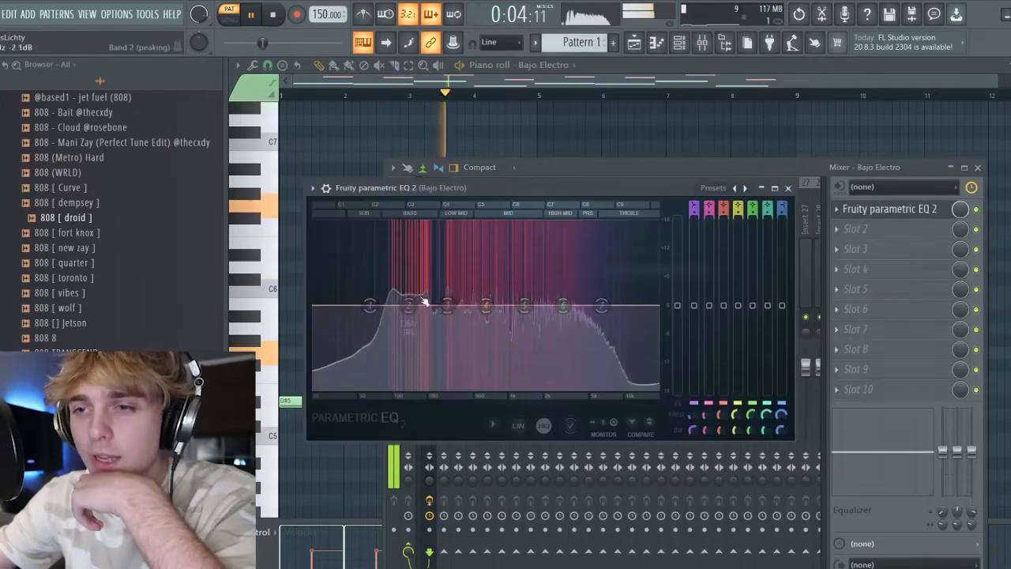
# Step: Pull down EQ bands 1 and 7 to cut the lowest and highest frequencies of Bajo Electro
pyautogui.moveTo(369, 305); pyautogui.dragTo(385, 372)
pyautogui.rightClick(385, 372)
pyautogui.click(403, 386)
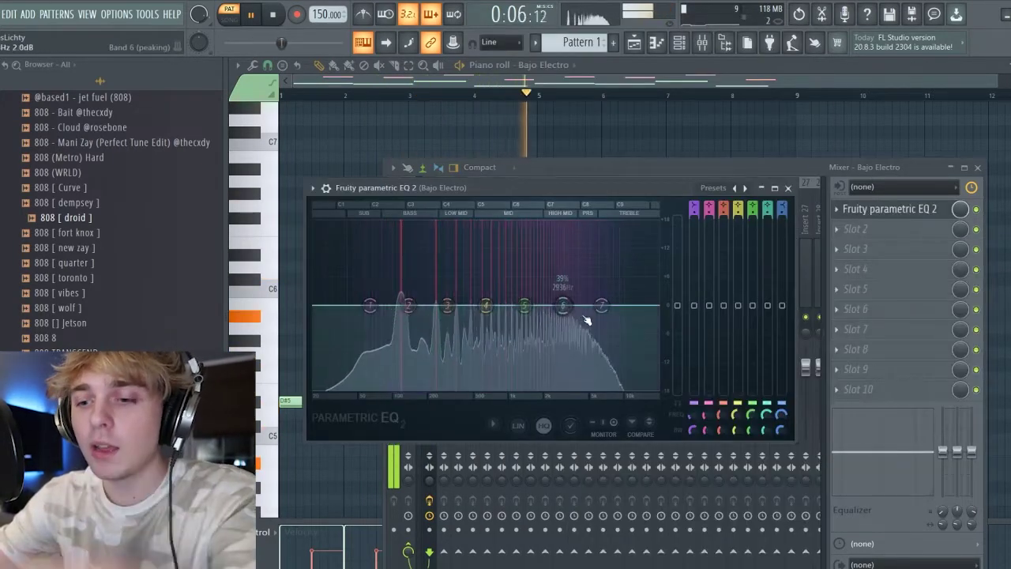
pyautogui.press('space')
pyautogui.moveTo(602, 310); pyautogui.dragTo(642, 386)
pyautogui.press('space')
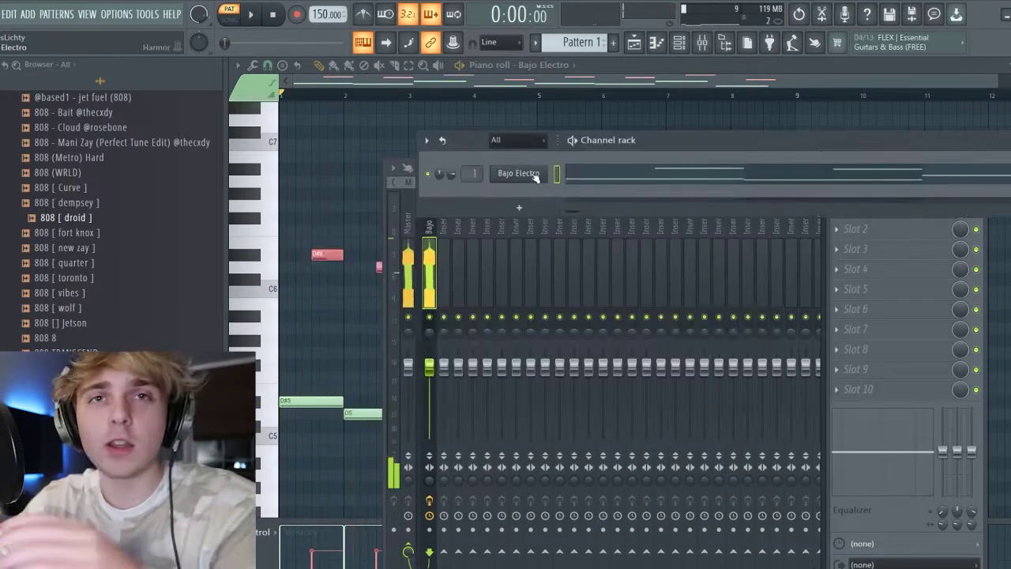
# Step: Insert a Hive synth as a new channel and load the GZ Bruze preset from 04 Keys & Classic
pyautogui.rightClick(535, 177)
pyautogui.moveTo(584, 263)
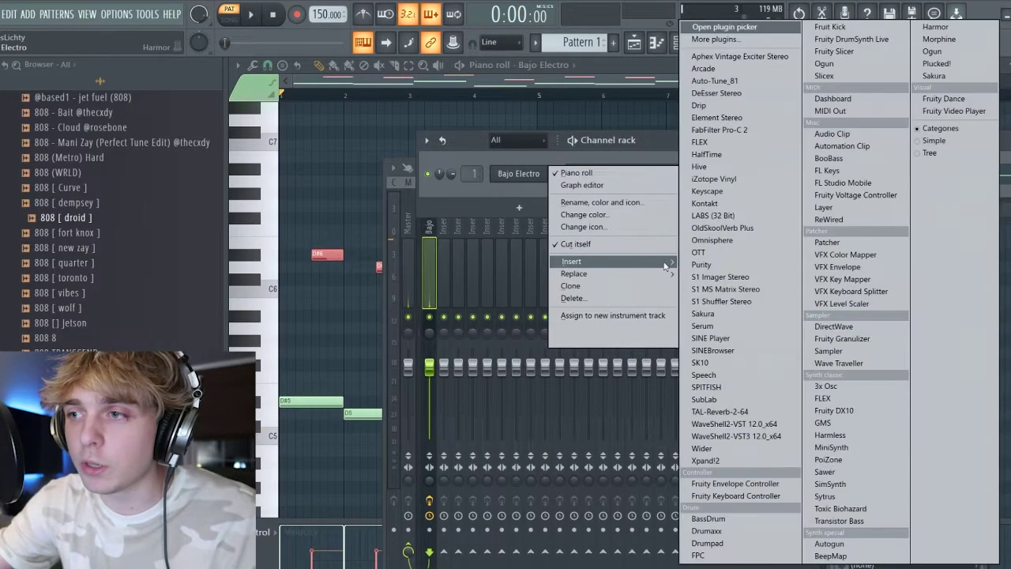
pyautogui.click(721, 168)
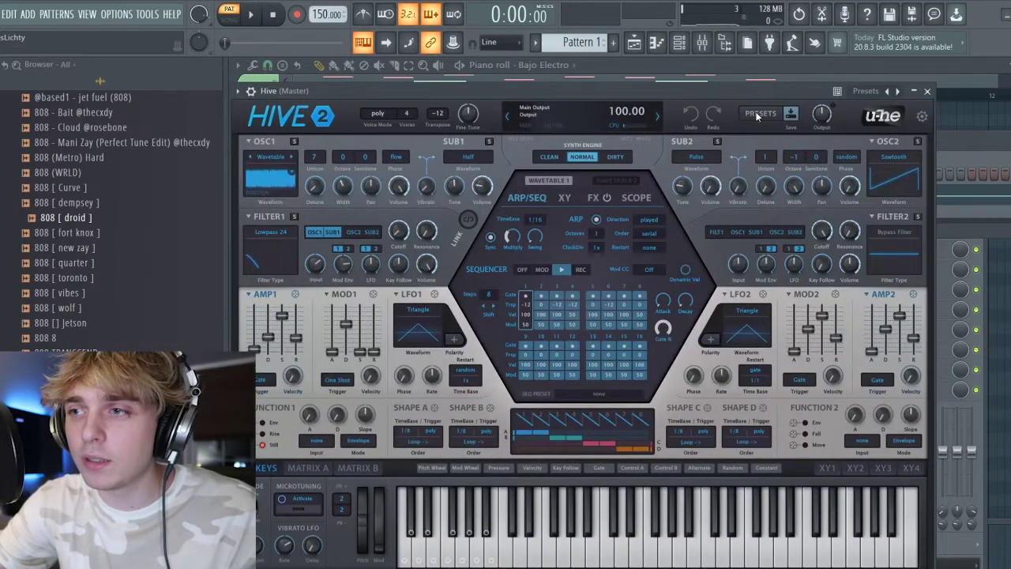
pyautogui.click(758, 113)
pyautogui.click(325, 229)
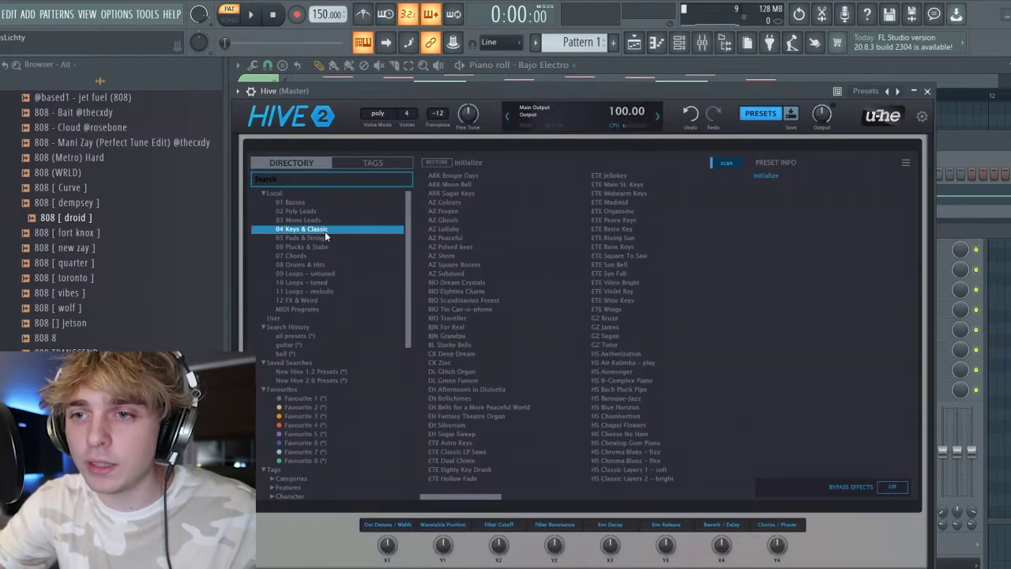
pyautogui.click(601, 319)
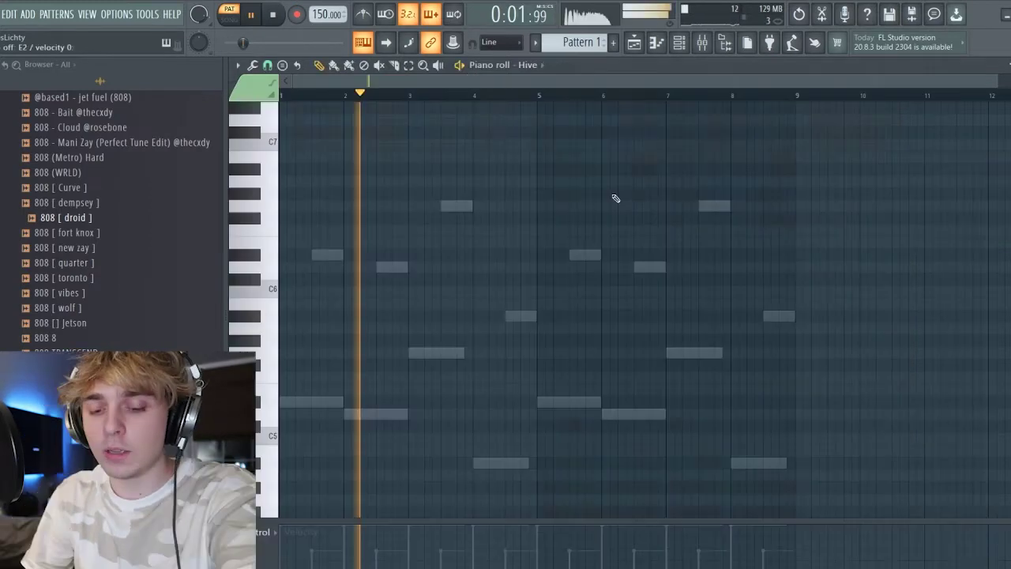
# Step: Select all notes of the Hive melody and randomize their velocity levels
pyautogui.press('space')
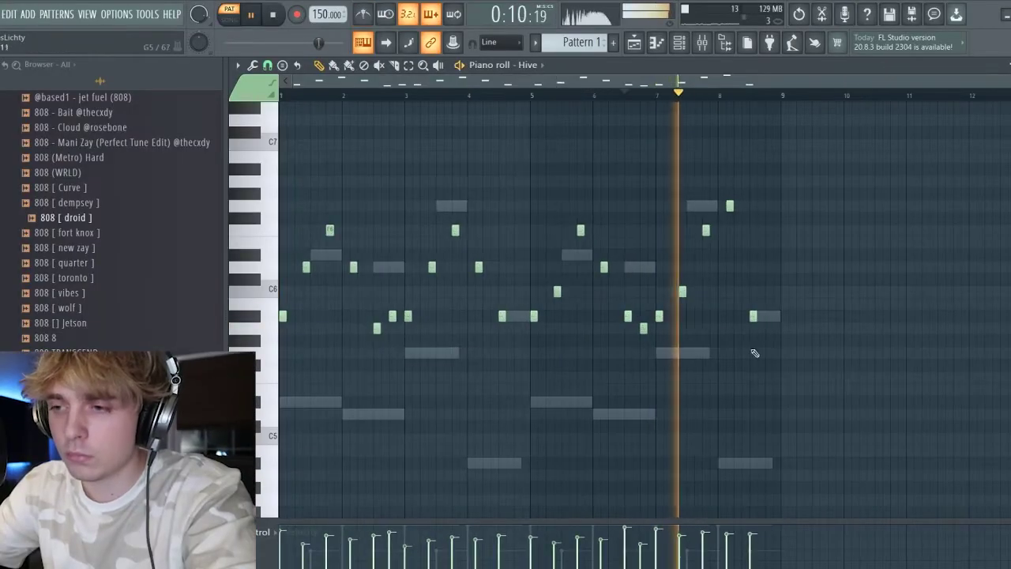
pyautogui.moveTo(281, 180); pyautogui.dragTo(853, 384)
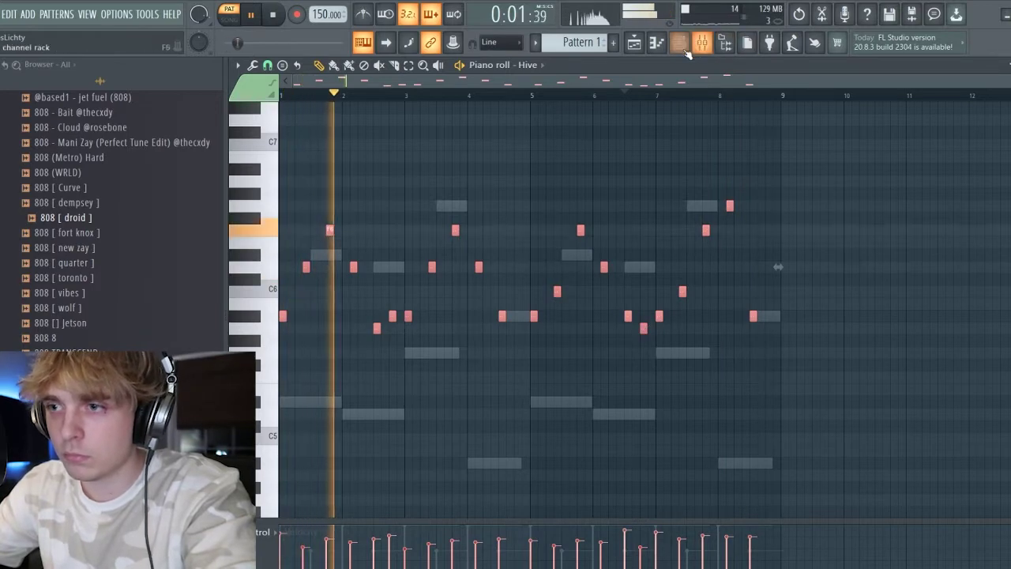
pyautogui.hotkey('ctrl', 'z')
pyautogui.press('F6')
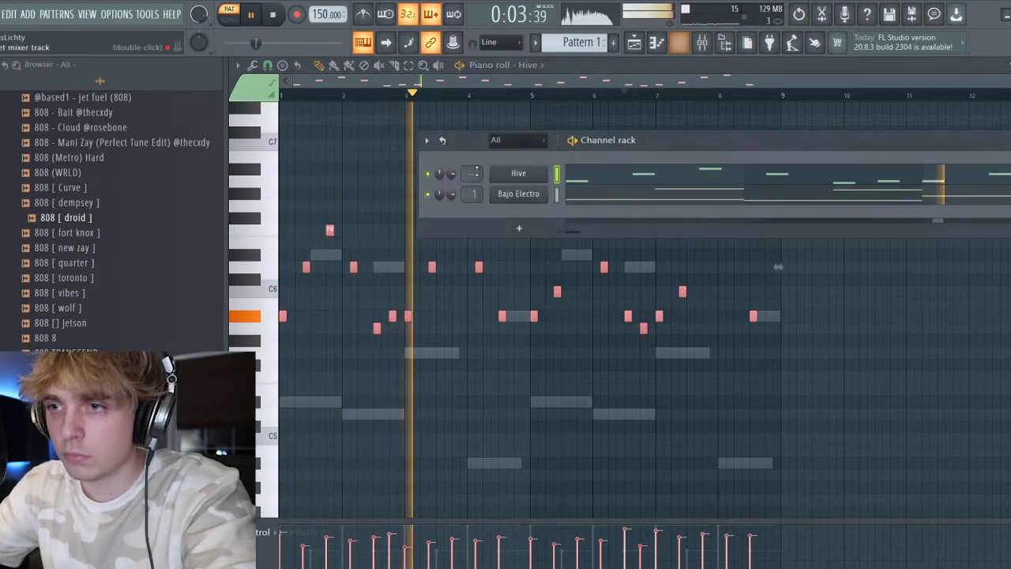
pyautogui.press('F6')
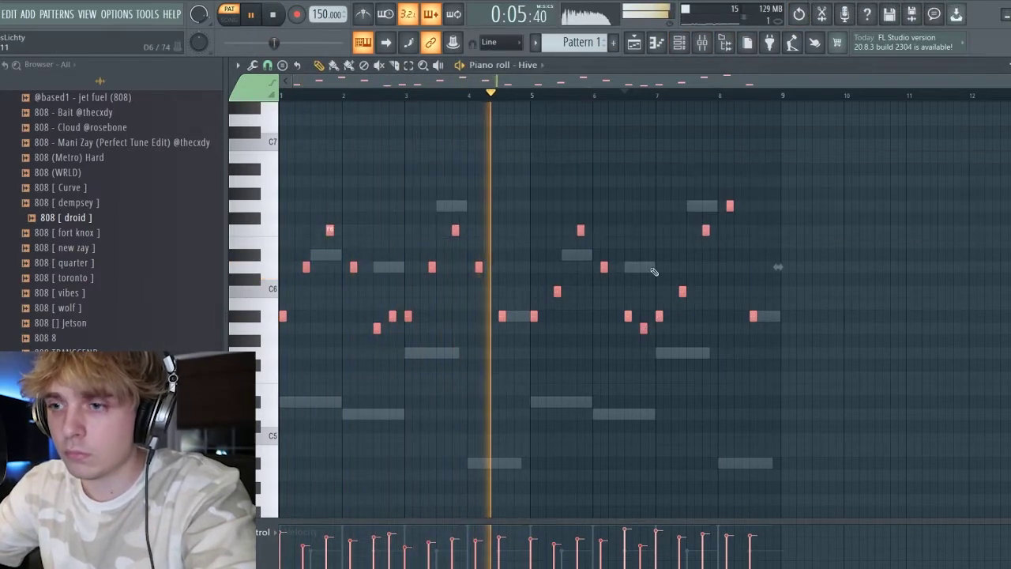
pyautogui.hotkey('alt', 'r')
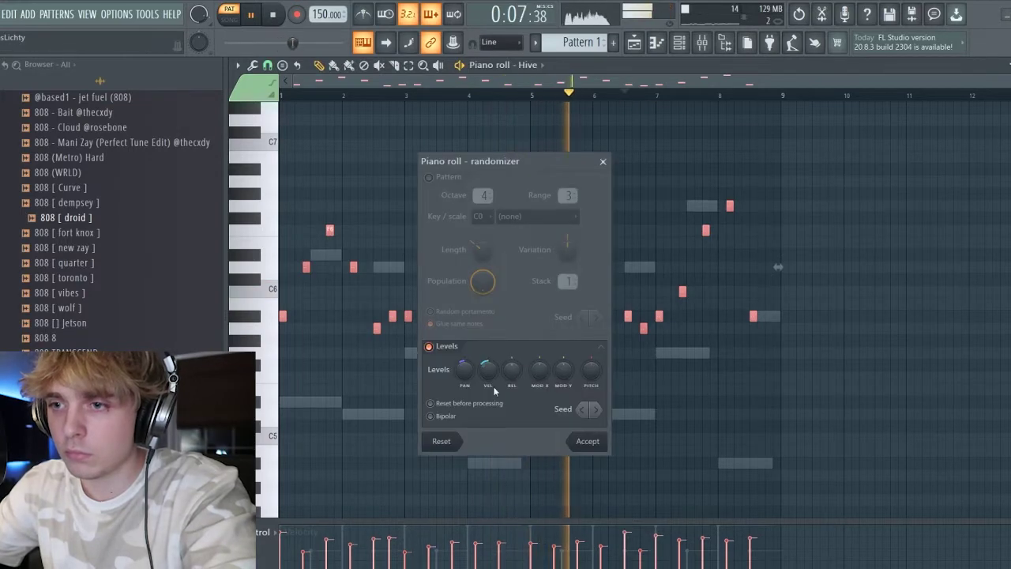
pyautogui.click(587, 440)
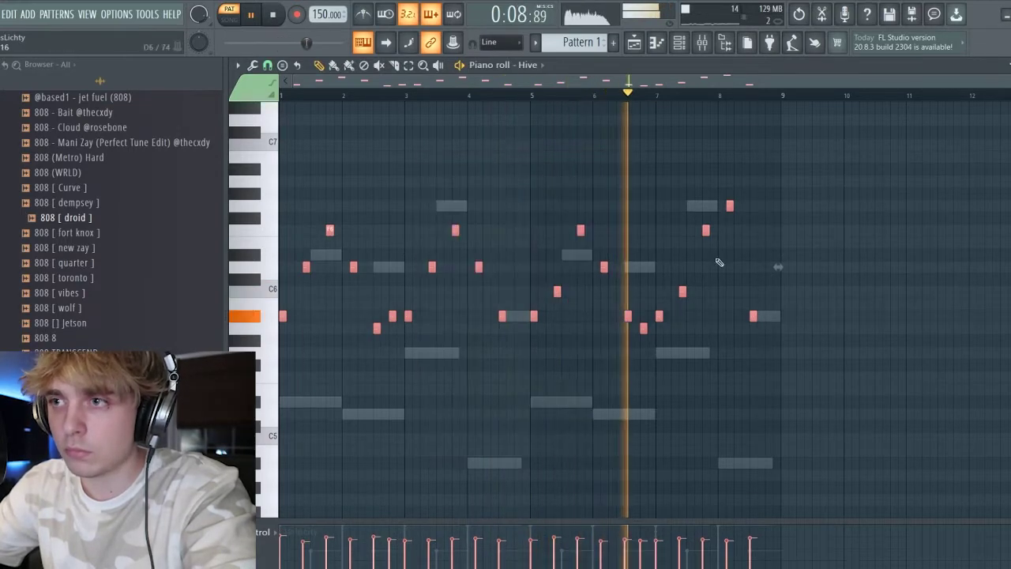
# Step: Add hi hats (4) from the FISH - hard as hell drumkit as a new channel and fill every second step
pyautogui.click(701, 42)
pyautogui.press('F6')
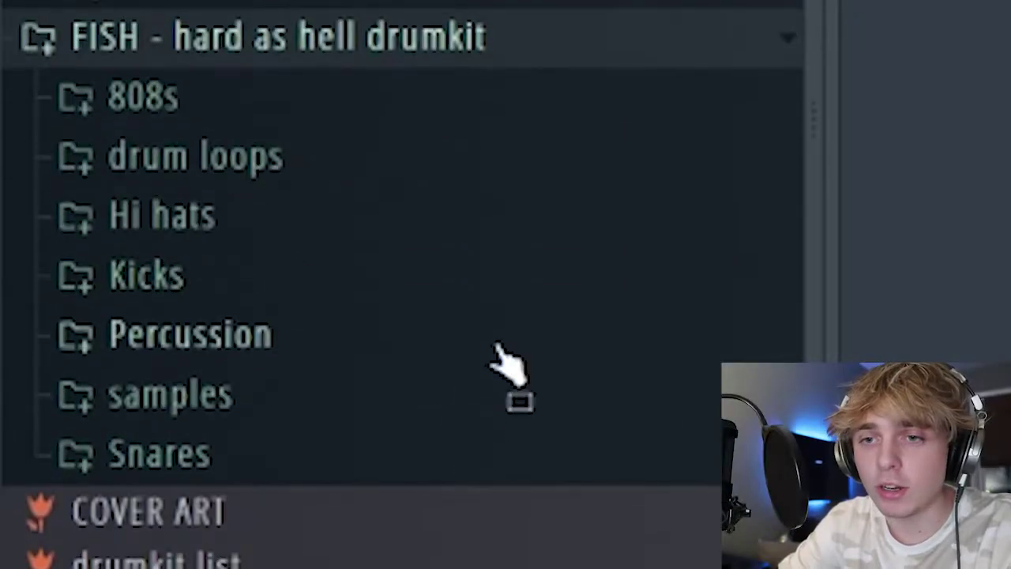
pyautogui.click(282, 219)
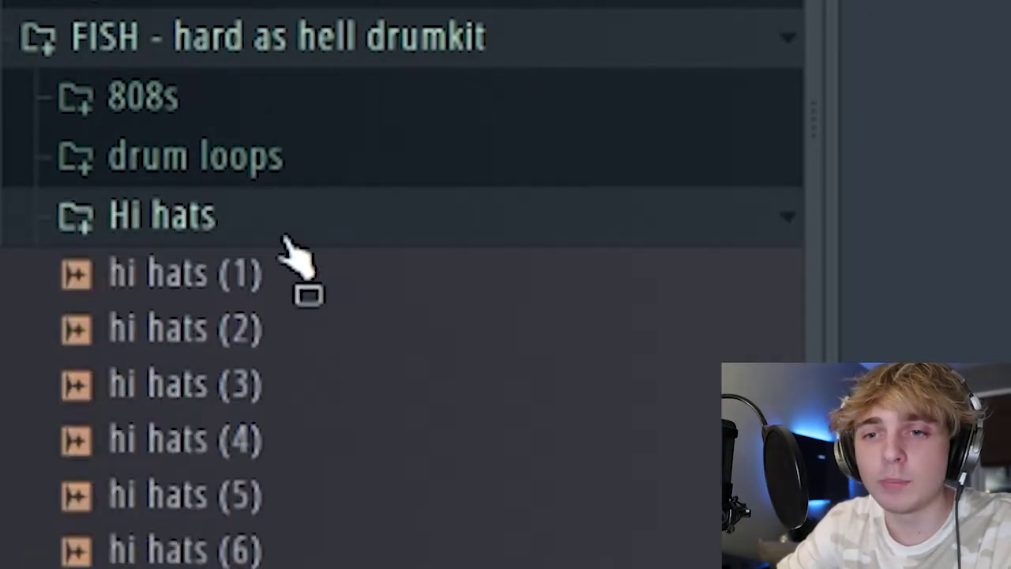
pyautogui.click(448, 458)
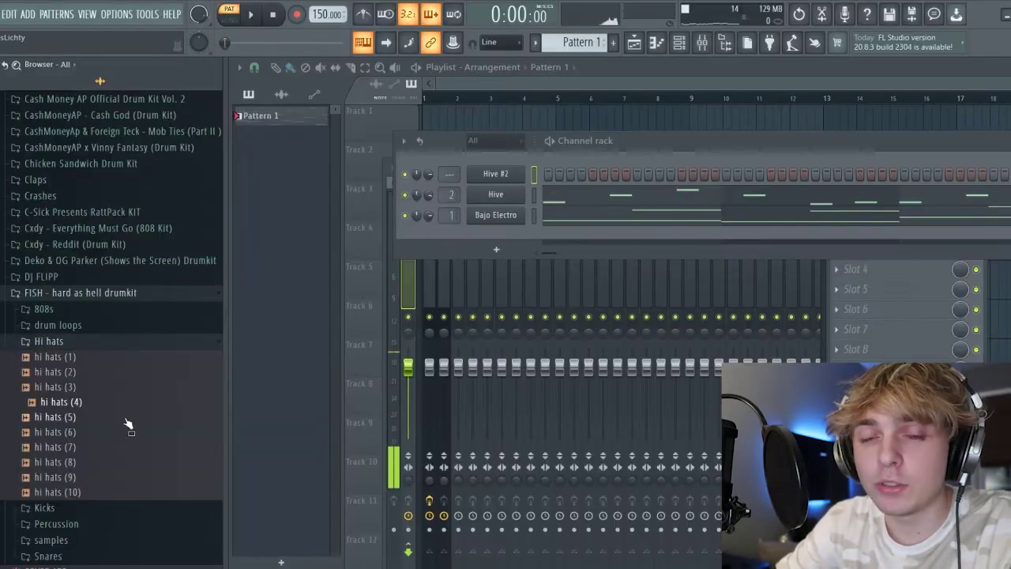
pyautogui.click(125, 419)
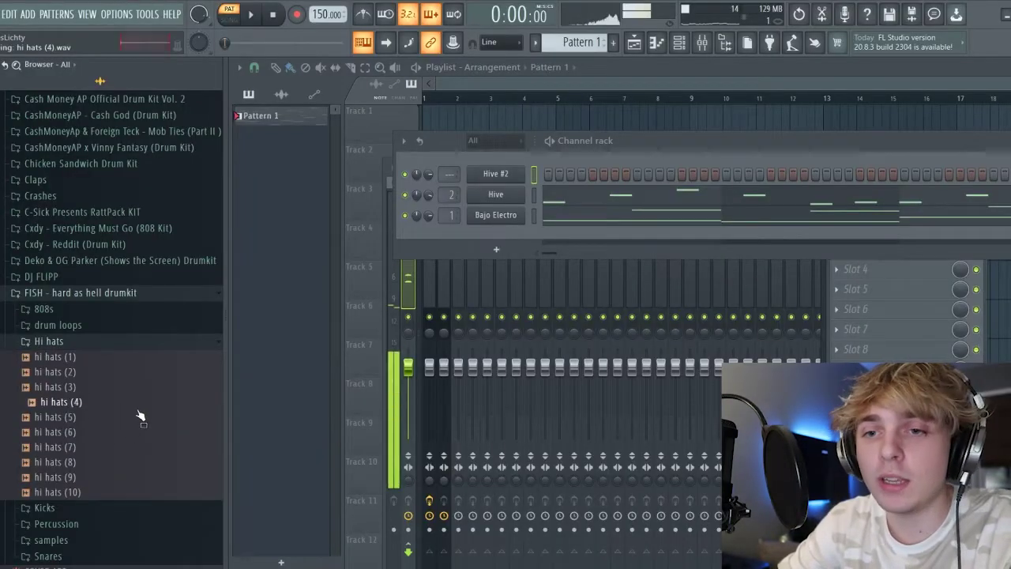
pyautogui.moveTo(544, 239); pyautogui.dragTo(537, 237)
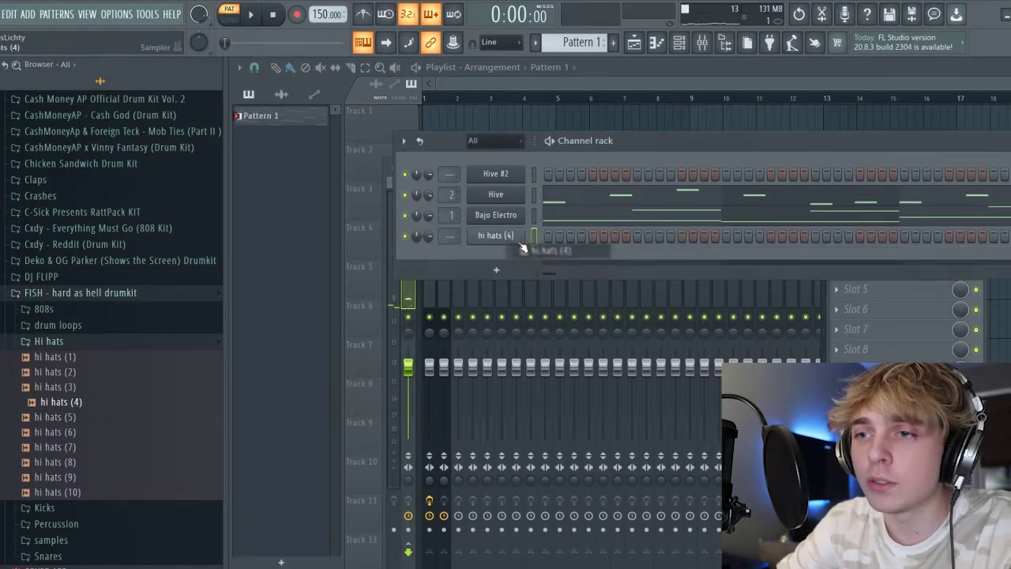
pyautogui.rightClick(524, 234)
pyautogui.click(694, 279)
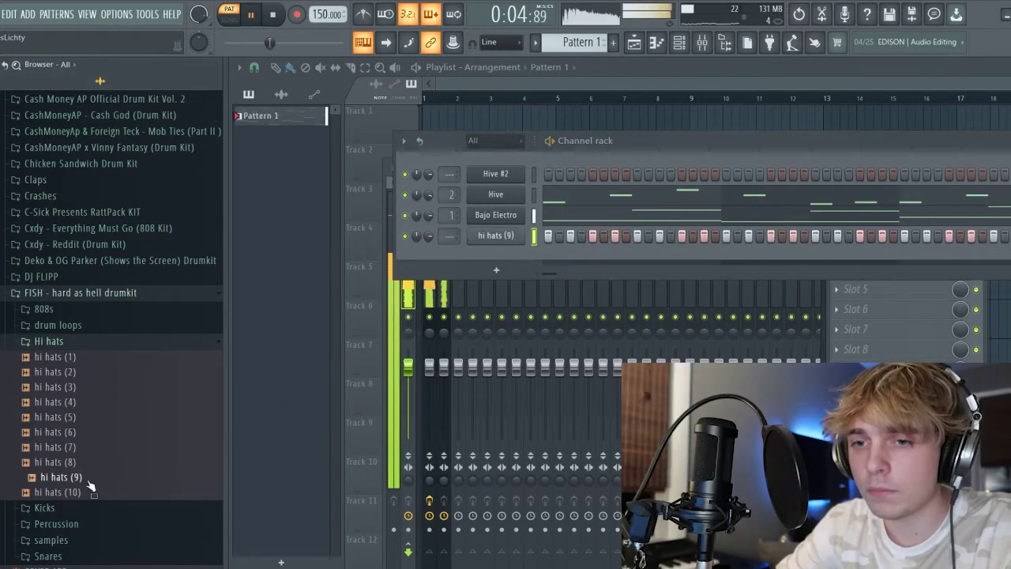
# Step: Try other samples from the drumkit's Hi hats folder on the hi-hat channel and settle on hi hats (7)
pyautogui.moveTo(87, 491); pyautogui.dragTo(496, 237)
pyautogui.moveTo(111, 447); pyautogui.dragTo(340, 346)
pyautogui.moveTo(509, 238); pyautogui.dragTo(510, 237)
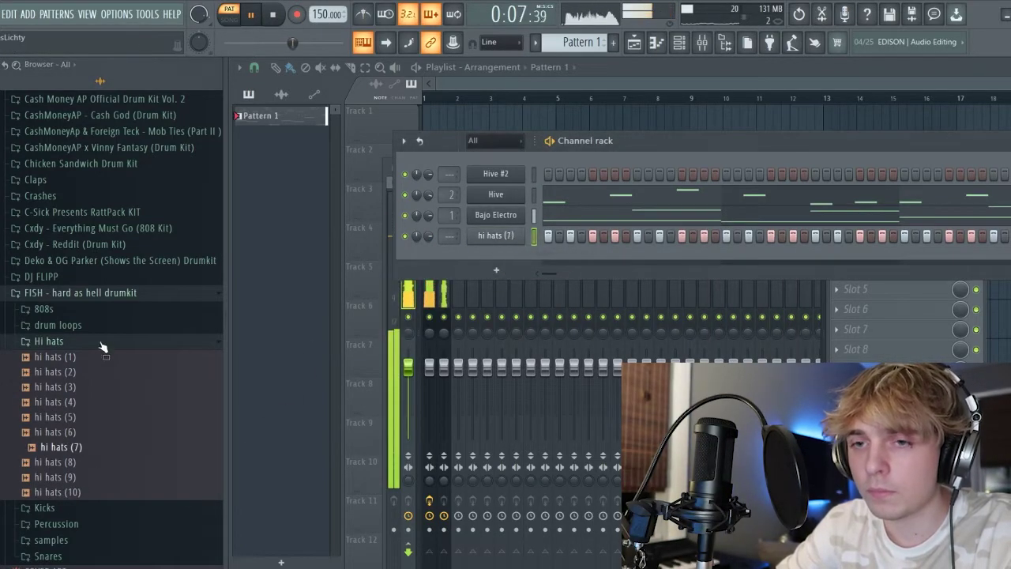
pyautogui.moveTo(79, 358); pyautogui.dragTo(530, 249)
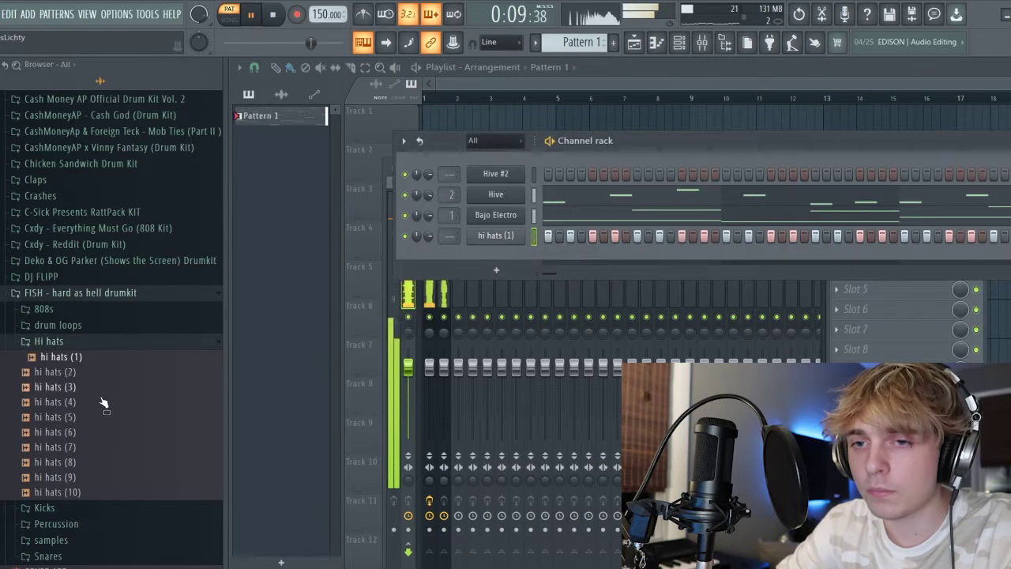
pyautogui.moveTo(60, 416); pyautogui.dragTo(486, 240)
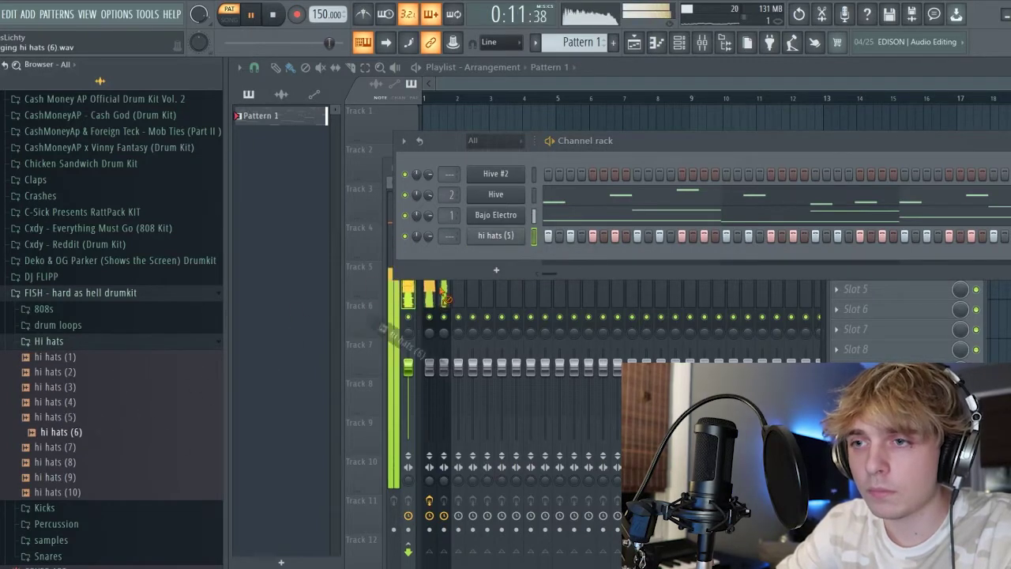
pyautogui.moveTo(71, 447); pyautogui.dragTo(472, 235)
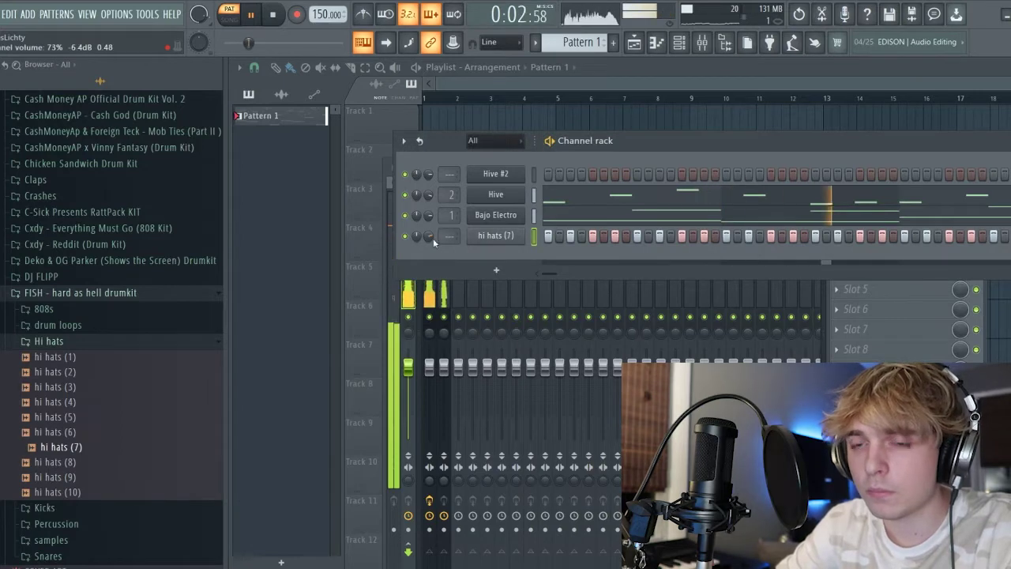
# Step: Look through the samples and Percussion folders of the FISH - hard as hell drumkit and audition percussion sounds
pyautogui.click(90, 344)
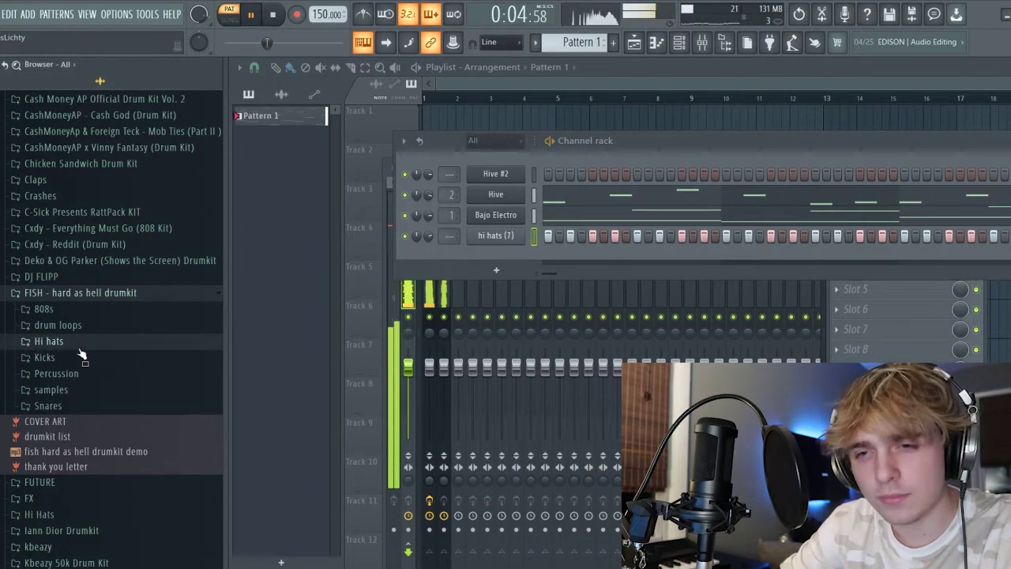
pyautogui.click(51, 390)
pyautogui.click(51, 390)
pyautogui.click(55, 372)
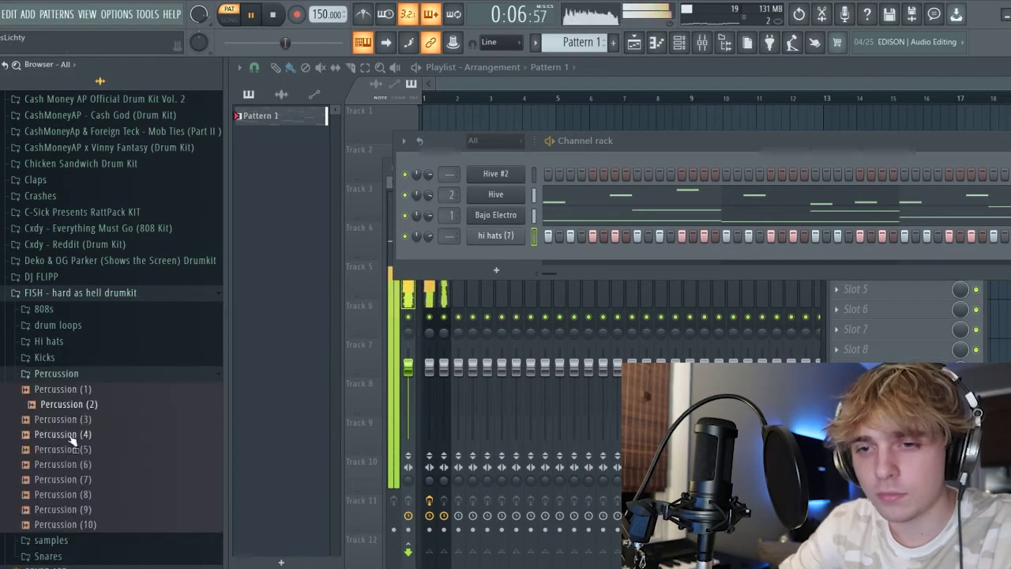
pyautogui.click(85, 495)
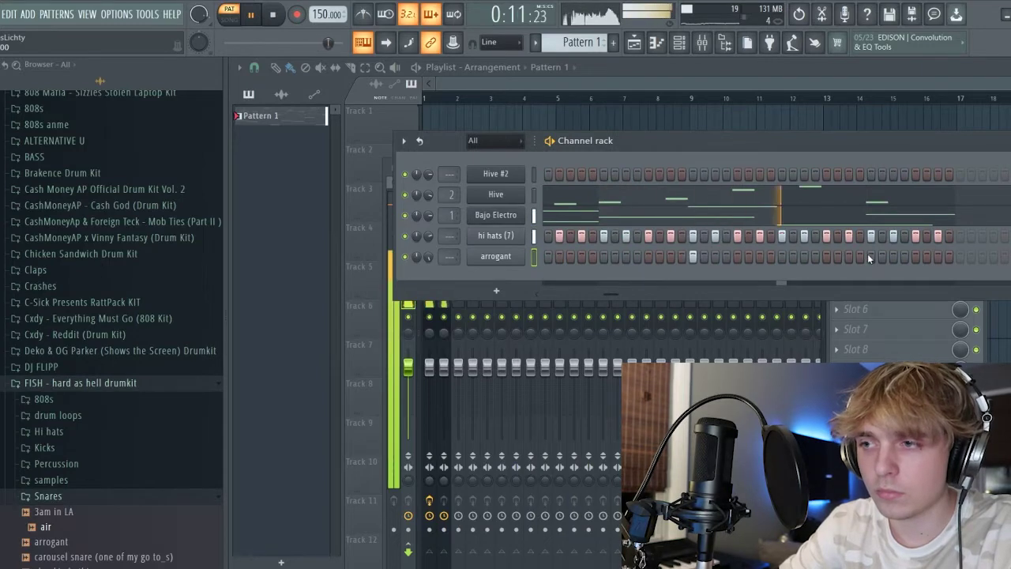
# Step: Swap the snare channel's sample to "i use this when im angry" and lower the channel volume to about 82%
pyautogui.scroll(-3, 82, 467)
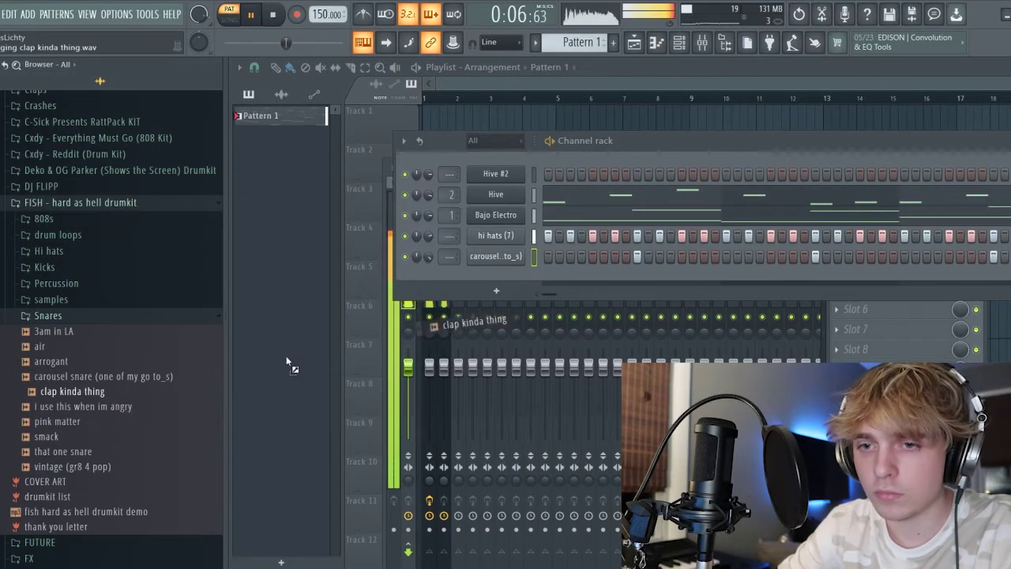
pyautogui.moveTo(92, 406); pyautogui.dragTo(146, 399)
pyautogui.moveTo(493, 269); pyautogui.dragTo(491, 259)
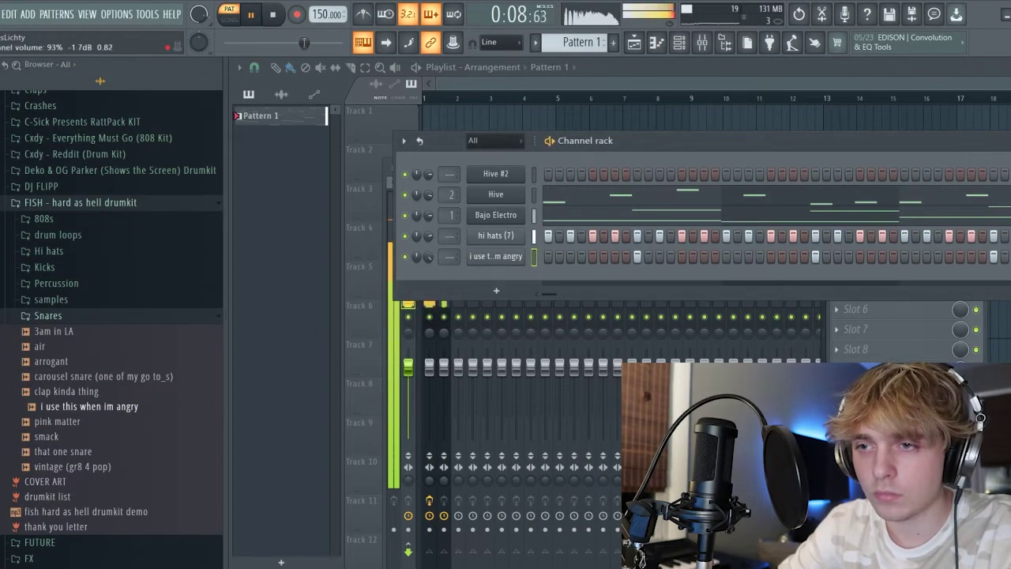
pyautogui.press('space')
pyautogui.press('space')
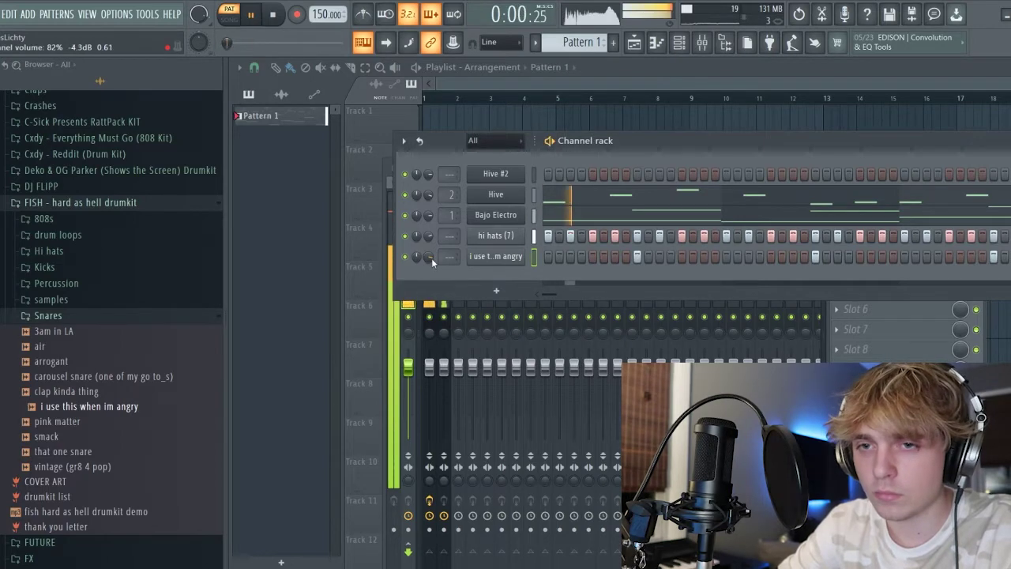
pyautogui.click(79, 319)
pyautogui.click(76, 318)
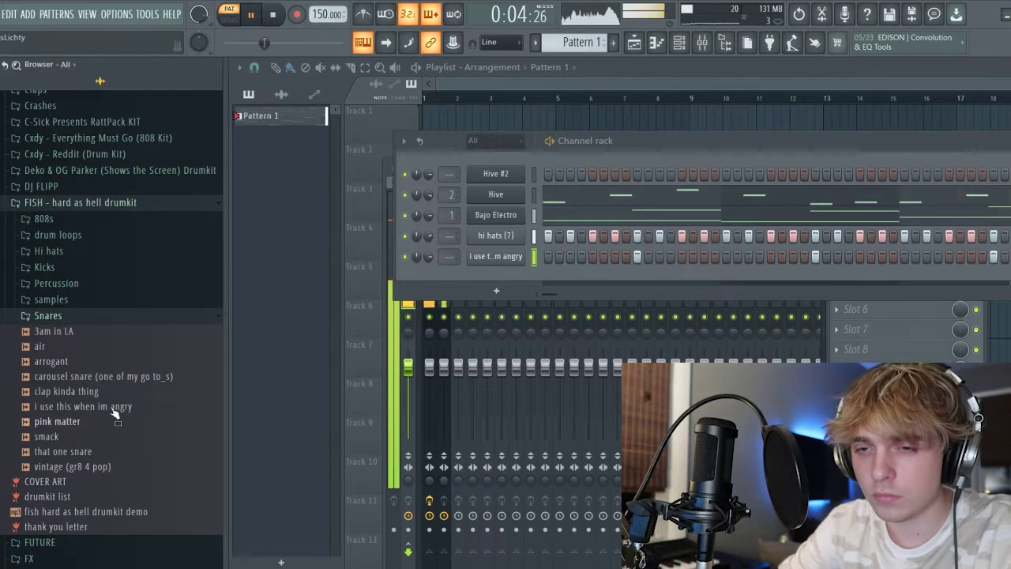
pyautogui.click(91, 316)
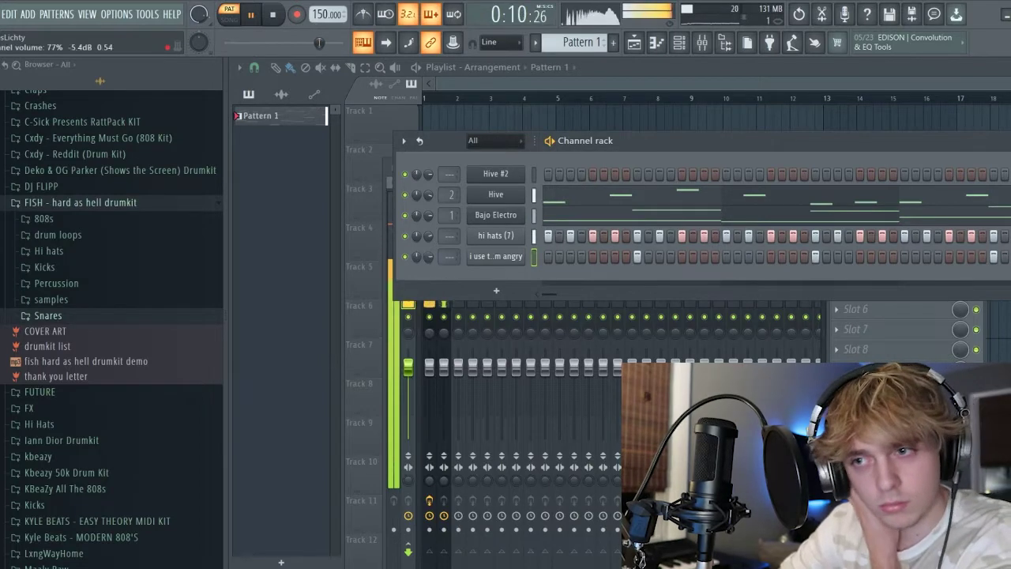
# Step: Open the hi hats (7) channel in the piano roll and add an extra C5 hit right after beat 4 of bar 1
pyautogui.rightClick(522, 230)
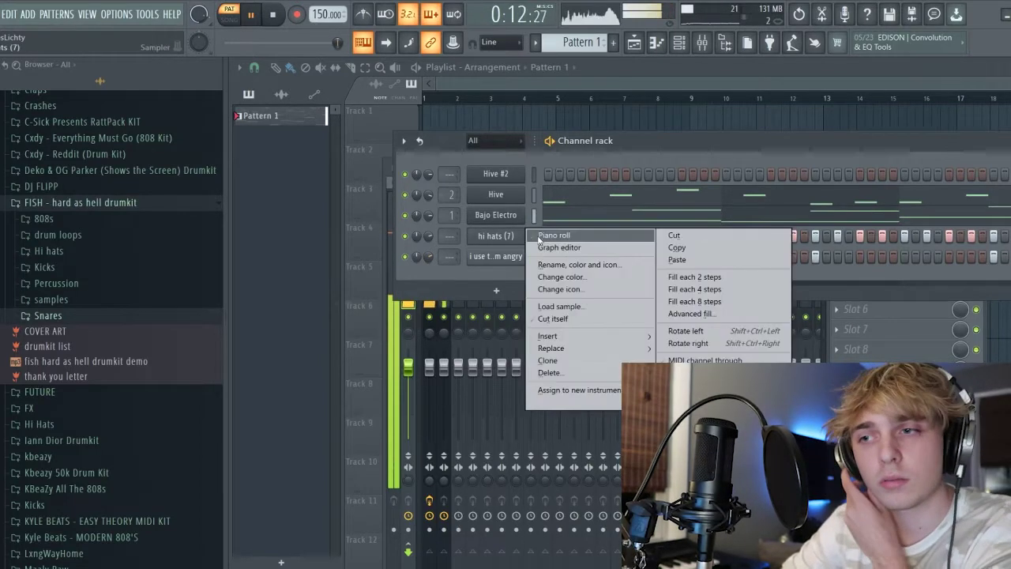
pyautogui.click(553, 233)
pyautogui.press('space')
pyautogui.scroll(-4, 345, 395)
pyautogui.keyDown('ctrl'); pyautogui.scroll(3, 299, 391); pyautogui.keyUp('ctrl')
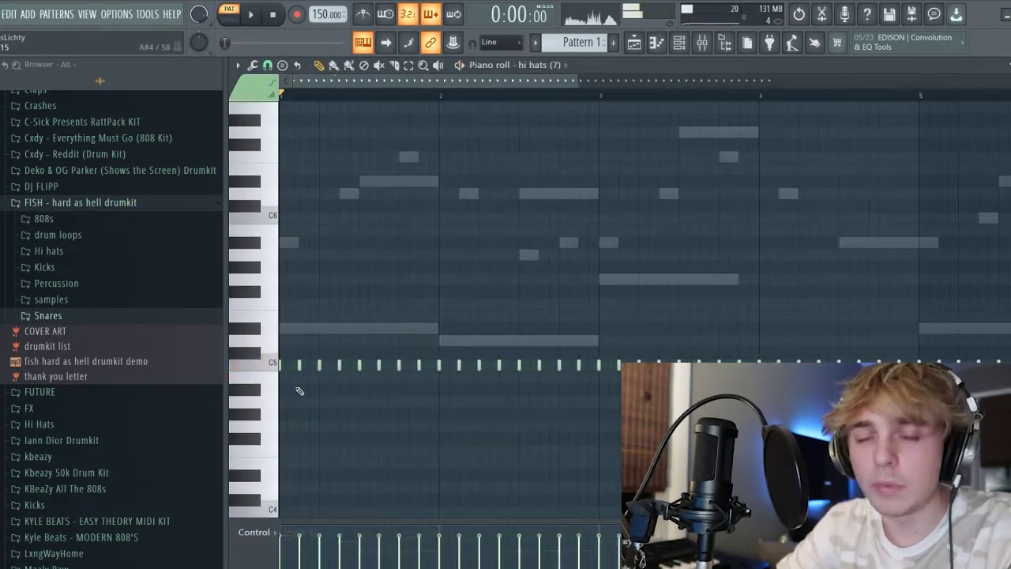
pyautogui.keyDown('ctrl'); pyautogui.scroll(2, 300, 401); pyautogui.keyUp('ctrl')
pyautogui.press('space')
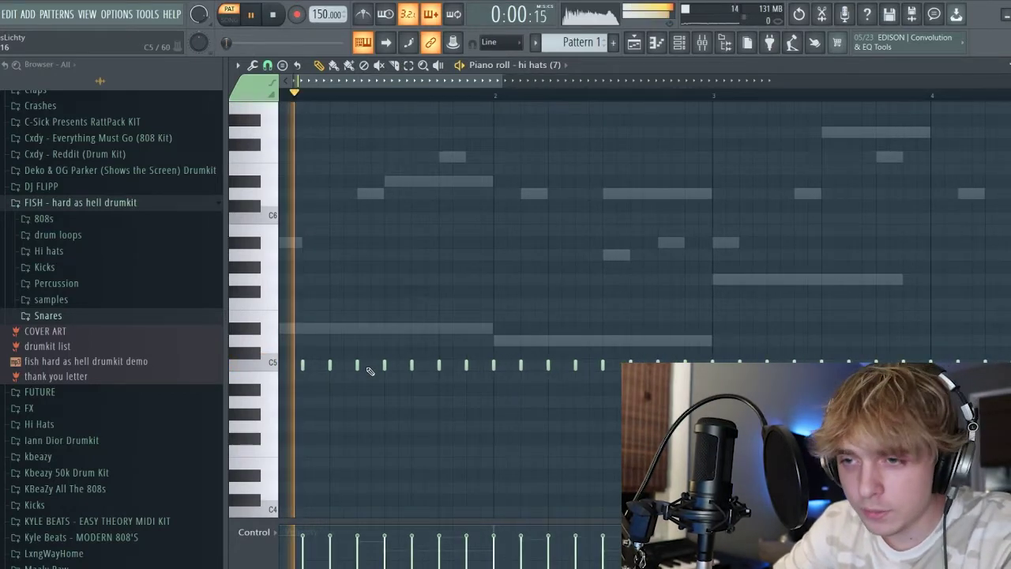
pyautogui.keyDown('ctrl'); pyautogui.scroll(3, 386, 368); pyautogui.keyUp('ctrl')
pyautogui.click(385, 366)
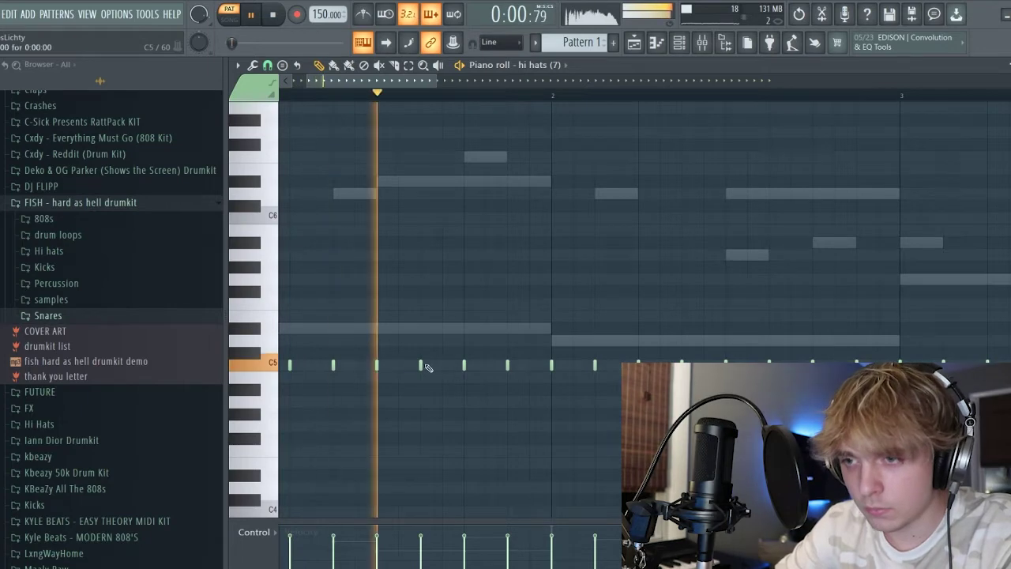
pyautogui.moveTo(384, 364); pyautogui.dragTo(473, 365)
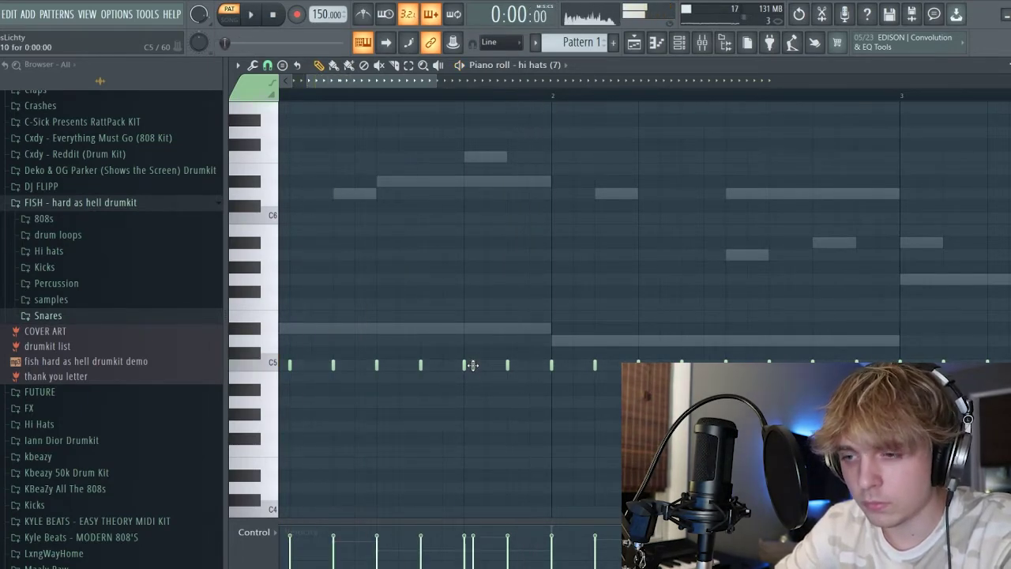
# Step: Add two quick C5 hits after beat 4 of bar 2 and lower their velocities in a rising ramp
pyautogui.scroll(-3, 466, 378)
pyautogui.scroll(3, 466, 378)
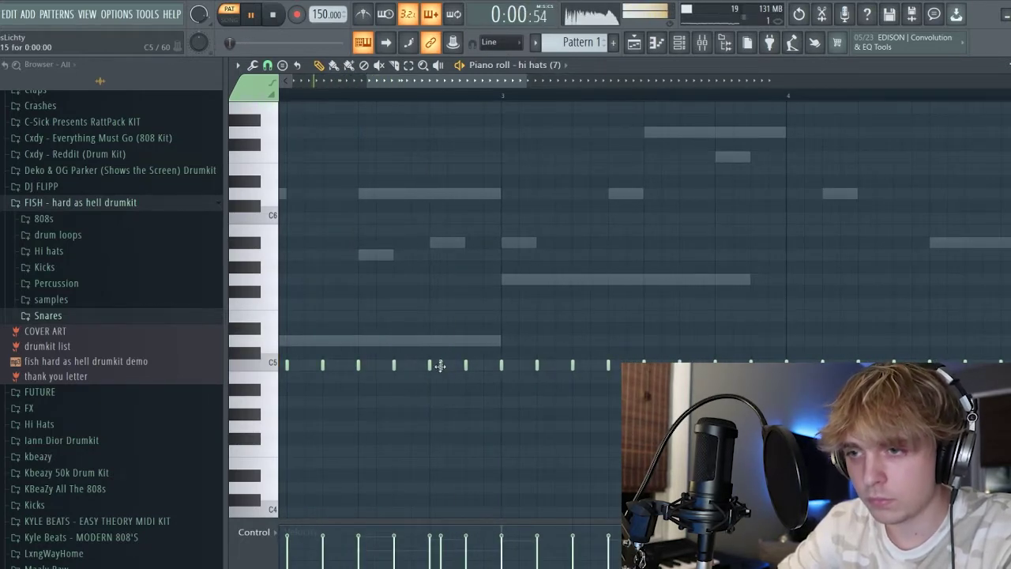
pyautogui.scroll(3, 446, 365)
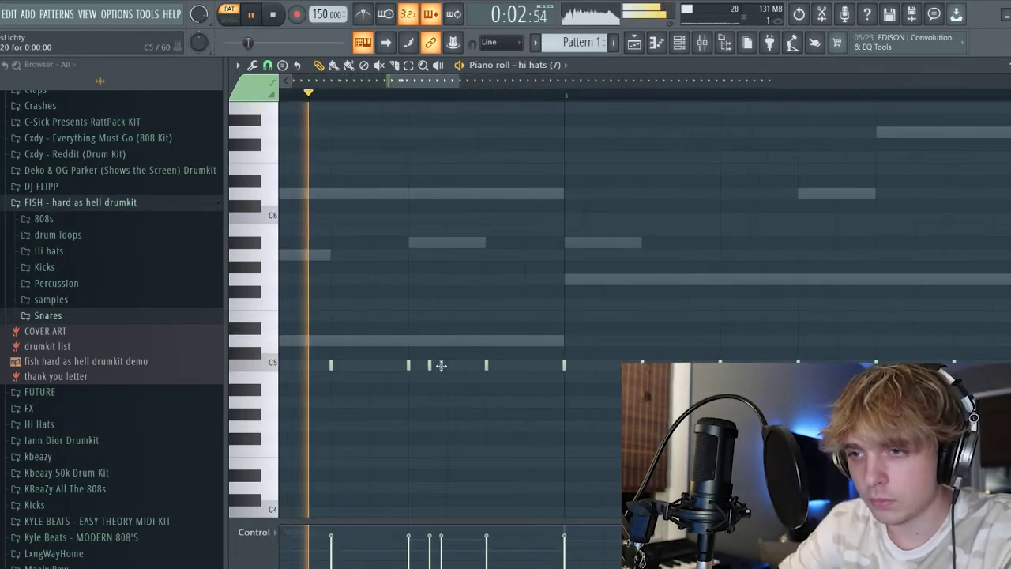
pyautogui.moveTo(441, 365); pyautogui.dragTo(444, 365)
pyautogui.press('space')
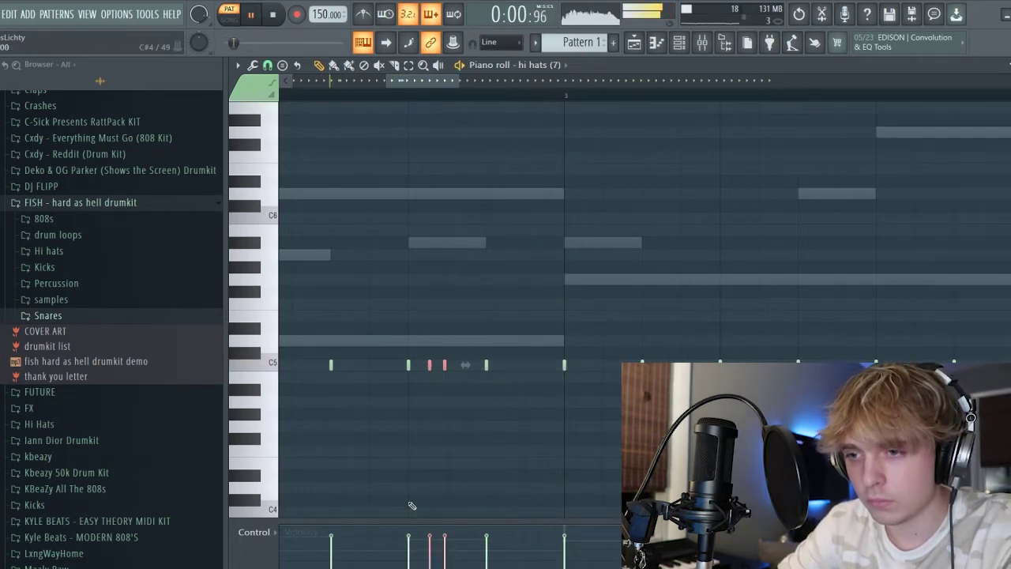
pyautogui.scroll(-3, 453, 513)
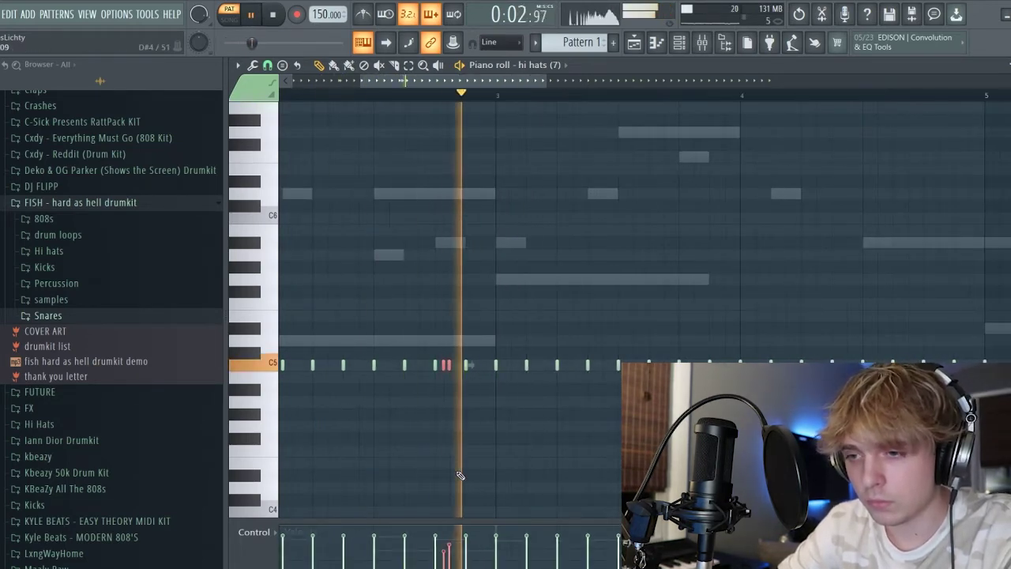
pyautogui.click(464, 452)
pyautogui.rightClick(466, 451)
# Step: Delete the hi-hat notes from bar 5 onward and duplicate bars 1 to 4 into bars 5 to 8
pyautogui.scroll(-5, 490, 450)
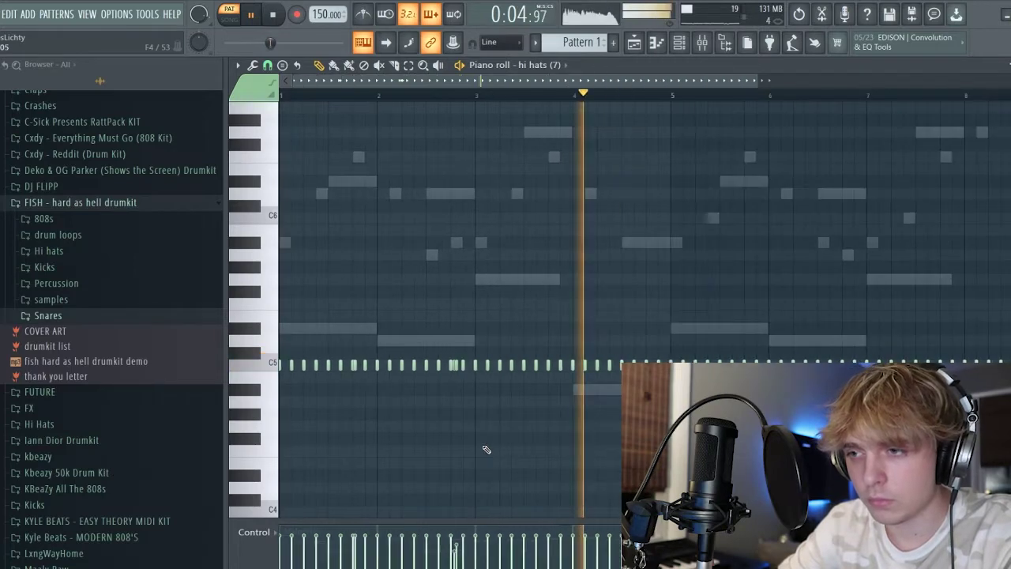
pyautogui.moveTo(807, 388)
pyautogui.mouseDown()
pyautogui.moveTo(806, 379)
pyautogui.moveTo(533, 327)
pyautogui.mouseUp()
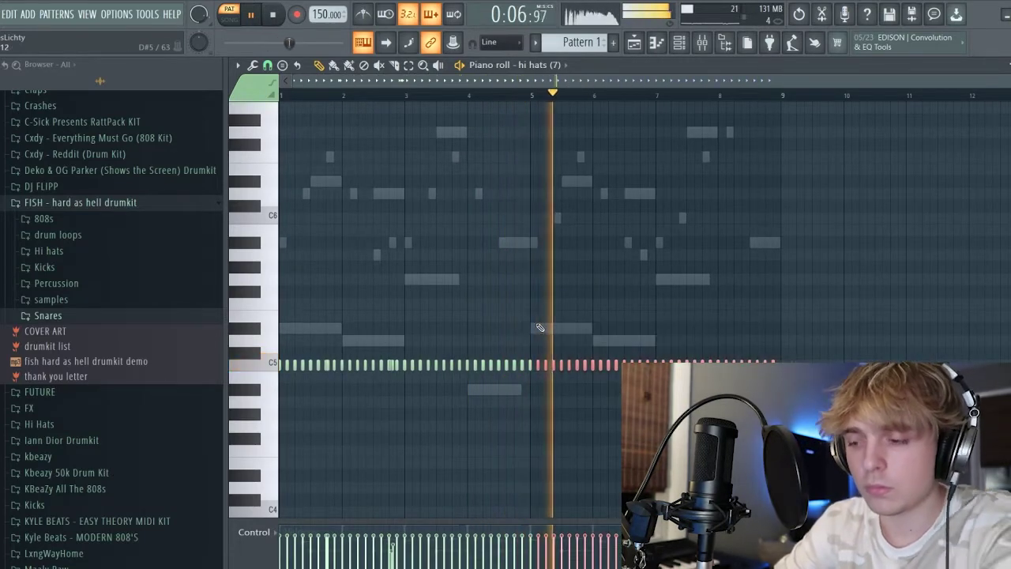
pyautogui.press('Delete')
pyautogui.rightClick(522, 369)
pyautogui.click(526, 369)
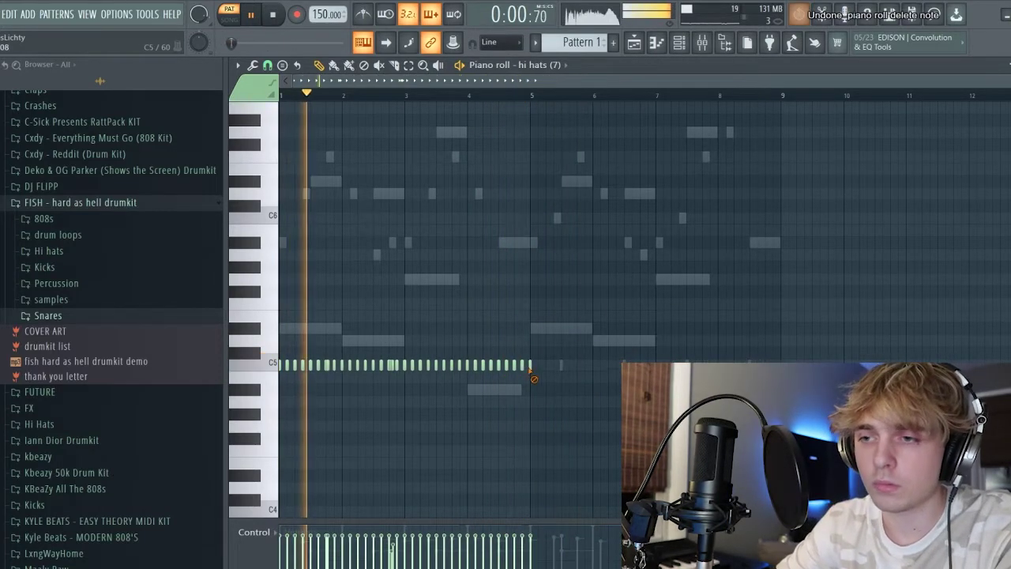
pyautogui.moveTo(566, 394); pyautogui.dragTo(74, 326)
pyautogui.hotkey('ctrl', 'b')
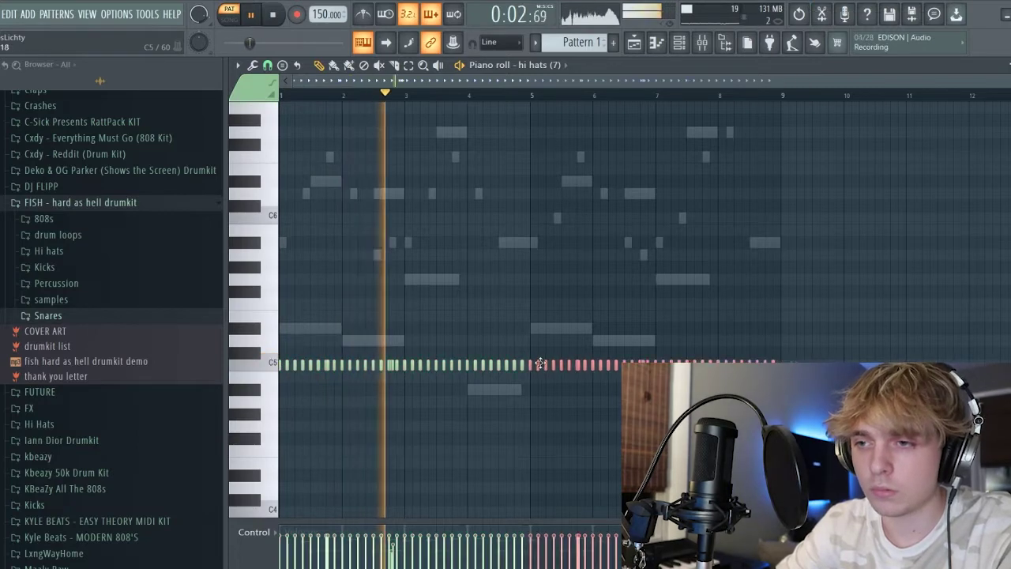
# Step: Randomize the velocity levels of all hi-hat notes
pyautogui.hotkey('alt', 'r')
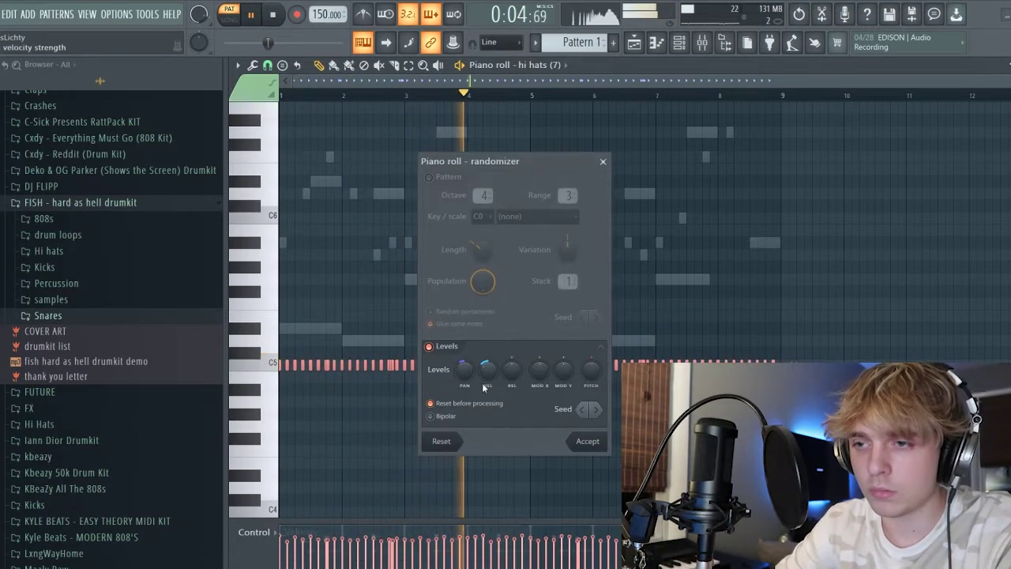
pyautogui.click(584, 440)
pyautogui.click(681, 45)
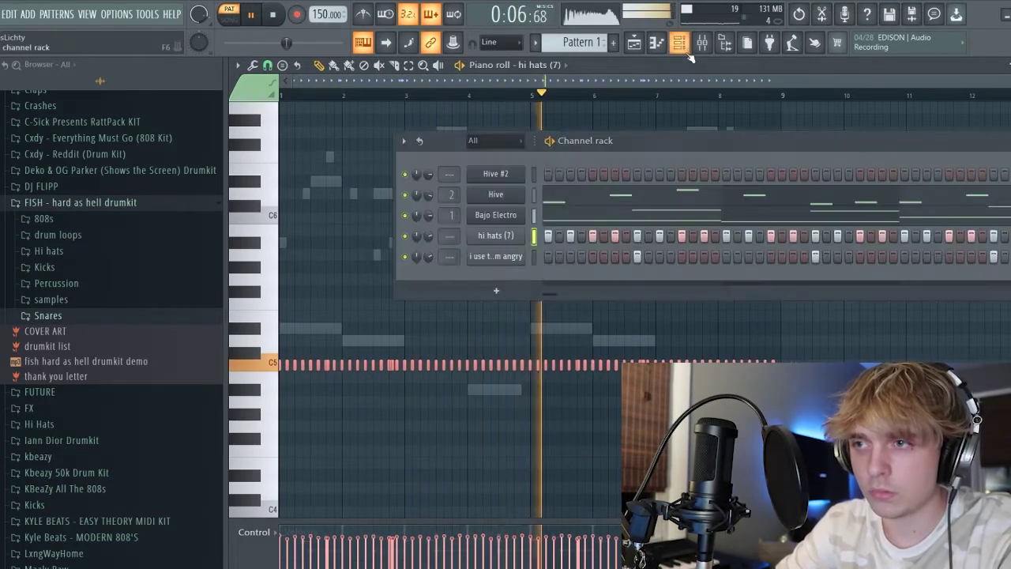
pyautogui.click(680, 45)
# Step: Add two G#4 hi-hat hits in bar 1, on beat 2 and half a beat after it
pyautogui.press('space')
pyautogui.click(297, 408)
pyautogui.press('space')
pyautogui.moveTo(296, 410); pyautogui.dragTo(339, 412)
pyautogui.keyDown('ctrl'); pyautogui.scroll(2, 333, 421); pyautogui.keyUp('ctrl')
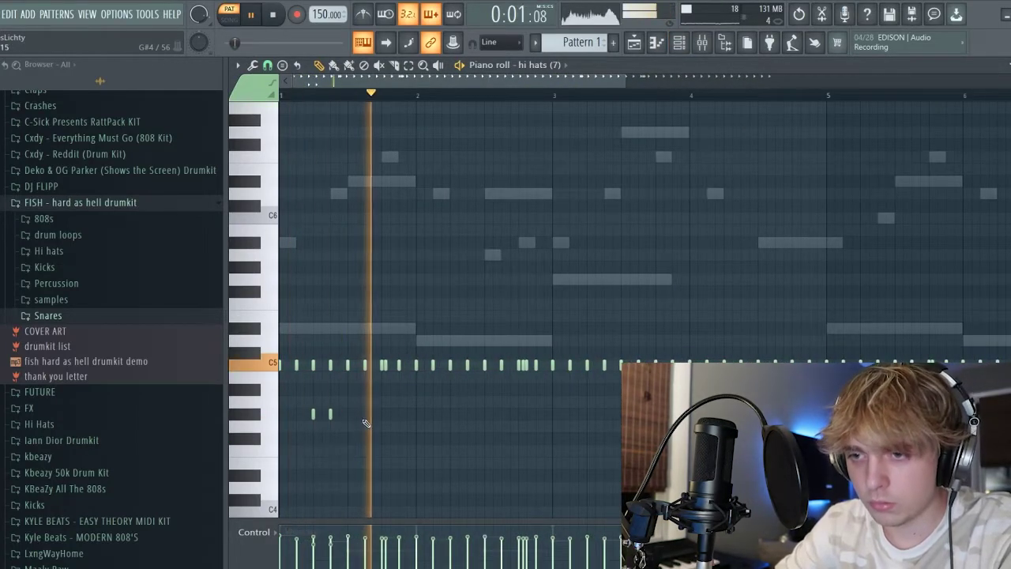
# Step: Place a short G#4 note half a beat after beat 3 of bar 1 and chop it into a fast roll
pyautogui.keyDown('ctrl'); pyautogui.scroll(2, 375, 416); pyautogui.keyUp('ctrl')
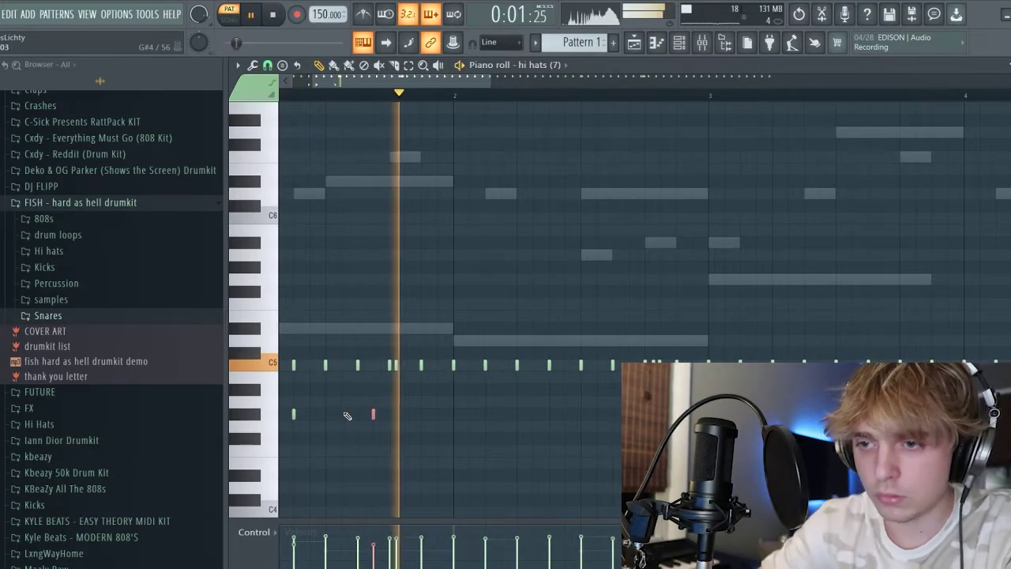
pyautogui.moveTo(374, 414)
pyautogui.mouseDown()
pyautogui.moveTo(388, 416)
pyautogui.moveTo(365, 415)
pyautogui.mouseUp()
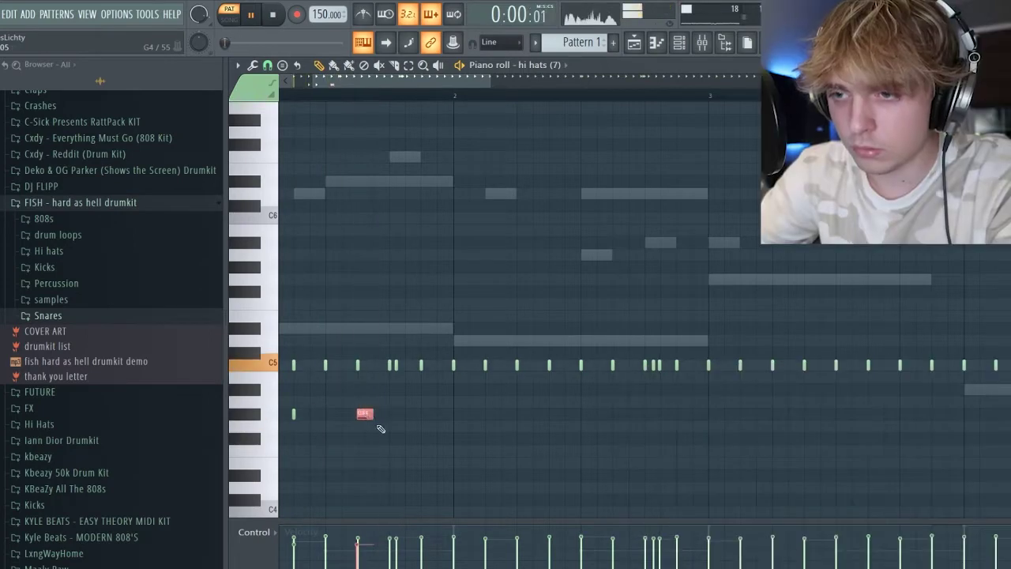
pyautogui.hotkey('alt', 'u')
pyautogui.press('space')
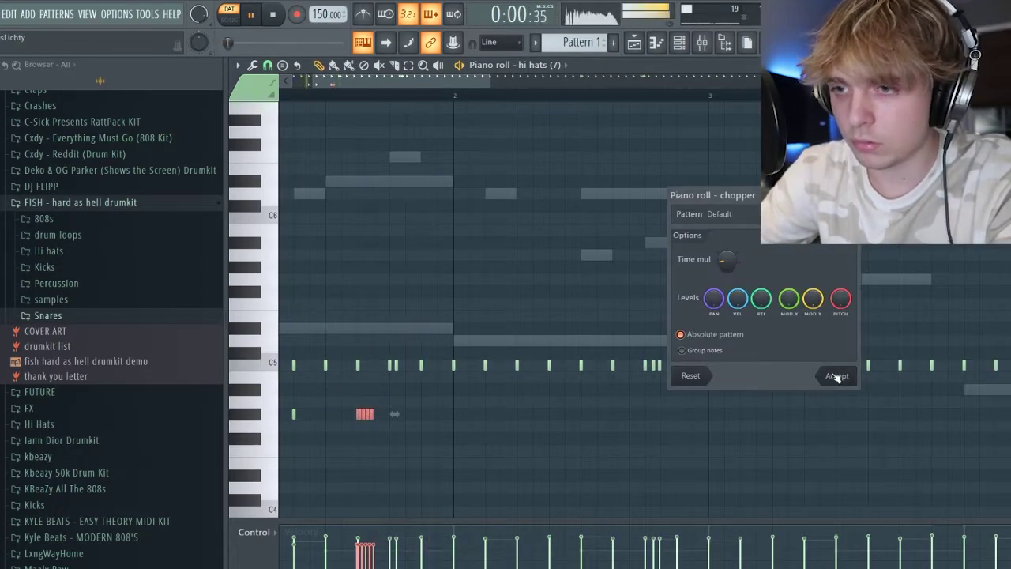
pyautogui.click(835, 376)
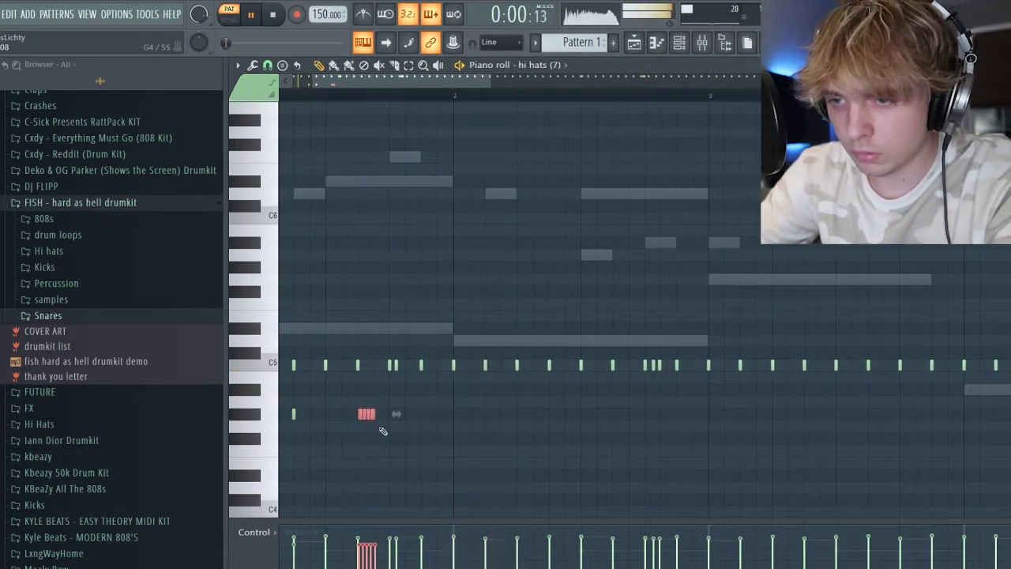
# Step: Shape the velocities of the chopped G#4 roll into a rising ramp
pyautogui.moveTo(360, 561); pyautogui.dragTo(382, 550)
pyautogui.press('space')
pyautogui.keyDown('ctrl'); pyautogui.click(458, 447); pyautogui.keyUp('ctrl')
pyautogui.press('space')
# Step: Copy the bar 1 low-pitched hi-hat hits to bar 3 and lower the copied roll to F#4
pyautogui.scroll(-3, 395, 438)
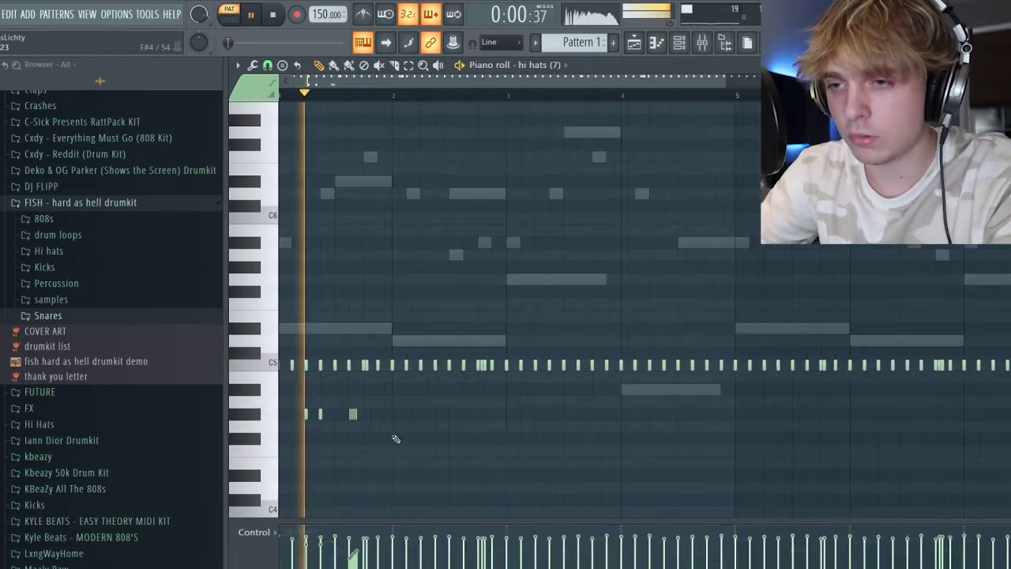
pyautogui.moveTo(411, 427); pyautogui.dragTo(276, 418)
pyautogui.moveTo(349, 413)
pyautogui.mouseDown()
pyautogui.moveTo(758, 404)
pyautogui.moveTo(561, 422)
pyautogui.moveTo(557, 409)
pyautogui.moveTo(559, 437)
pyautogui.mouseUp()
pyautogui.keyDown('ctrl'); pyautogui.click(611, 438); pyautogui.keyUp('ctrl')
# Step: Select the G#4 and F#4 hi-hat hits of bars 1 to 4 and duplicate them into bars 5 to 8
pyautogui.moveTo(681, 502); pyautogui.dragTo(303, 408)
pyautogui.scroll(-2, 345, 413)
pyautogui.hotkey('ctrl', 'b')
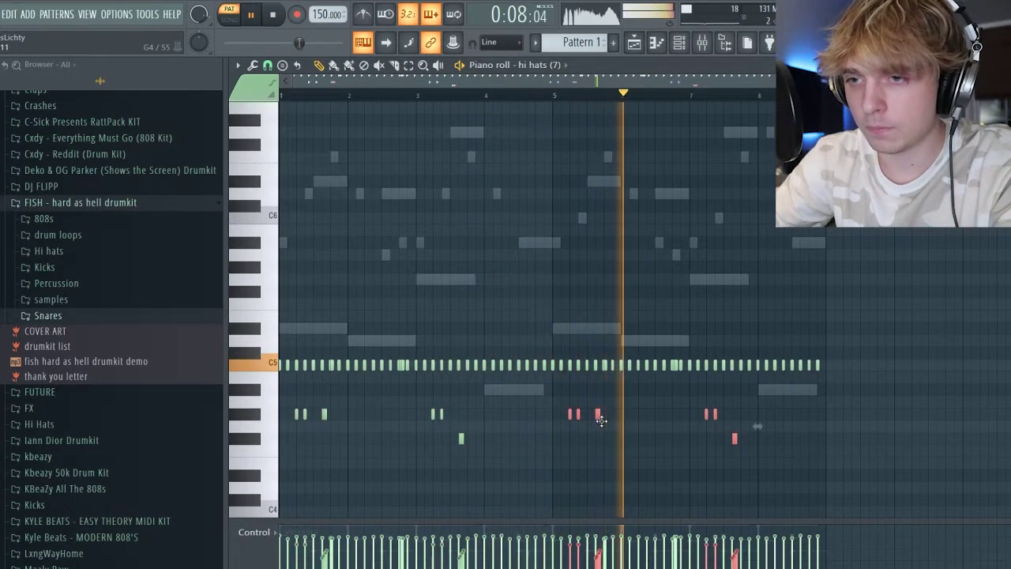
pyautogui.scroll(-2, 602, 418)
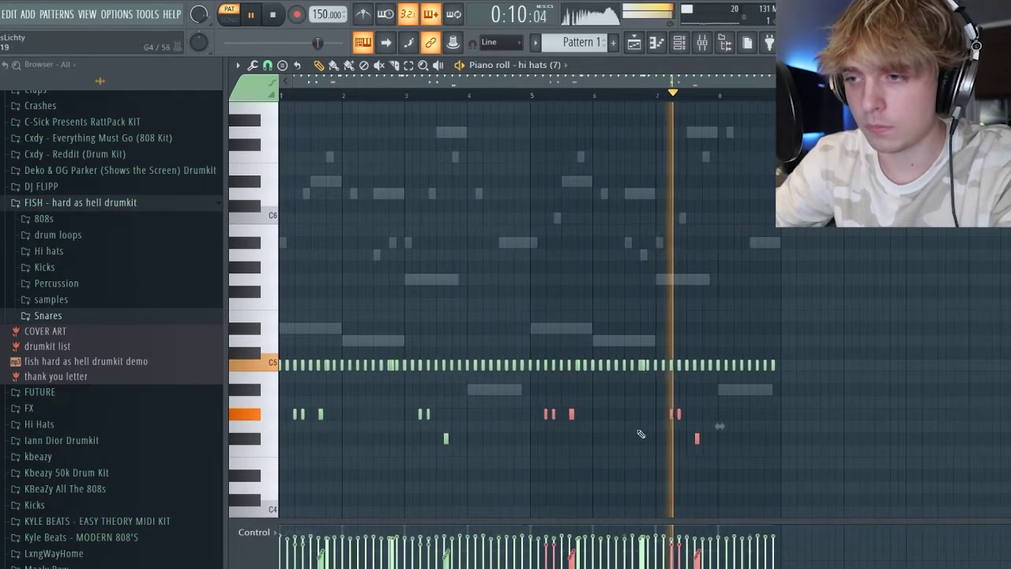
# Step: Select all the hi-hat notes and transpose them down one semitone
pyautogui.moveTo(738, 456); pyautogui.dragTo(304, 387)
pyautogui.click(680, 43)
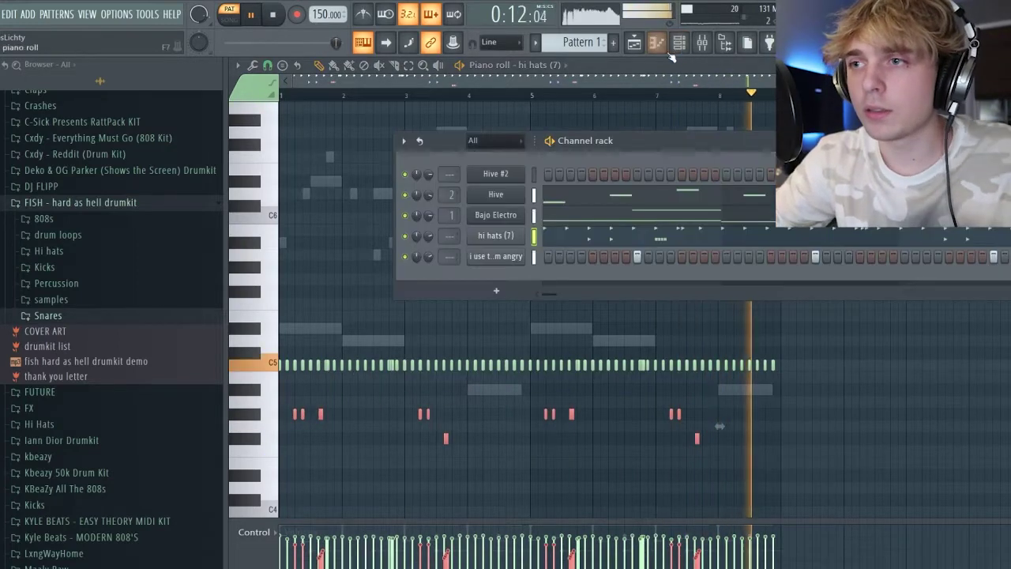
pyautogui.click(688, 46)
pyautogui.press('space')
pyautogui.moveTo(867, 465); pyautogui.dragTo(72, 279)
pyautogui.hotkey('shift', 'Down')
pyautogui.press('space')
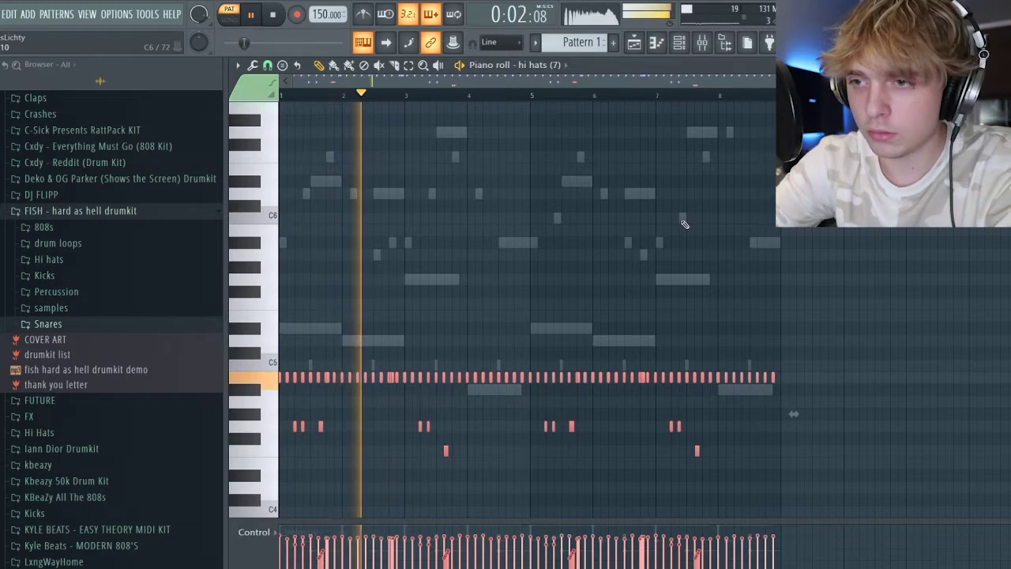
pyautogui.hotkey('shift', 'Up')
pyautogui.hotkey('shift', 'Up')
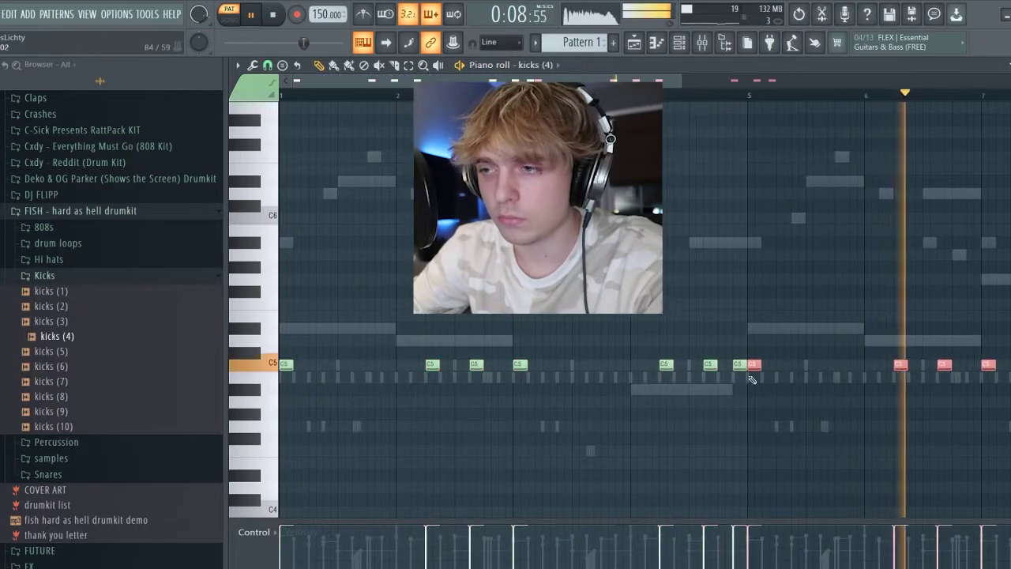
# Step: Add a C5 kick note between the last two kicks of bar 8
pyautogui.scroll(3, 850, 392)
pyautogui.click(837, 377)
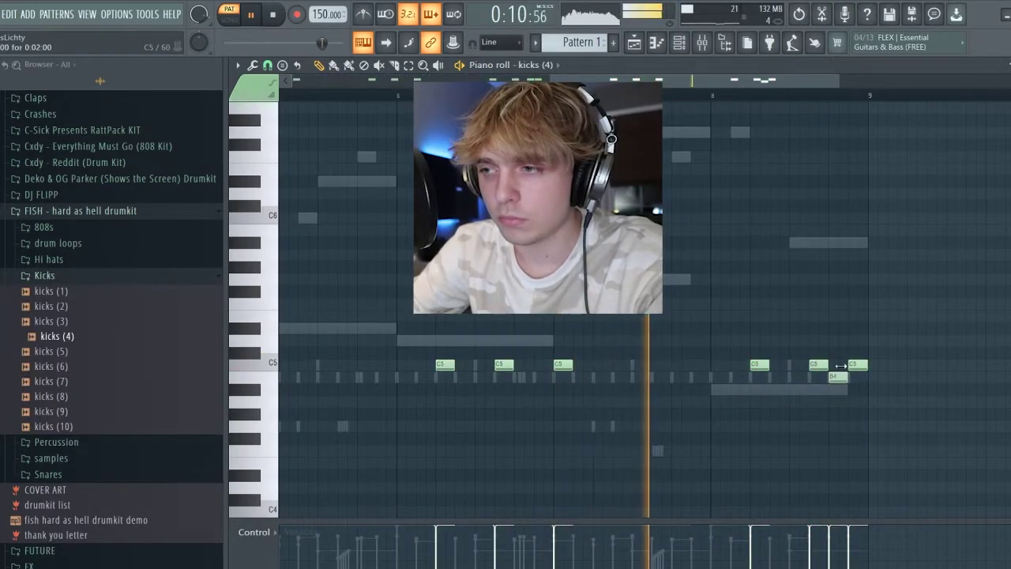
pyautogui.click(841, 364)
pyautogui.rightClick(842, 364)
pyautogui.moveTo(837, 377); pyautogui.dragTo(837, 364)
# Step: Lower the velocity of the first of the last three bar 8 kicks and replace the kick sample with kicks (6)
pyautogui.moveTo(870, 355); pyautogui.dragTo(813, 378)
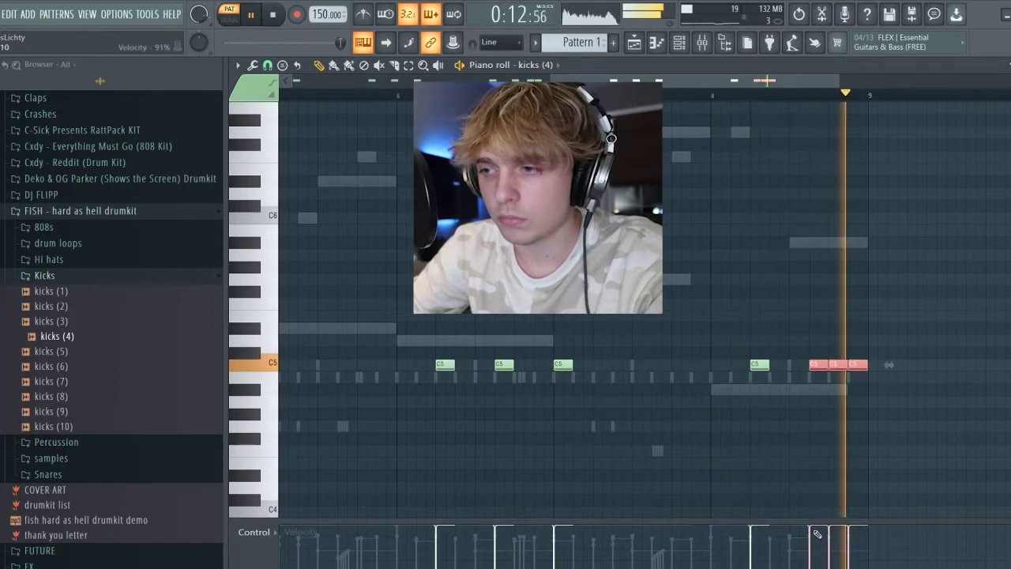
pyautogui.moveTo(813, 539); pyautogui.dragTo(826, 545)
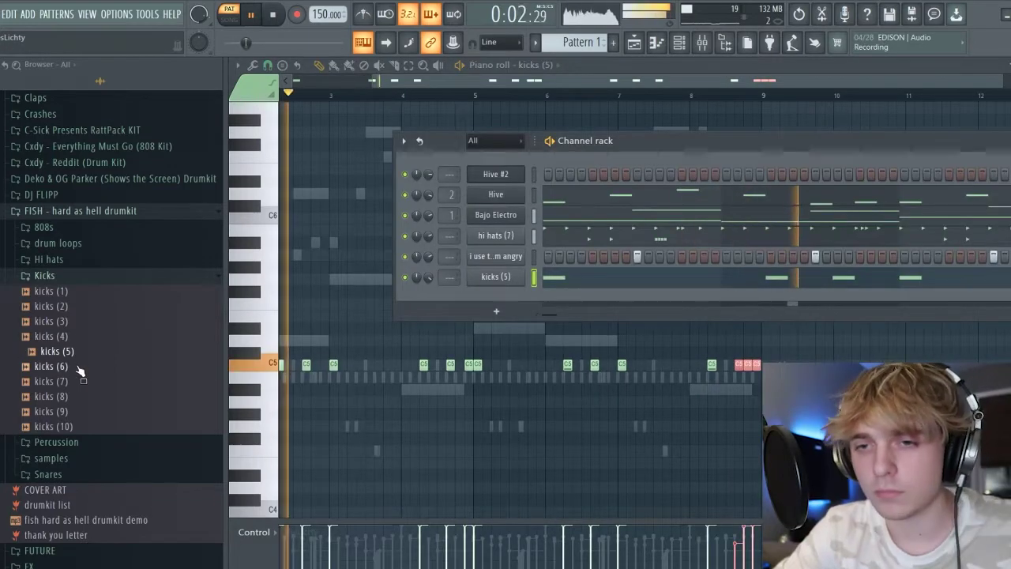
pyautogui.moveTo(79, 368); pyautogui.dragTo(496, 277)
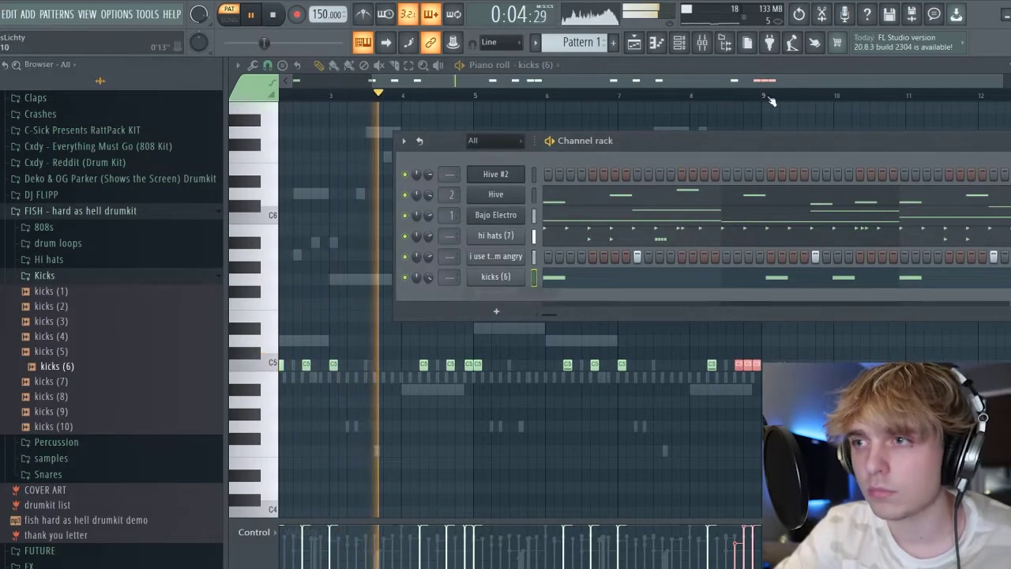
# Step: Add a Fruity Soft Clipper to the Master mixer track
pyautogui.click(700, 45)
pyautogui.click(837, 349)
pyautogui.moveTo(855, 284)
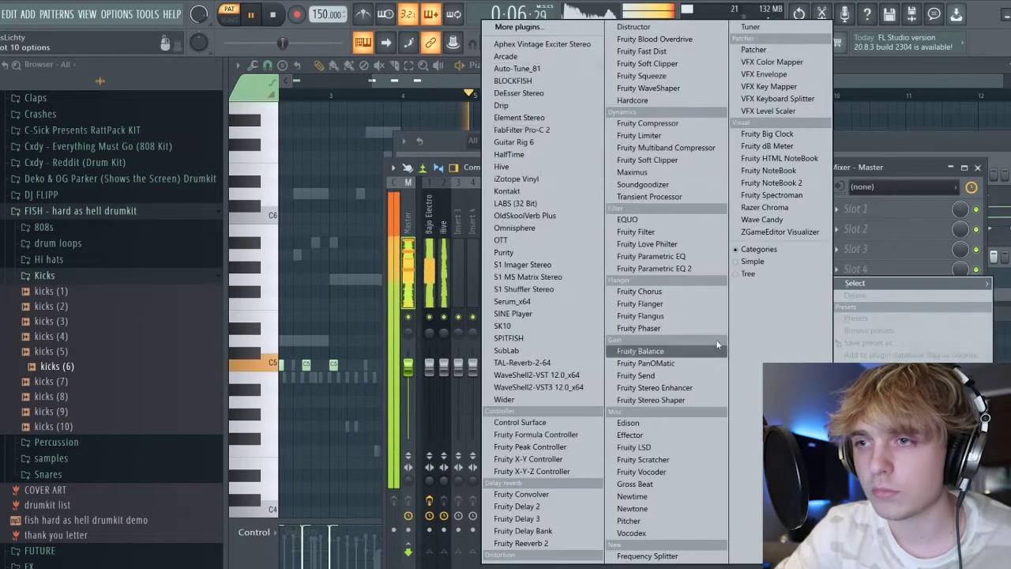
pyautogui.click(525, 28)
pyautogui.write('soft')
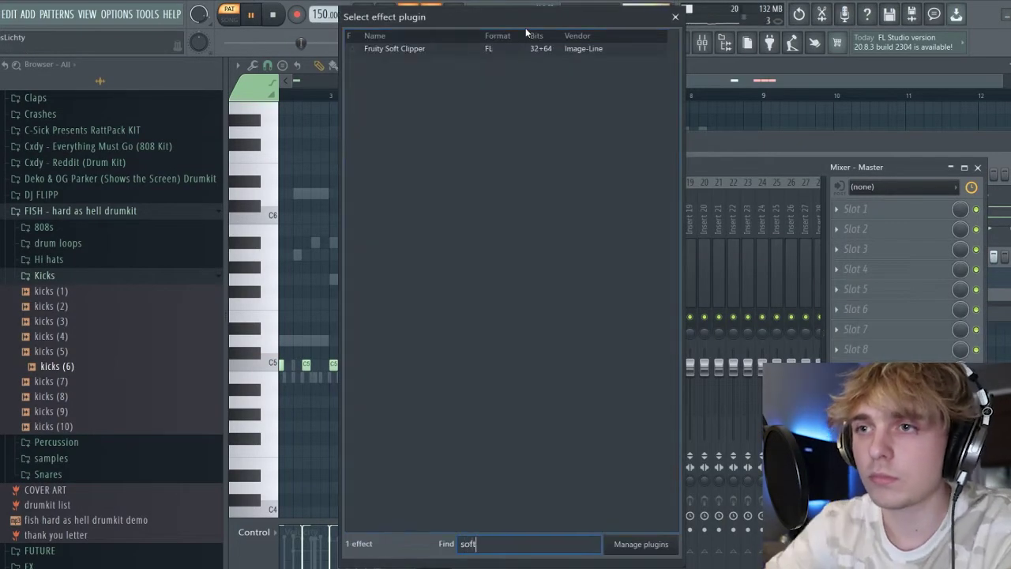
pyautogui.doubleClick(535, 48)
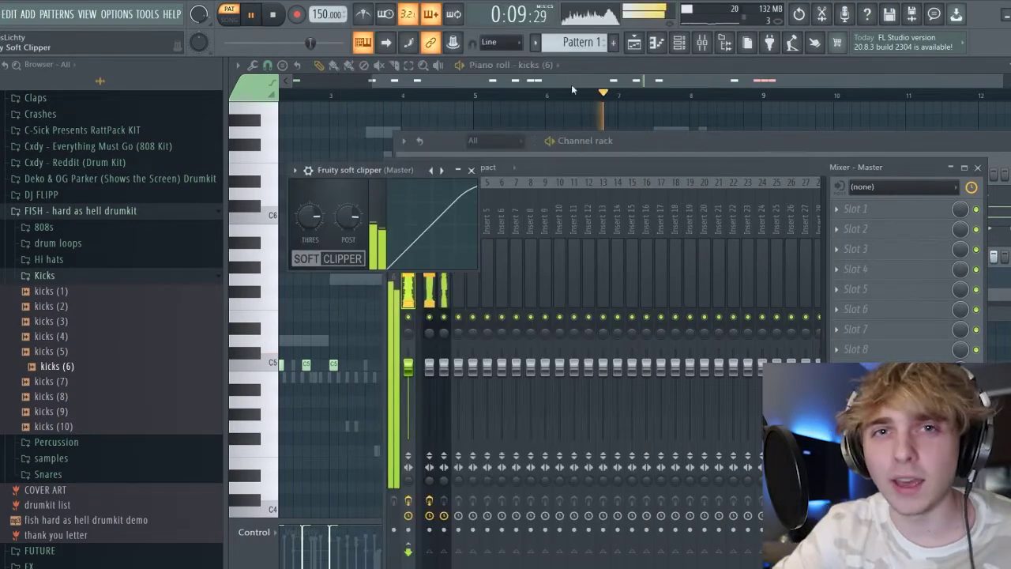
pyautogui.click(472, 170)
# Step: Check the sampler settings of the kicks (6) channel and collapse the Kicks sample folder
pyautogui.click(597, 156)
pyautogui.click(498, 277)
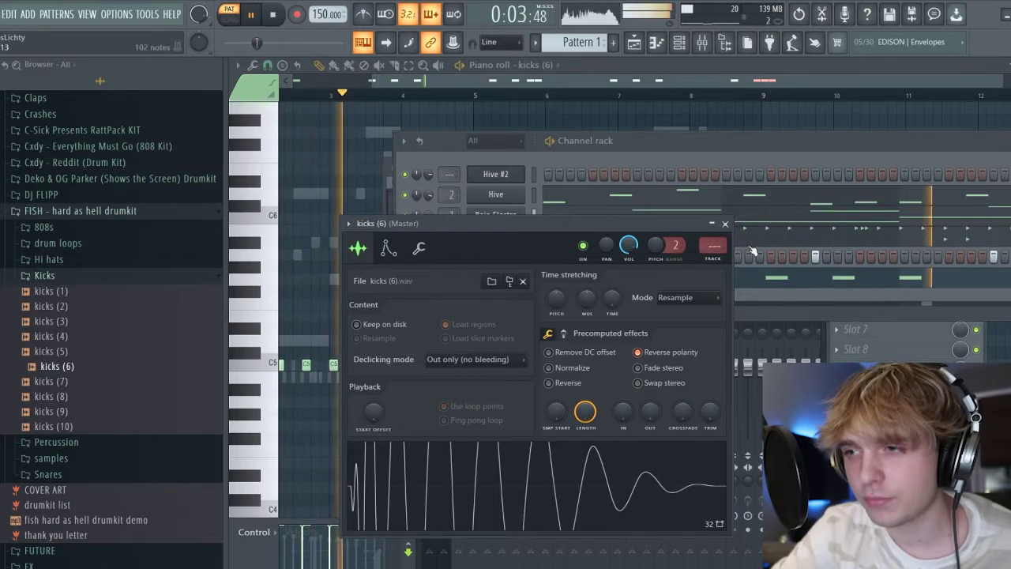
pyautogui.click(725, 223)
pyautogui.click(79, 270)
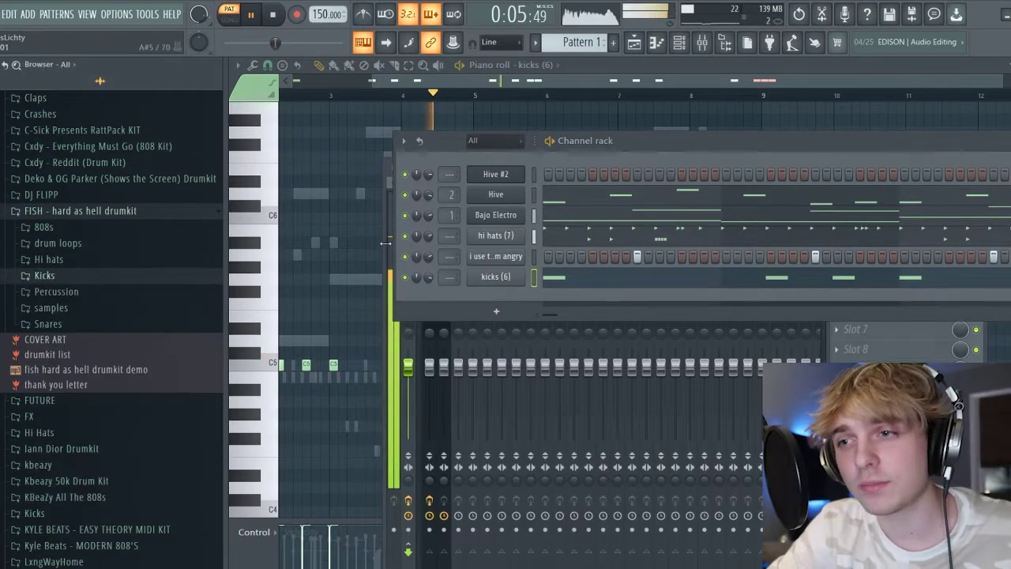
# Step: Transpose the Hive and Bajo Electro channels by -1 semitone and replay the pattern from the start
pyautogui.click(414, 143)
pyautogui.click(451, 299)
pyautogui.write('-1')
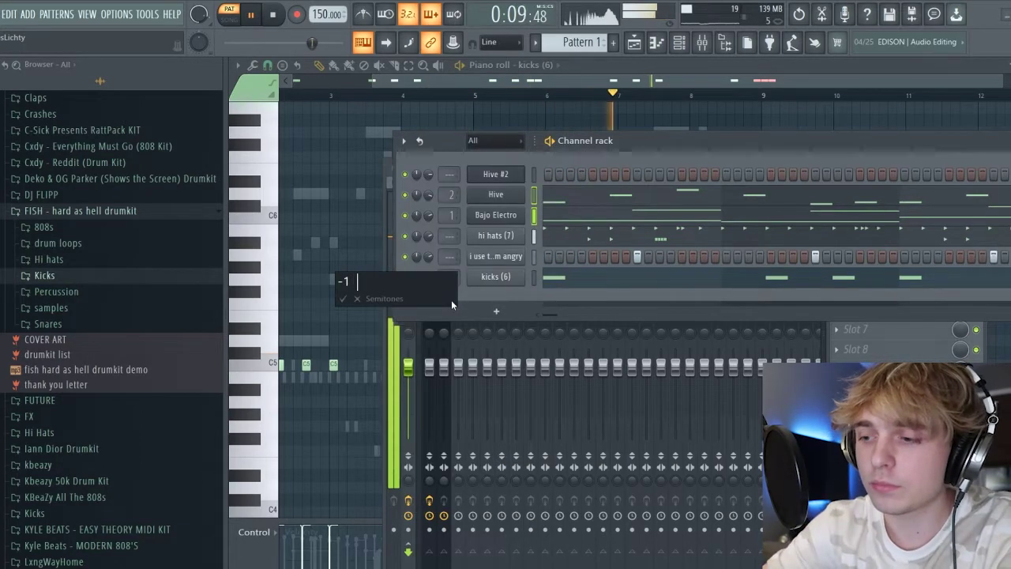
pyautogui.press('Return')
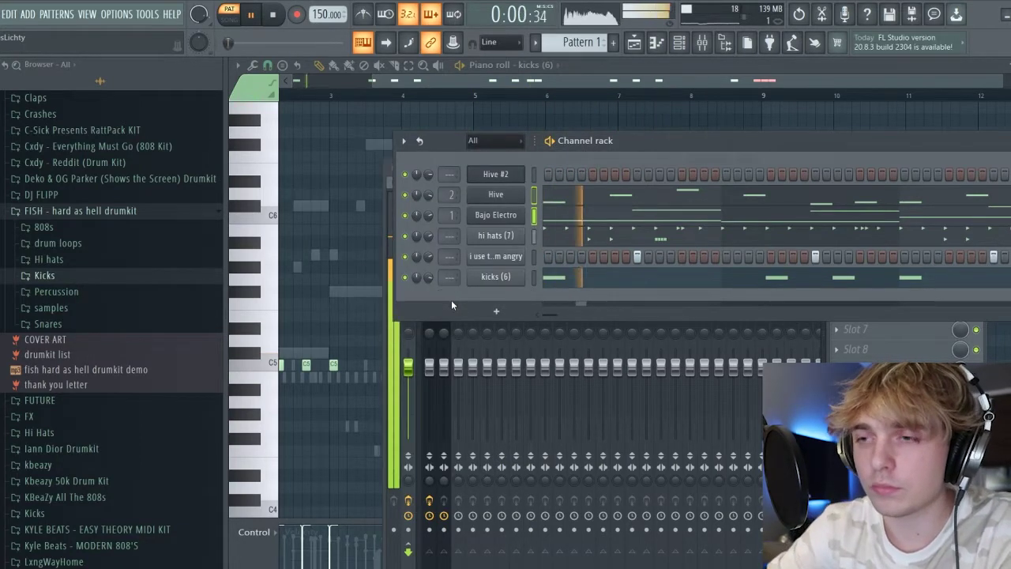
pyautogui.press('space')
pyautogui.moveTo(381, 81); pyautogui.dragTo(69, 91)
pyautogui.press('space')
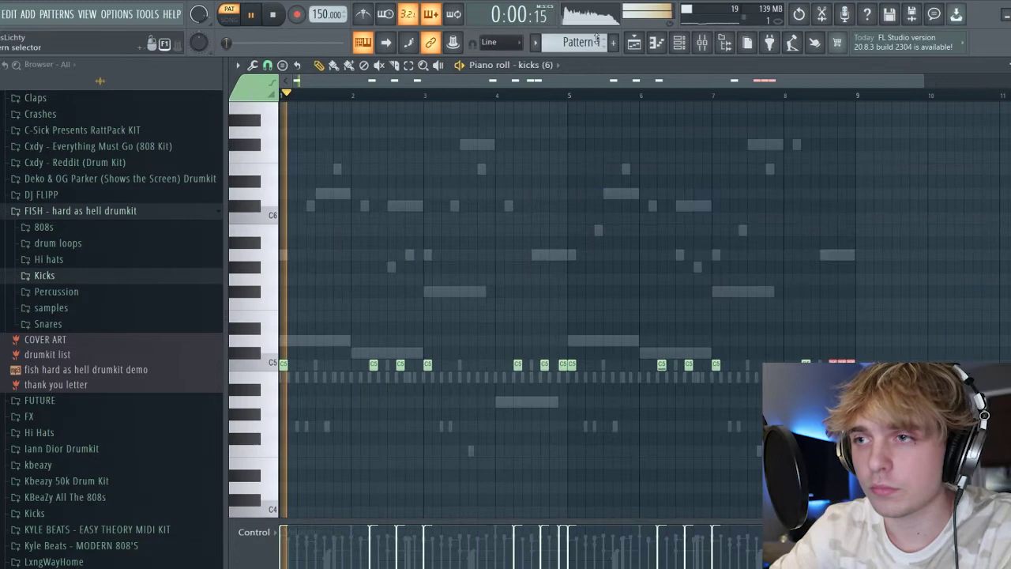
# Step: Insert a Purity instrument channel above Hive and load its Woodwind preset Ocarina
pyautogui.click(684, 43)
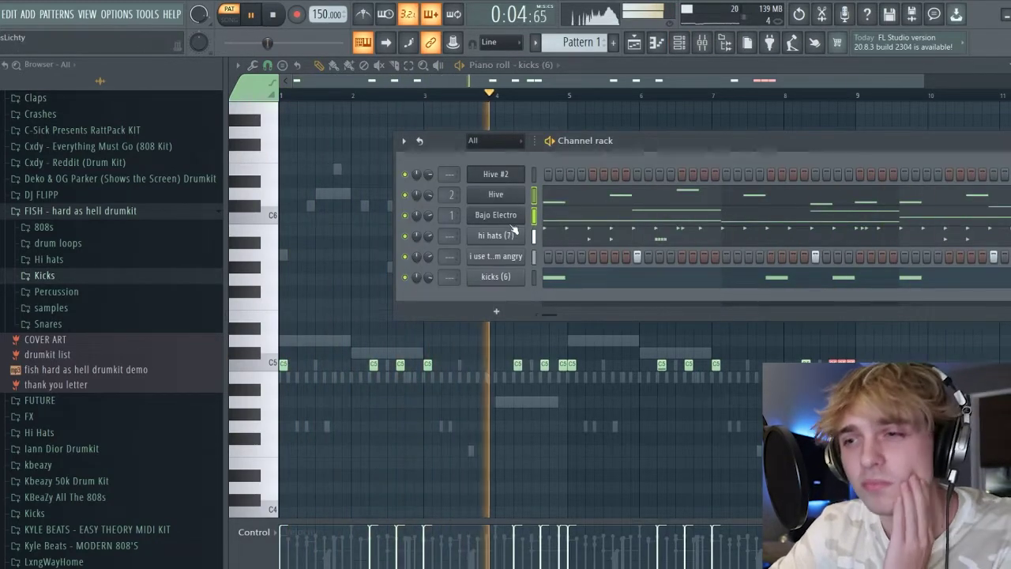
pyautogui.rightClick(502, 197)
pyautogui.moveTo(598, 282)
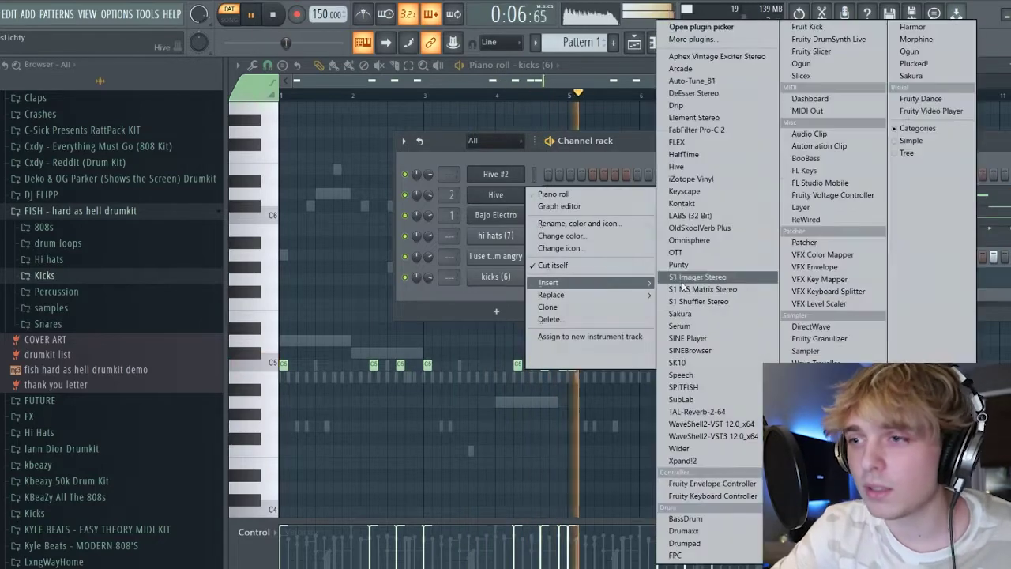
pyautogui.click(679, 264)
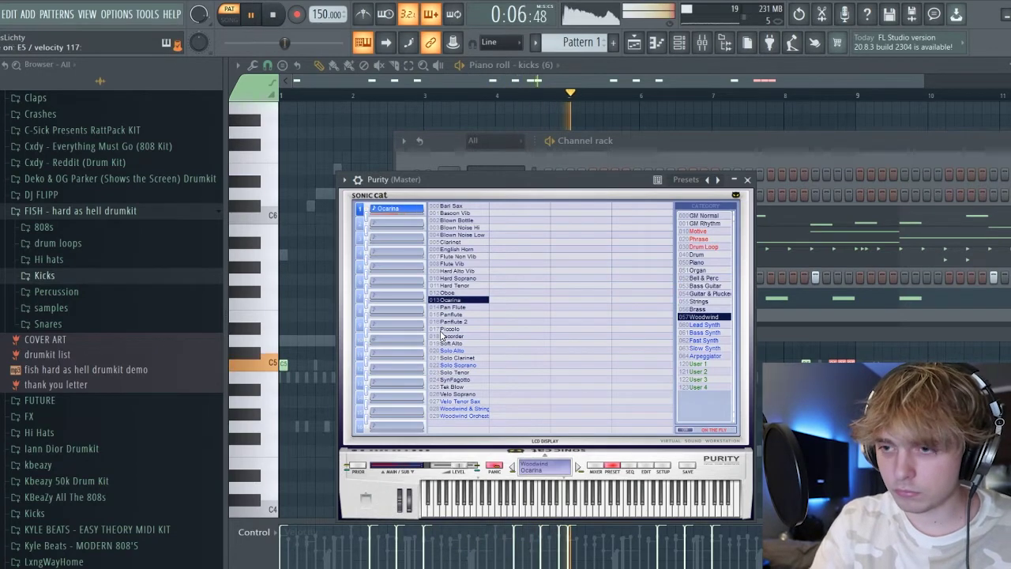
pyautogui.click(748, 180)
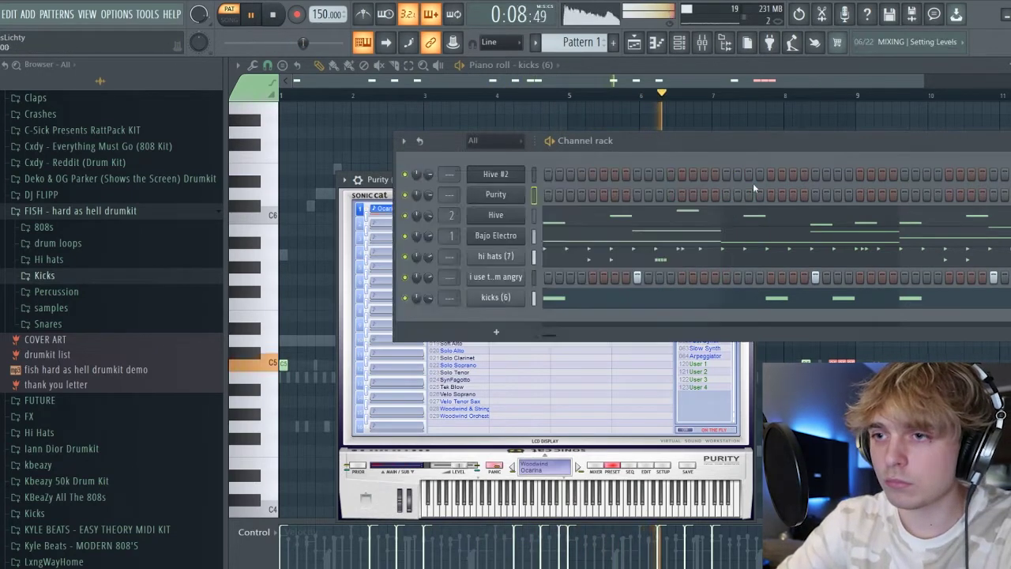
pyautogui.hotkey('ctrl', 'z')
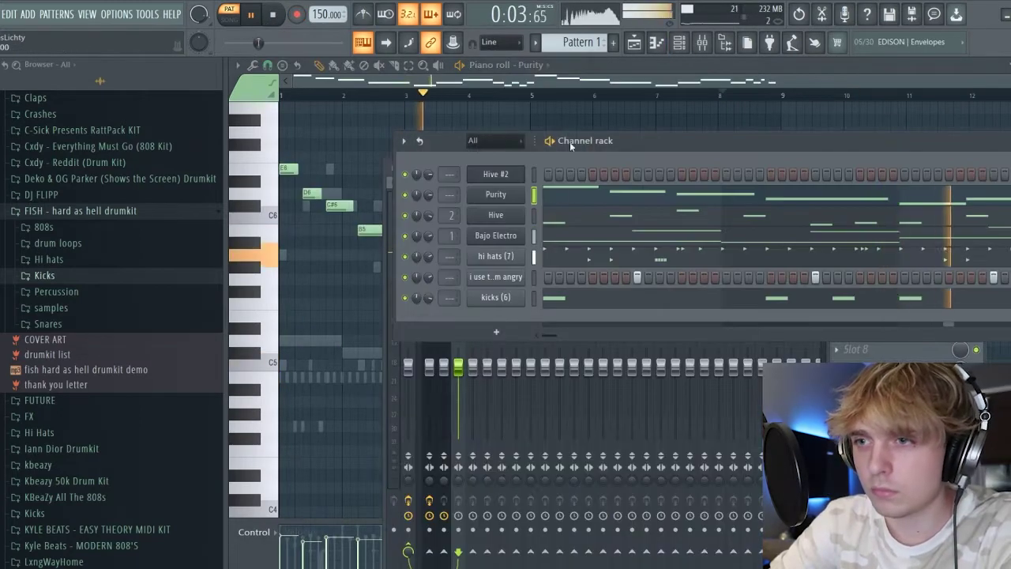
# Step: Assign Purity to mixer track 3 and load the HalfTime effect in its first slot
pyautogui.moveTo(570, 143); pyautogui.dragTo(739, 374)
pyautogui.click(451, 241)
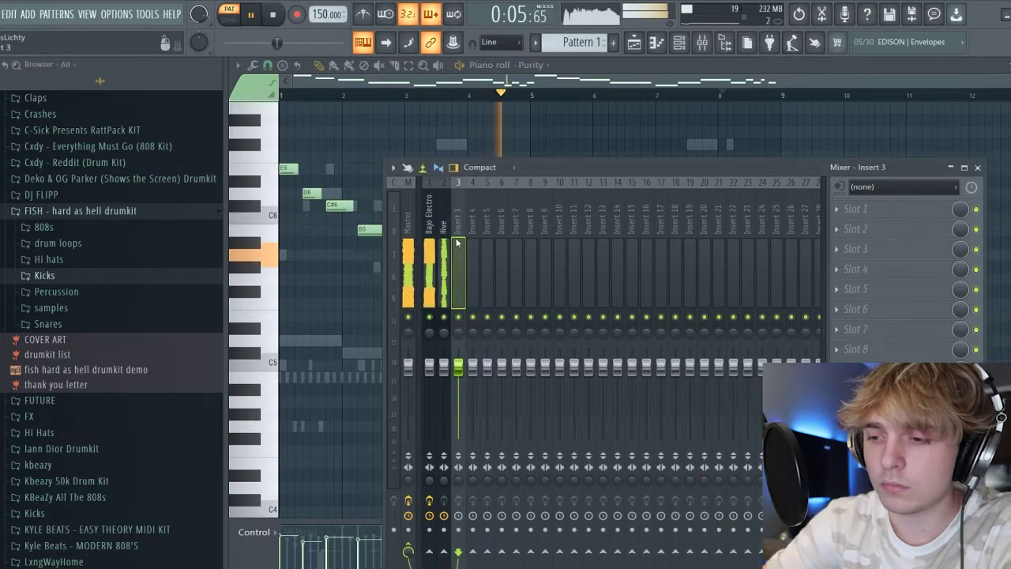
pyautogui.click(860, 209)
pyautogui.moveTo(861, 226)
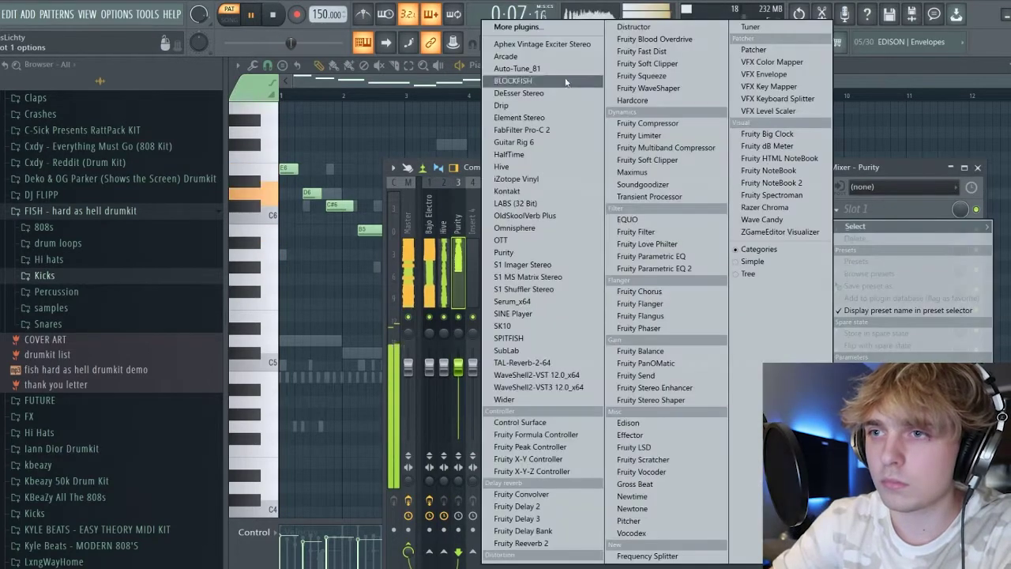
pyautogui.click(548, 33)
pyautogui.write('ha')
pyautogui.doubleClick(415, 125)
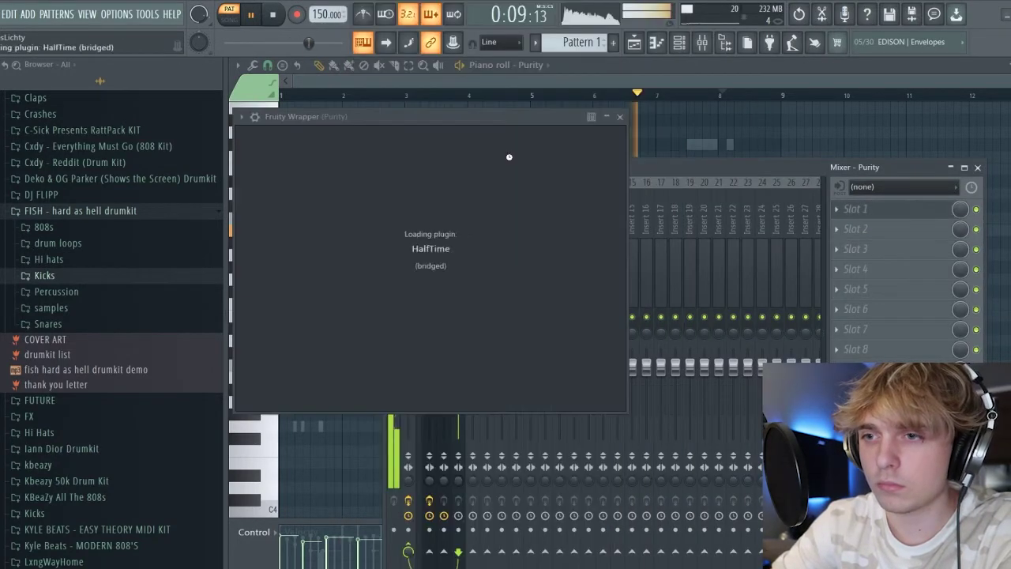
pyautogui.click(563, 118)
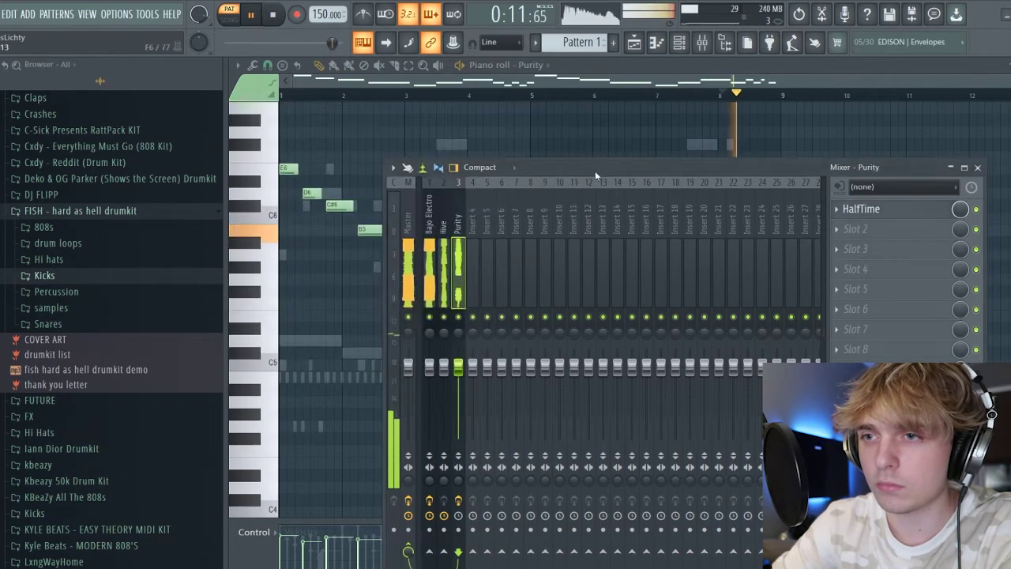
# Step: Replay the melody from the start and switch Purity to the GM Normal preset Polyphonic Synth
pyautogui.click(370, 82)
pyautogui.press('space')
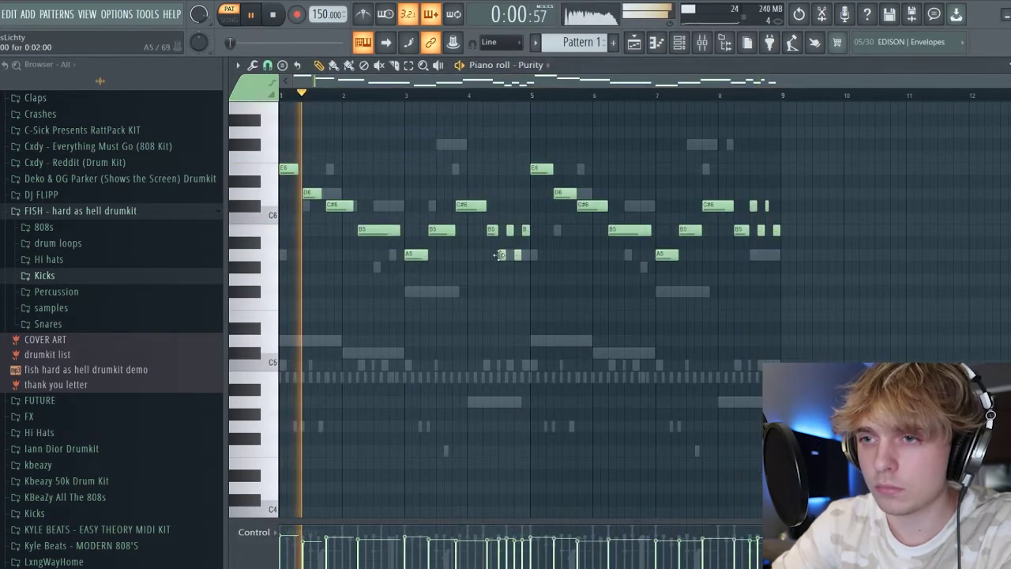
pyautogui.click(701, 42)
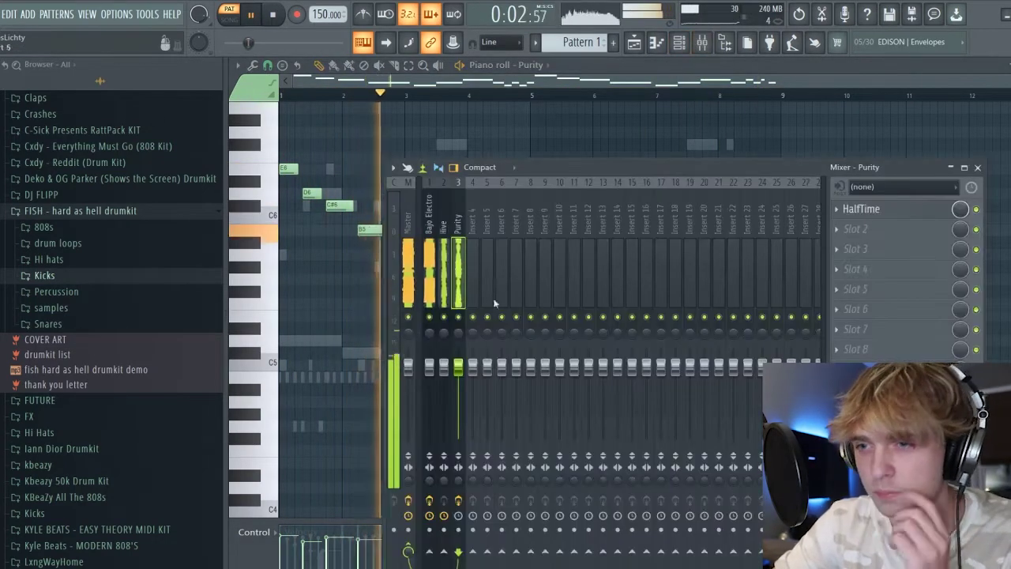
pyautogui.click(684, 44)
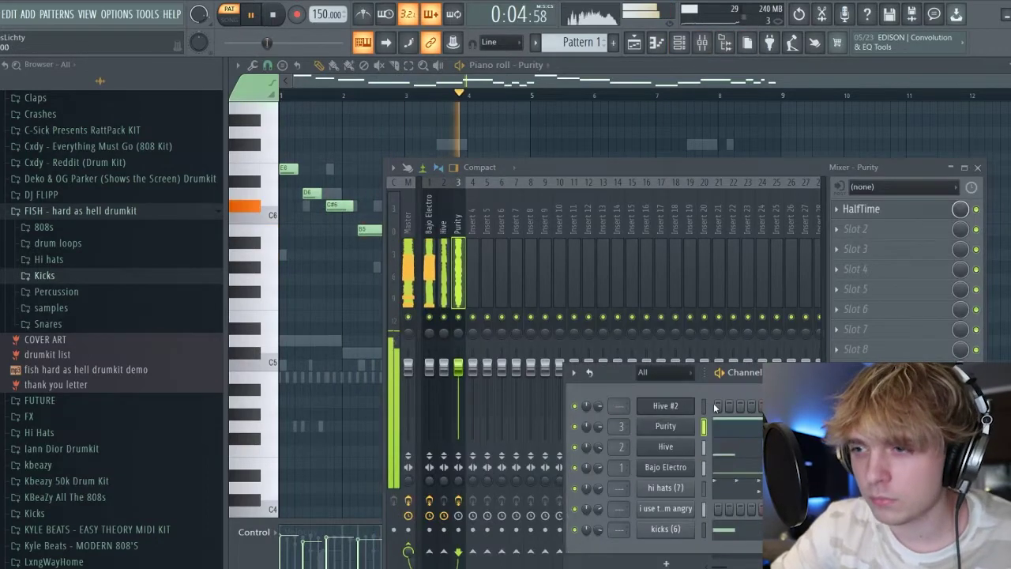
pyautogui.click(665, 425)
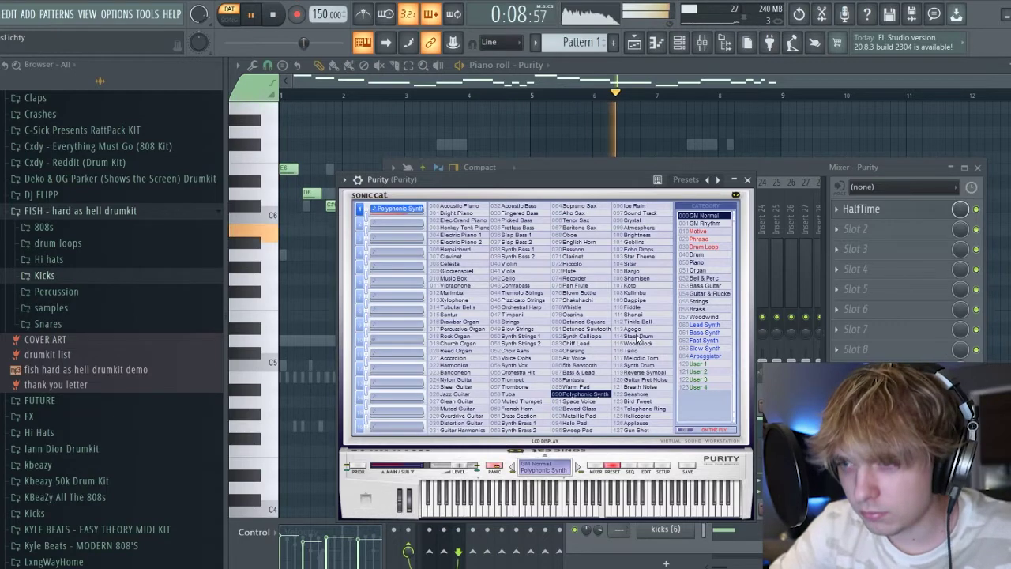
pyautogui.click(747, 179)
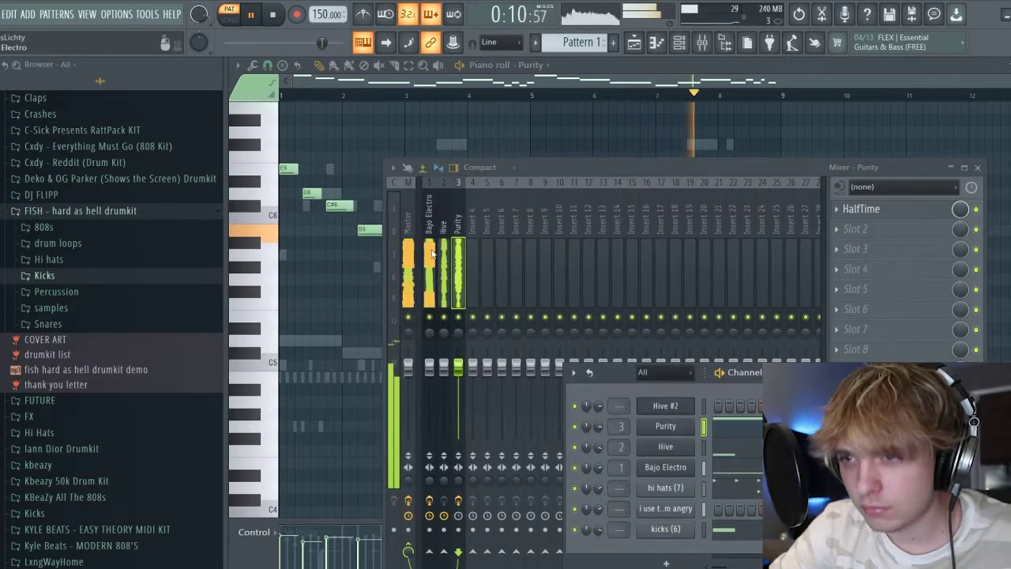
# Step: Lower the Bajo Electro mixer track's volume to about 95% (-1.3 dB)
pyautogui.click(442, 254)
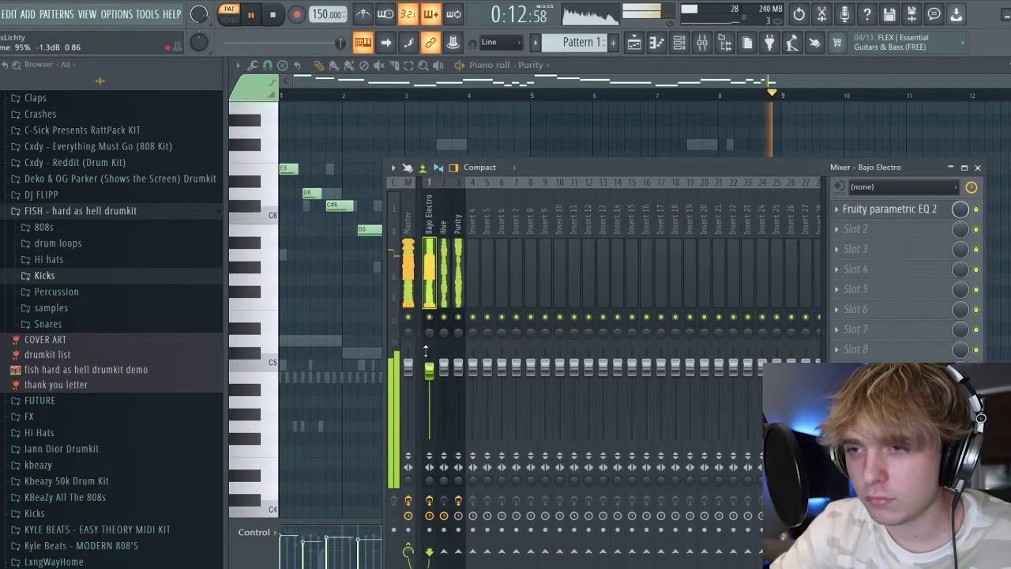
pyautogui.click(409, 289)
pyautogui.click(878, 369)
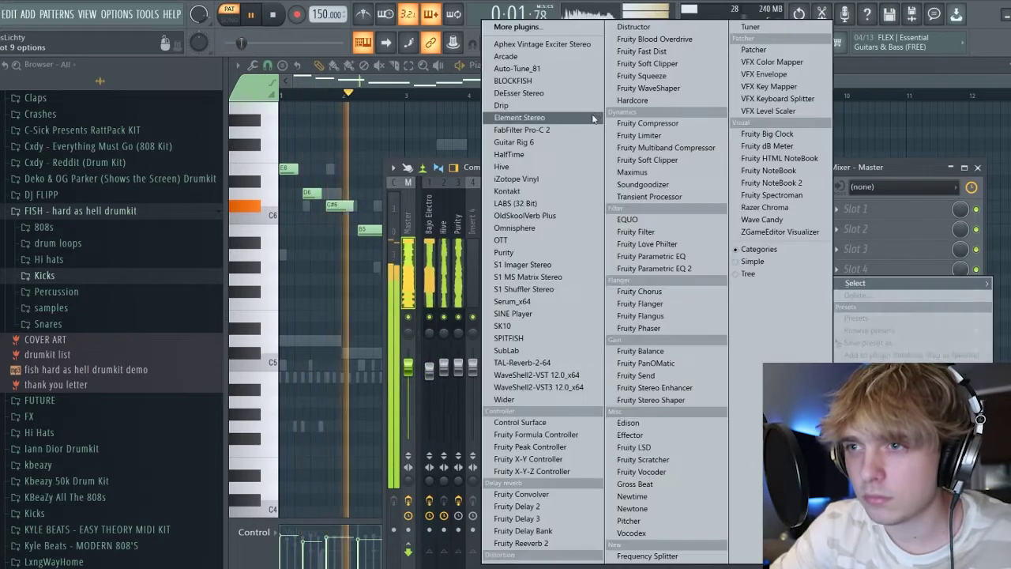
pyautogui.click(840, 171)
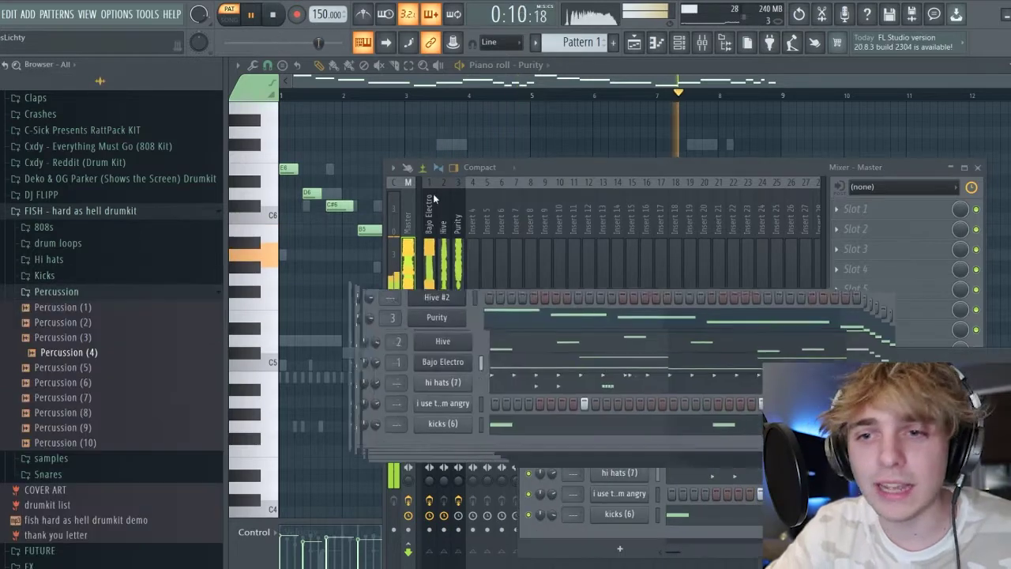
# Step: Audition the samples Percussion (8) and Percussion (9), add Percussion (9) as a new channel and stop playback
pyautogui.click(433, 194)
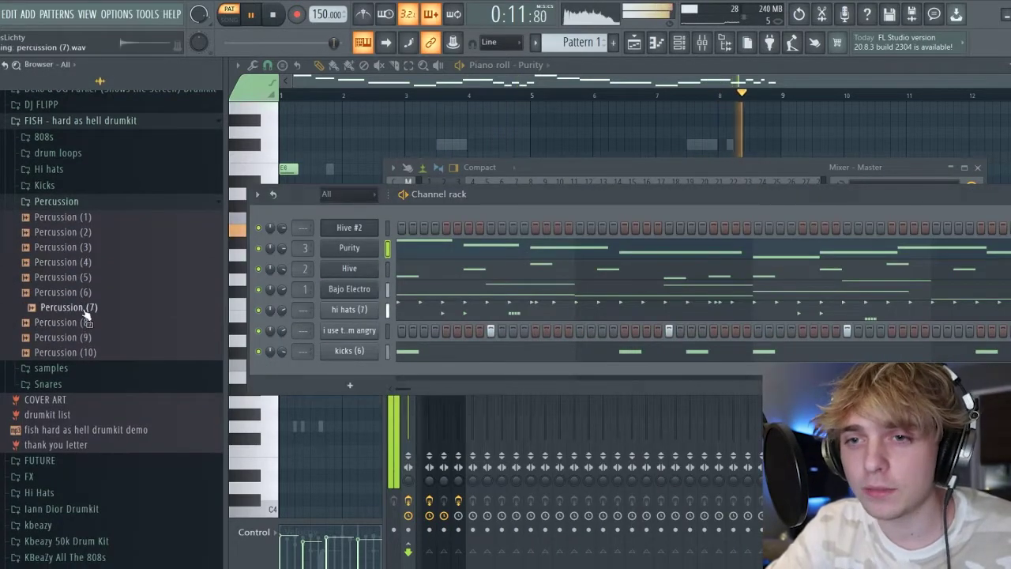
pyautogui.click(88, 324)
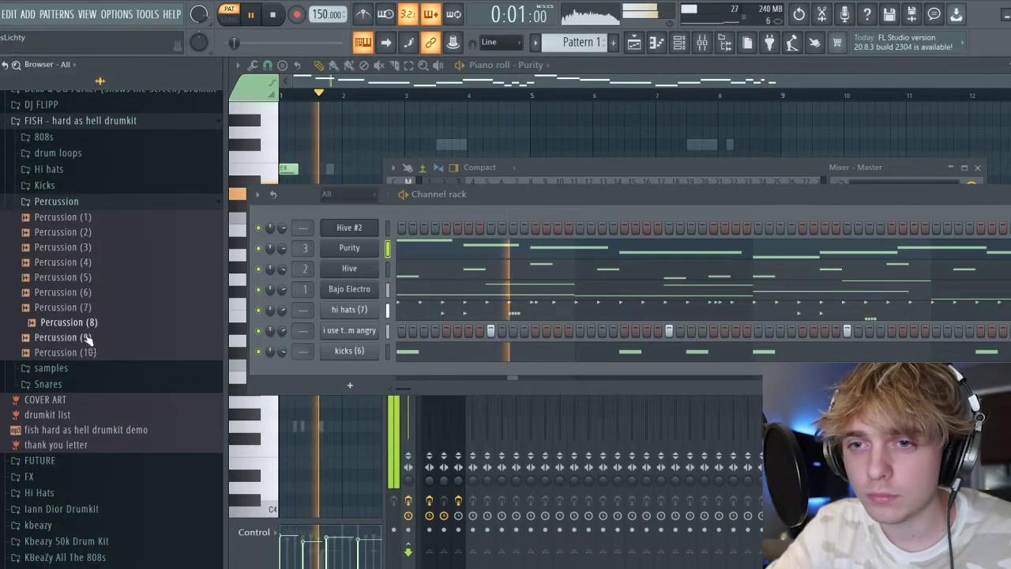
pyautogui.click(89, 339)
pyautogui.moveTo(93, 338); pyautogui.dragTo(423, 407)
pyautogui.press('space')
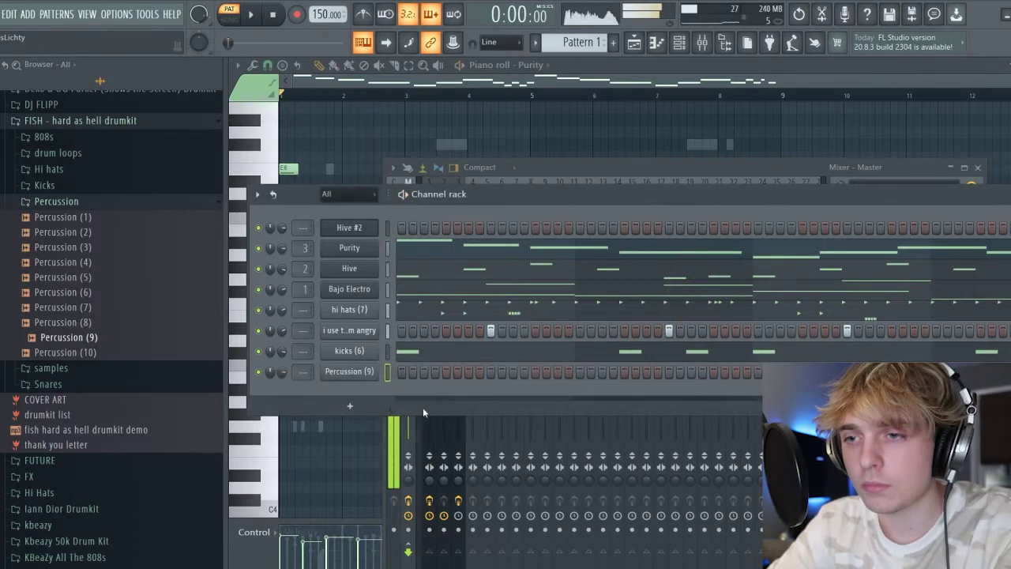
# Step: Add Percussion (9) hits on steps 5 and 7 of the pattern and audition the Percussion (10) sample
pyautogui.click(446, 372)
pyautogui.click(469, 371)
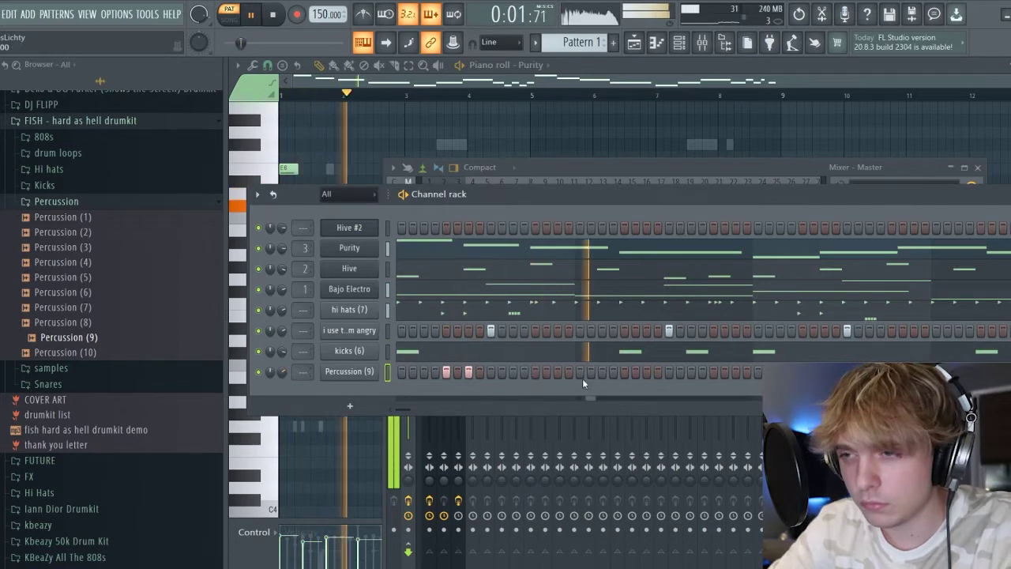
pyautogui.click(105, 351)
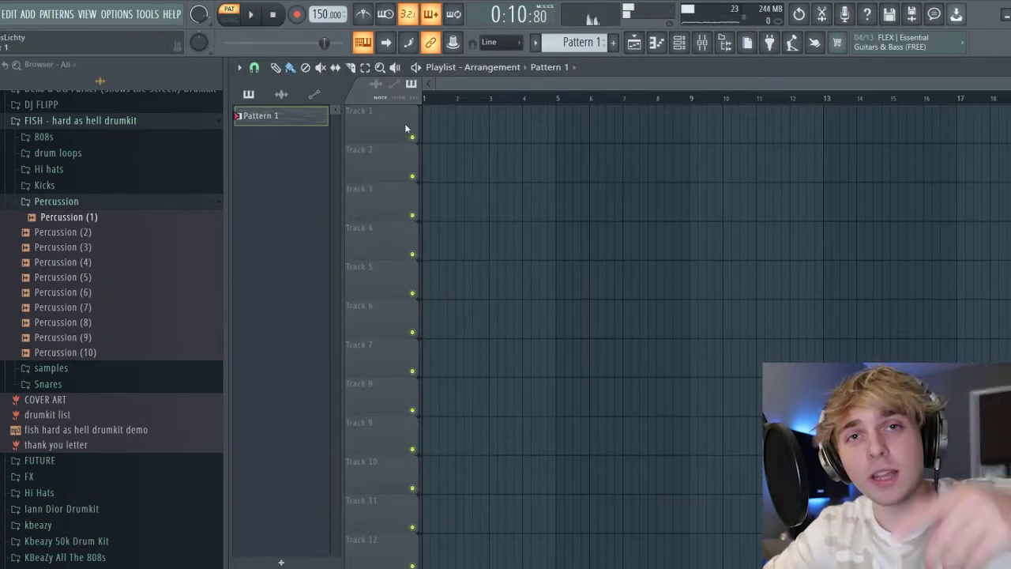
# Step: Split Pattern 1 by channel and place the separate patterns on playlist tracks 1 to 9 starting at bar 1
pyautogui.moveTo(260, 115); pyautogui.dragTo(603, 130)
pyautogui.rightClick(603, 130)
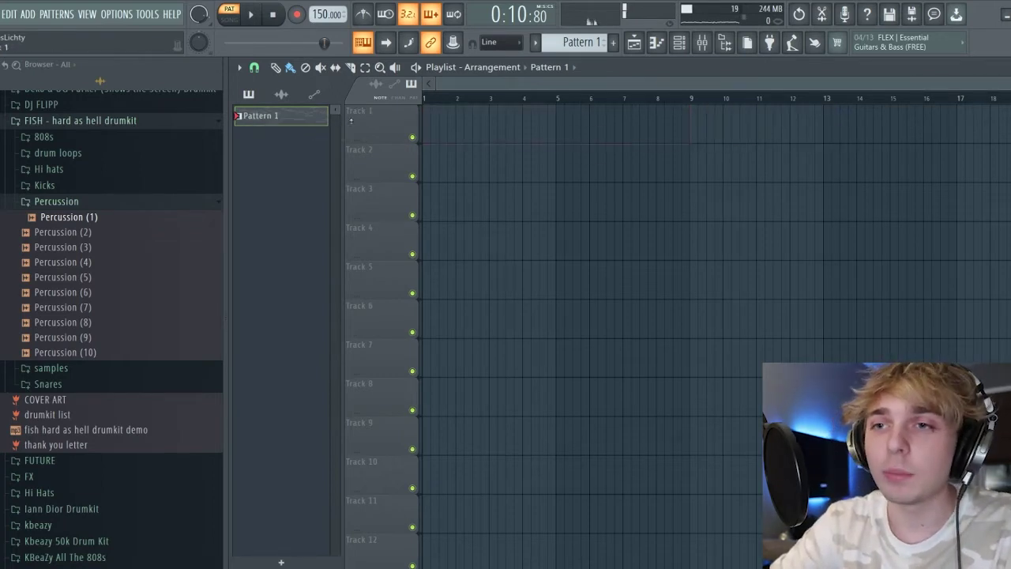
pyautogui.rightClick(323, 119)
pyautogui.click(383, 328)
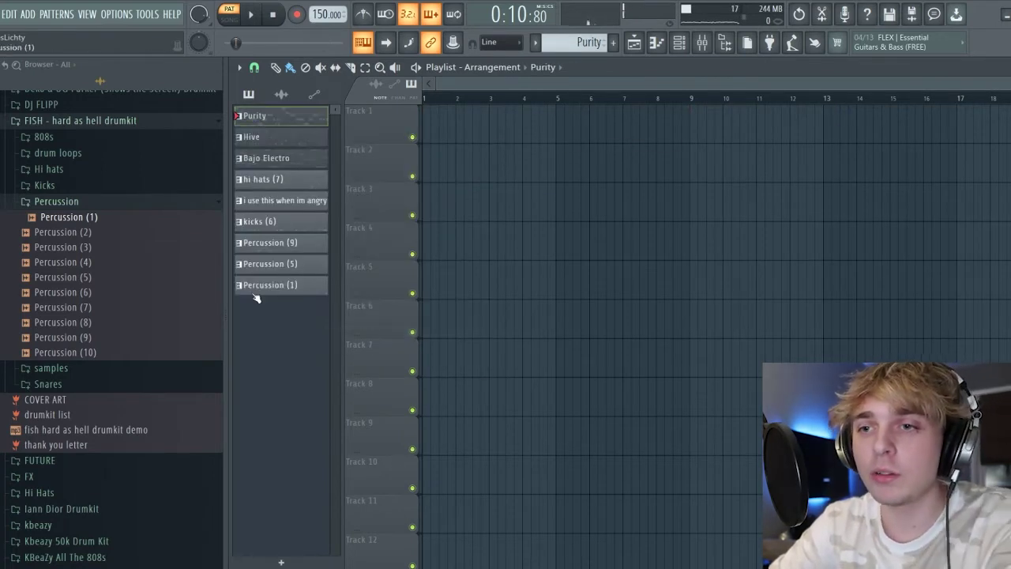
pyautogui.moveTo(411, 138); pyautogui.dragTo(425, 131)
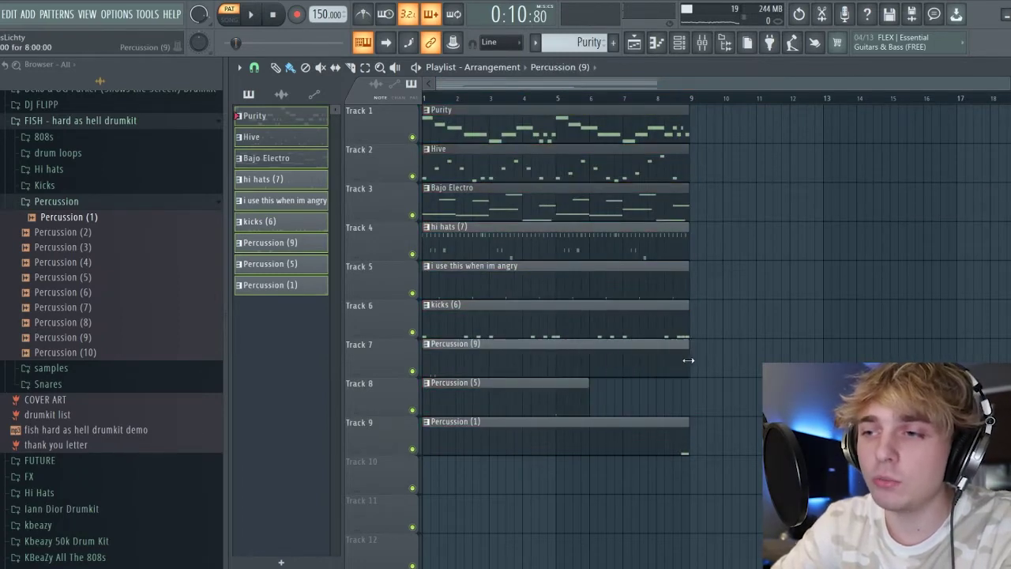
# Step: Select all nine pattern clips and duplicate them three times so the arrangement fills bars 1 to 32
pyautogui.moveTo(745, 446); pyautogui.dragTo(434, 119)
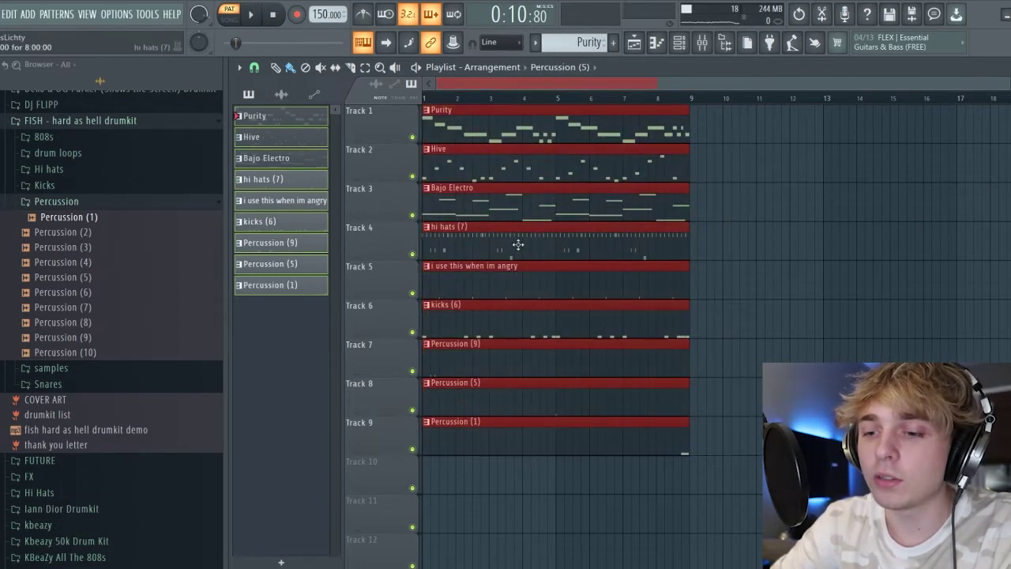
pyautogui.hotkey('ctrl', 'b')
pyautogui.hotkey('ctrl', 'b')
pyautogui.hotkey('ctrl', 'b')
# Step: Delete the hi hat, snare, kick and percussion clips on tracks 4 to 9 from the first eight bars
pyautogui.rightClick(506, 249)
pyautogui.rightClick(502, 280)
pyautogui.rightClick(502, 320)
pyautogui.rightClick(502, 358)
pyautogui.rightClick(503, 397)
pyautogui.rightClick(502, 434)
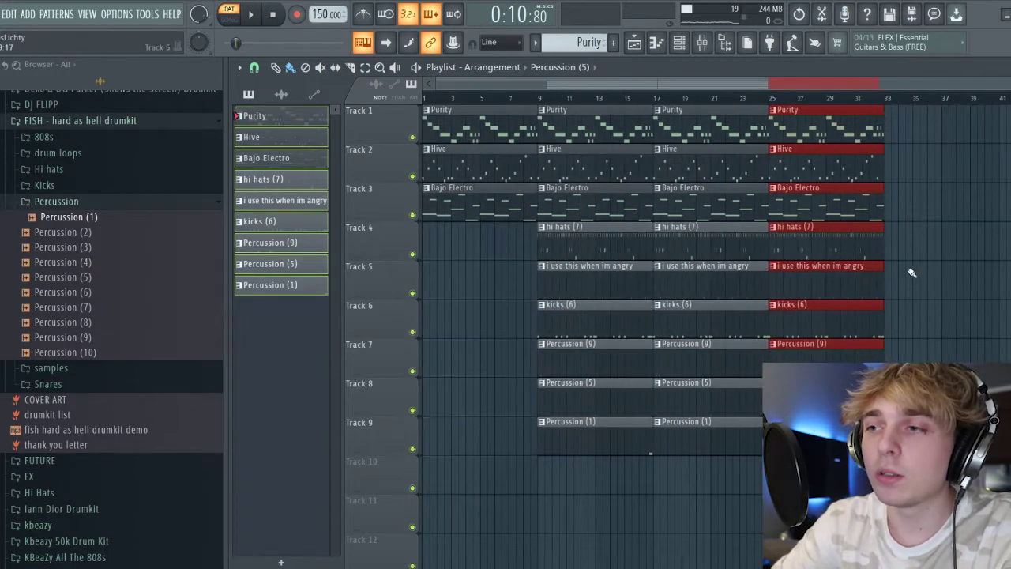
pyautogui.click(912, 274)
pyautogui.rightClick(912, 273)
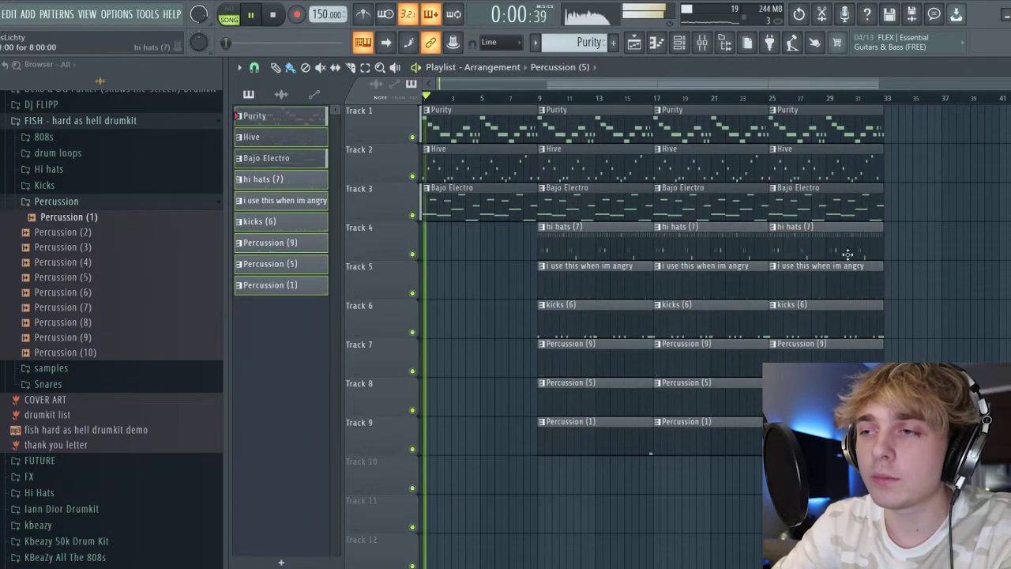
# Step: Stop playback, make the first Bajo Electro clip unique and open it in the piano roll
pyautogui.press('space')
pyautogui.click(426, 188)
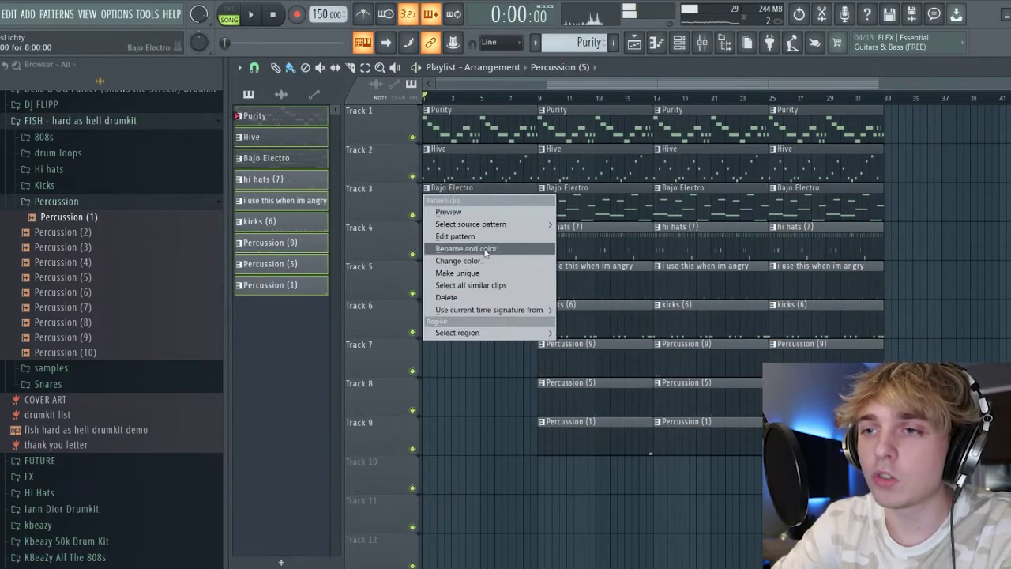
pyautogui.click(458, 272)
pyautogui.doubleClick(505, 190)
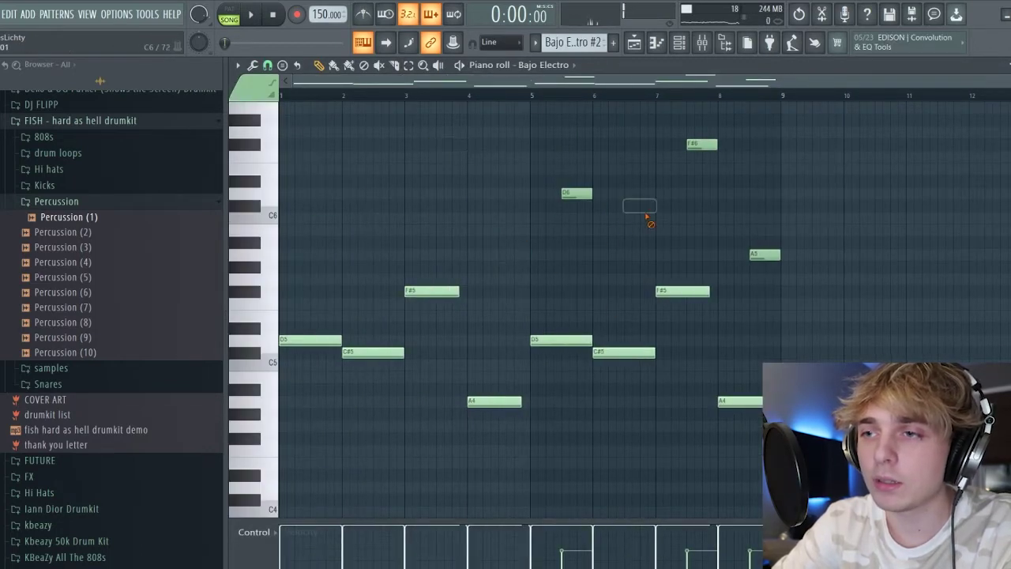
# Step: Delete the short upper notes from the Bajo Electro #2 pattern and lengthen both A4 notes to a full bar
pyautogui.hotkey('ctrl', 'a')
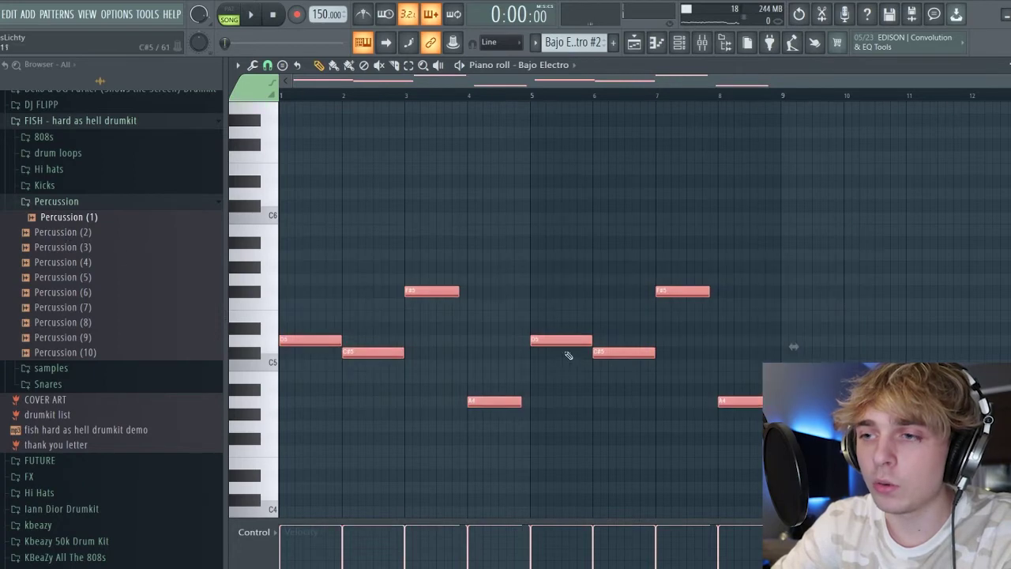
pyautogui.click(580, 352)
pyautogui.hotkey('ctrl', 'a')
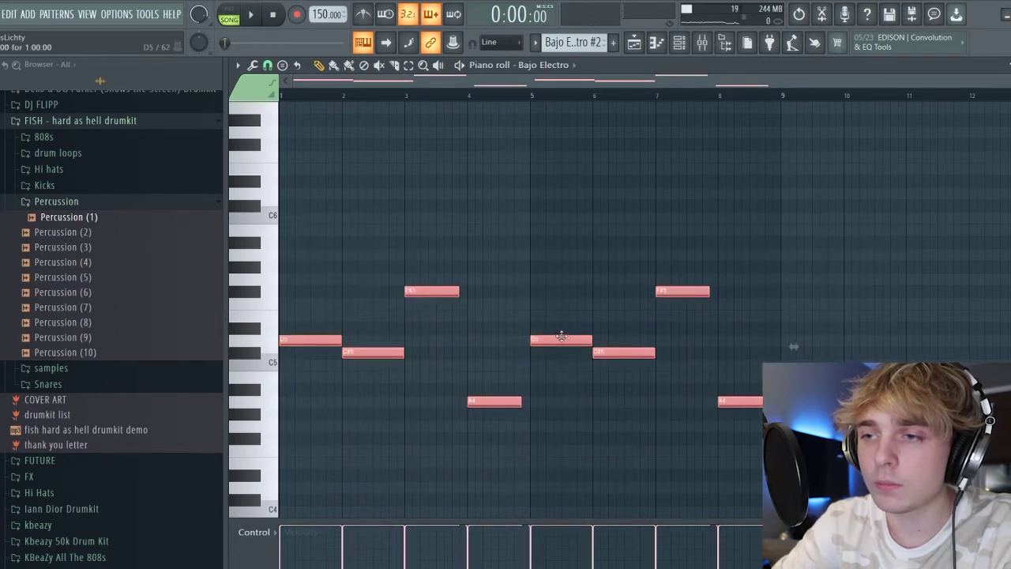
pyautogui.click(560, 402)
pyautogui.moveTo(785, 426); pyautogui.dragTo(503, 378)
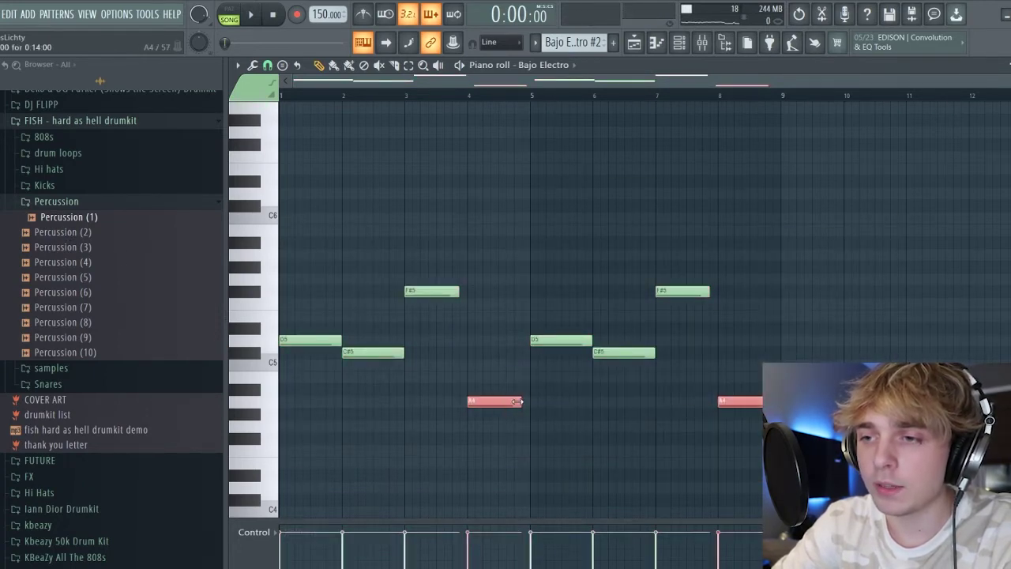
# Step: Play the arrangement from the start and transpose all Bajo Electro #2 notes down an octave
pyautogui.click(658, 46)
pyautogui.press('space')
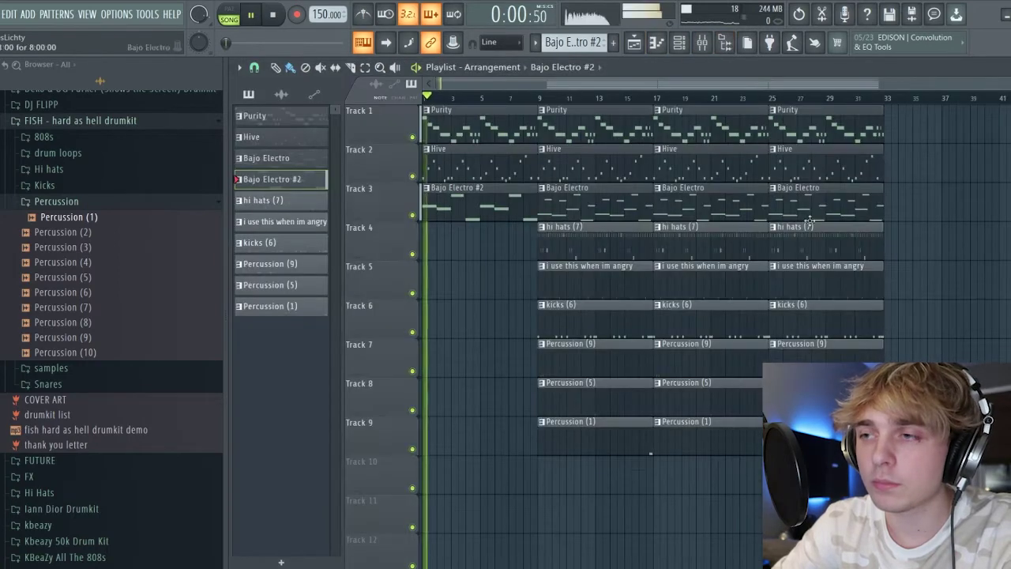
pyautogui.doubleClick(480, 213)
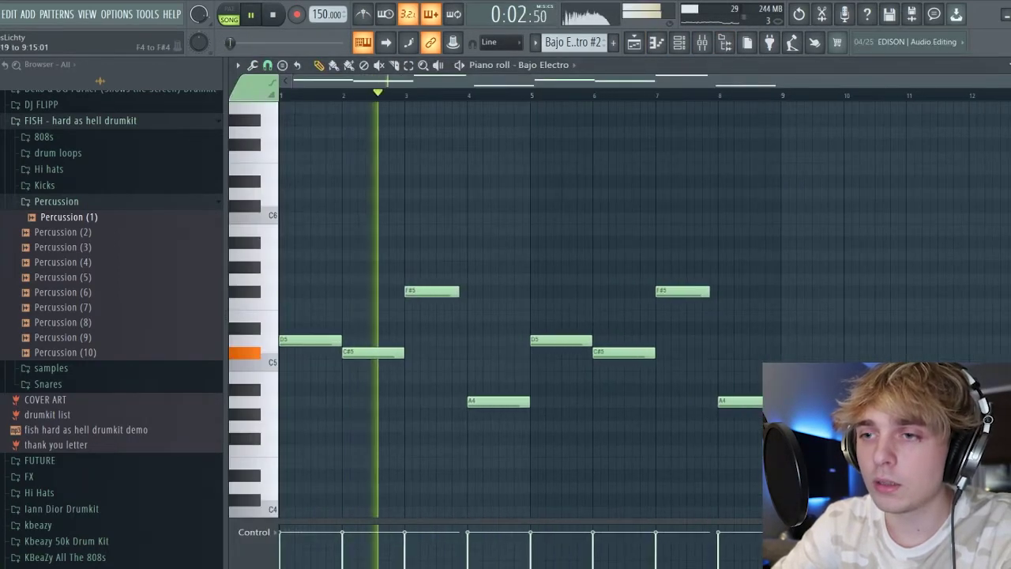
pyautogui.hotkey('ctrl', 'a')
pyautogui.hotkey('ctrl', 'Down')
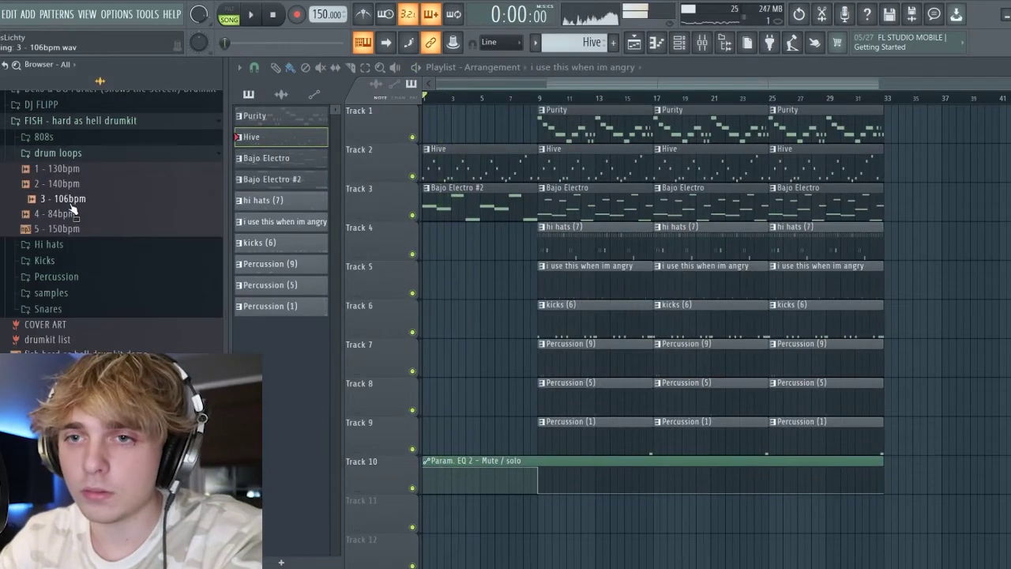
# Step: Try the 3 - 106bpm drum loop in the playlist and audition the 4 - 84bpm, 5 - 150bpm and 1 - 130bpm loops
pyautogui.moveTo(63, 198); pyautogui.dragTo(479, 245)
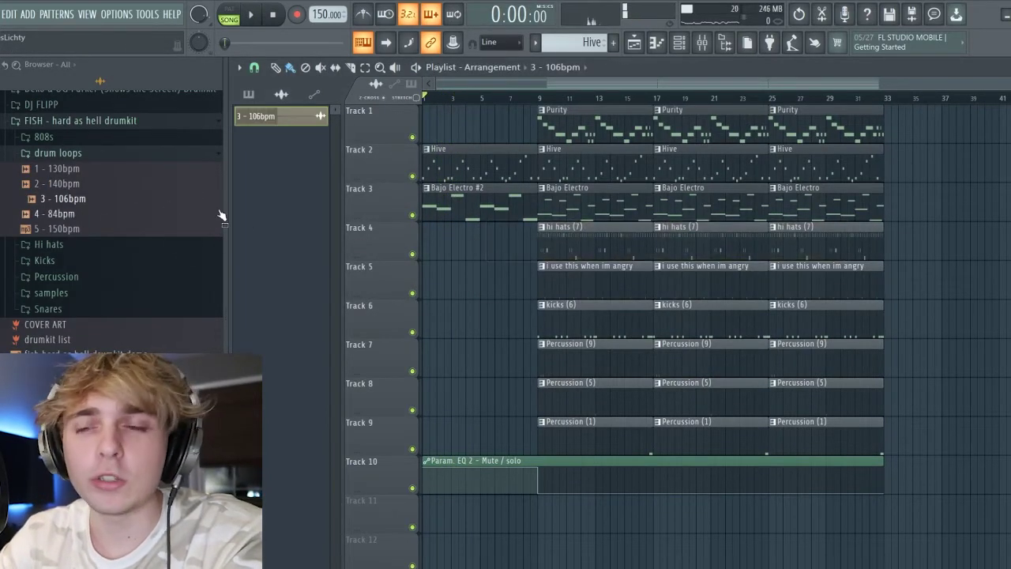
pyautogui.click(82, 218)
pyautogui.click(71, 231)
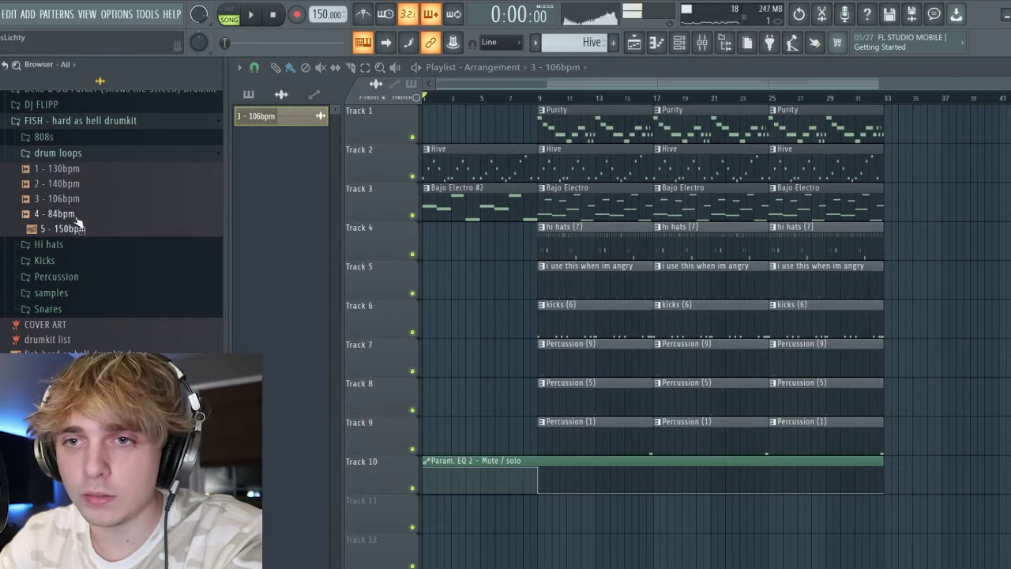
pyautogui.click(69, 171)
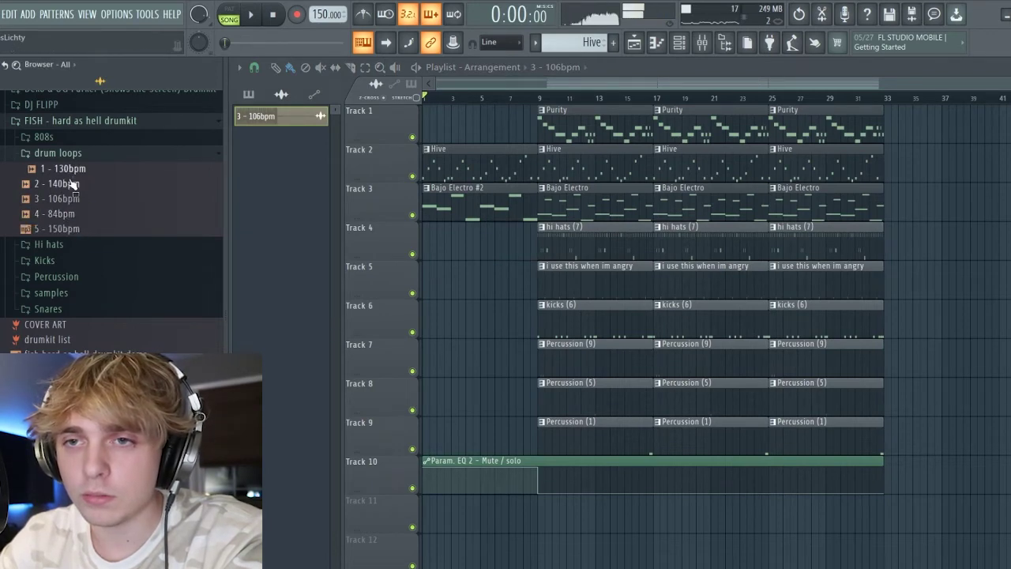
# Step: Place the 1 - 130bpm drum loop on track 4 at bar 1, stretch it to end at bar 9 and replay
pyautogui.moveTo(71, 175); pyautogui.dragTo(438, 238)
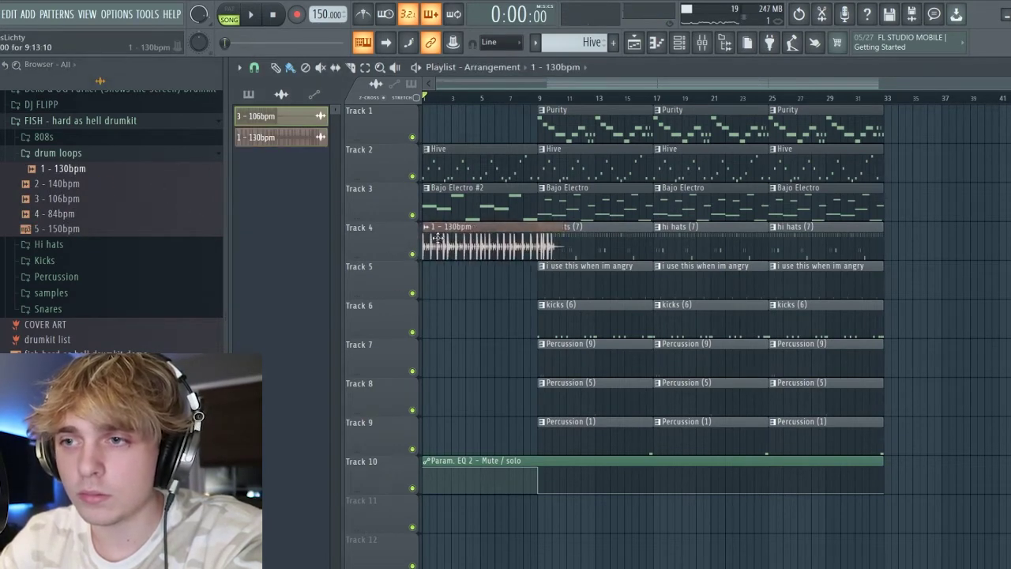
pyautogui.scroll(4, 403, 244)
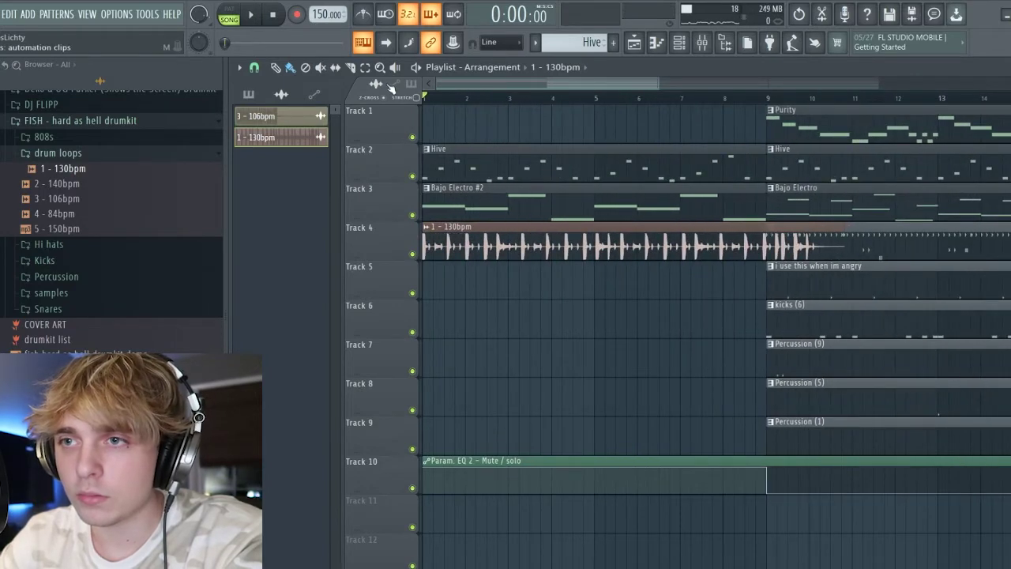
pyautogui.moveTo(839, 242); pyautogui.dragTo(603, 235)
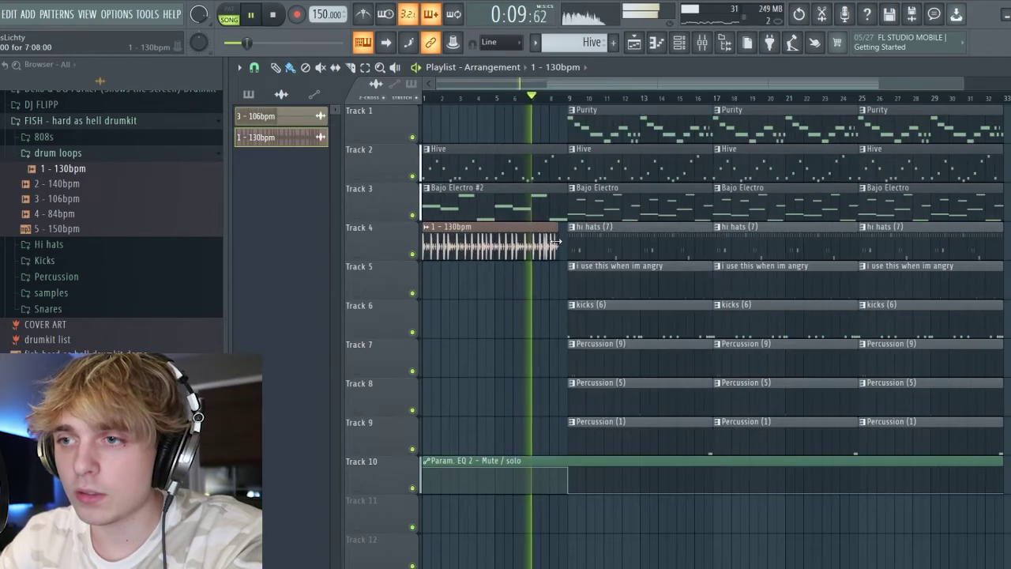
pyautogui.moveTo(558, 238); pyautogui.dragTo(567, 238)
pyautogui.press('space')
pyautogui.press('space')
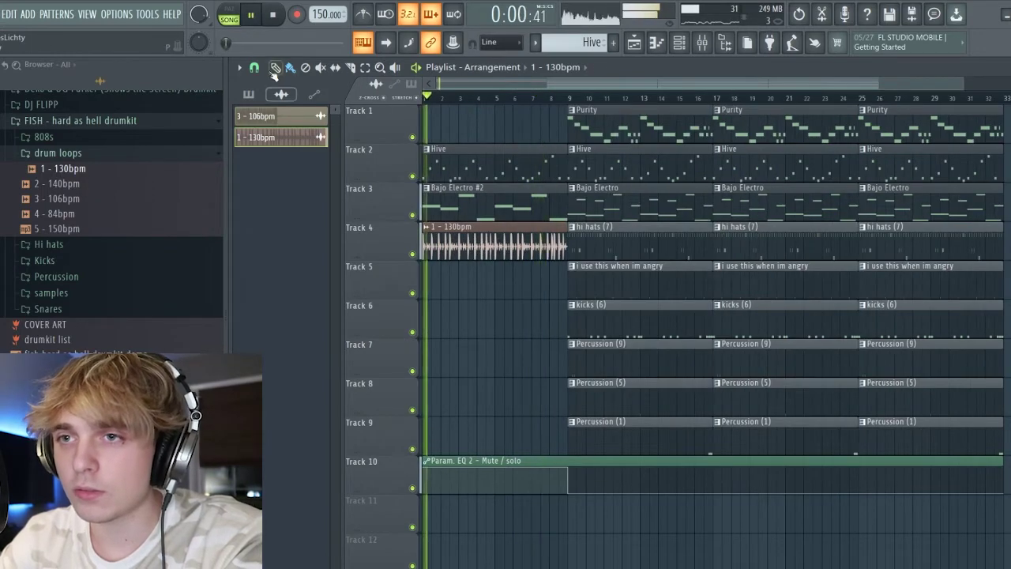
# Step: Set the 1 - 130bpm loop's channel volume to 67% (-8.1 dB)
pyautogui.click(276, 68)
pyautogui.doubleClick(510, 239)
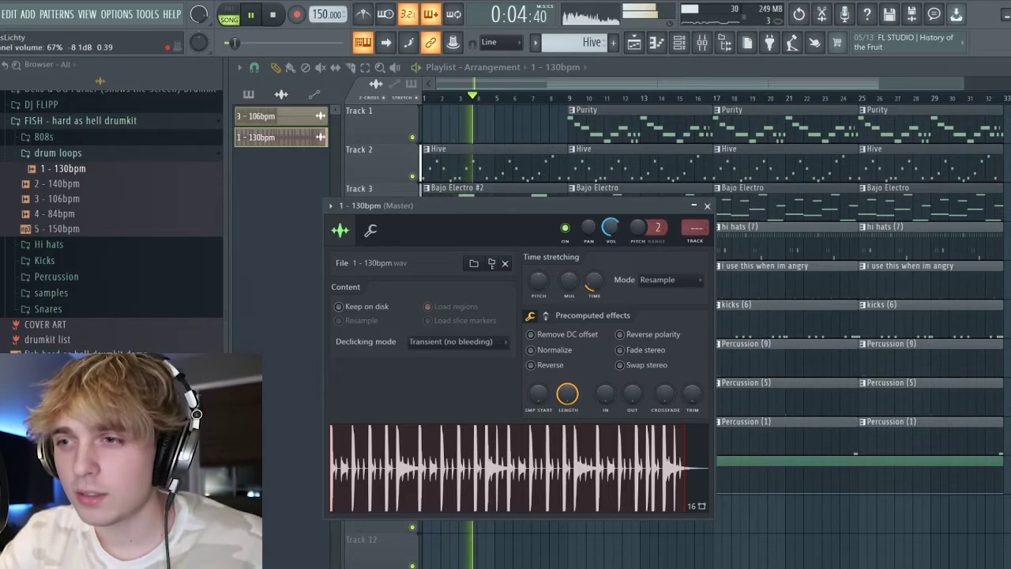
pyautogui.click(707, 205)
# Step: Route the 1 - 130bpm loop to mixer track 11 and load Fruity parametric EQ 2 in its first slot
pyautogui.click(701, 42)
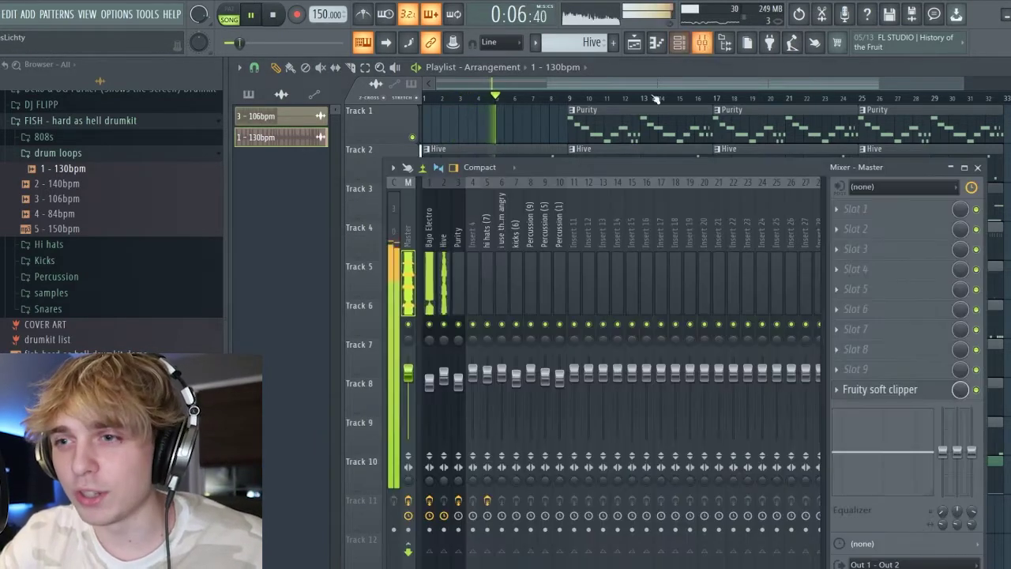
pyautogui.click(574, 252)
pyautogui.hotkey('ctrl', 'l')
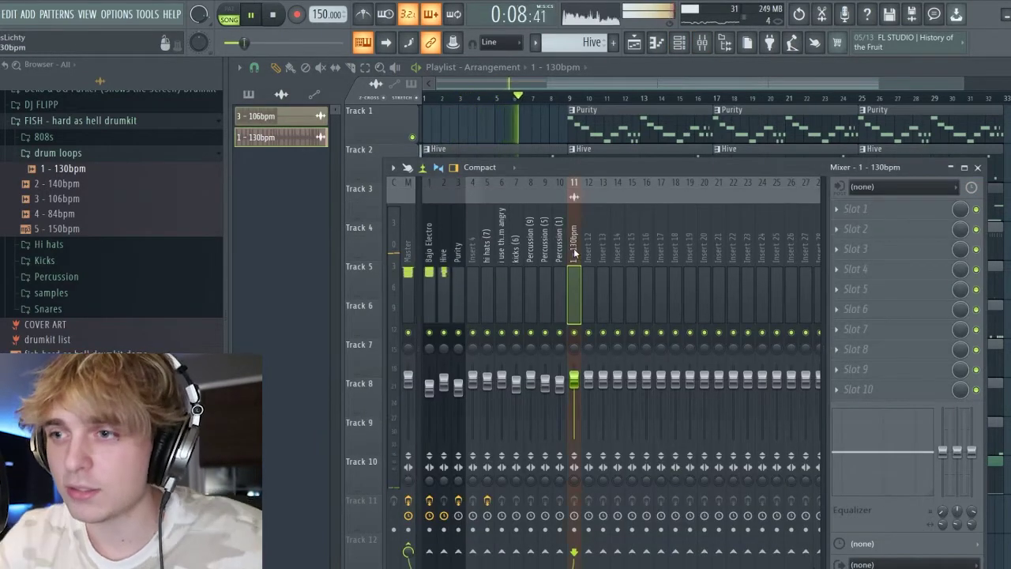
pyautogui.click(888, 207)
pyautogui.click(569, 266)
# Step: Roll off the loop's lows and highs with the first and last EQ bands, replaying to check the sound
pyautogui.moveTo(269, 236); pyautogui.dragTo(371, 315)
pyautogui.moveTo(531, 234); pyautogui.dragTo(507, 315)
pyautogui.moveTo(370, 315); pyautogui.dragTo(426, 315)
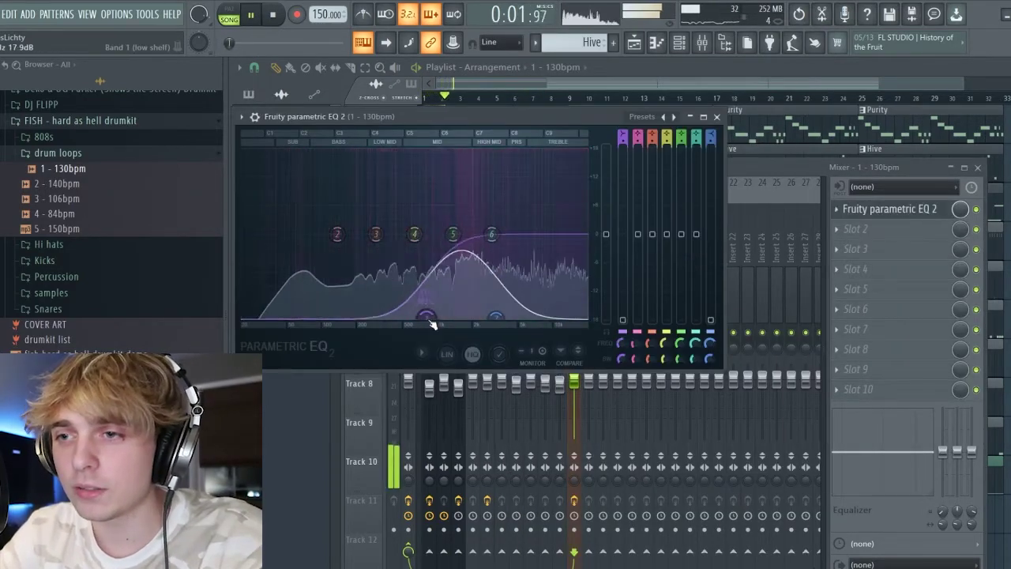
pyautogui.moveTo(507, 315)
pyautogui.mouseDown()
pyautogui.moveTo(552, 316)
pyautogui.moveTo(519, 315)
pyautogui.mouseUp()
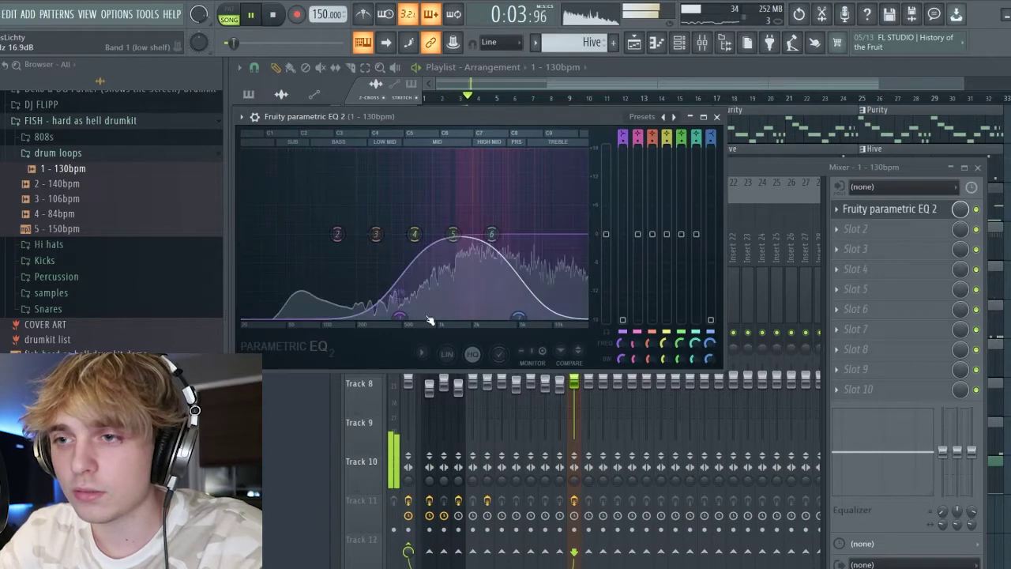
pyautogui.moveTo(428, 316); pyautogui.dragTo(349, 316)
pyautogui.press('space')
pyautogui.press('space')
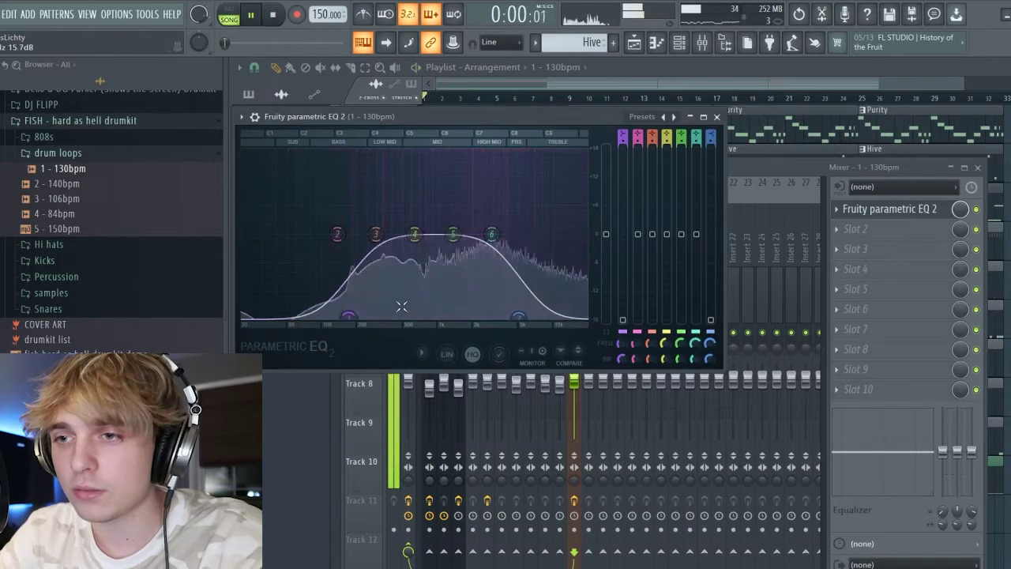
pyautogui.click(717, 116)
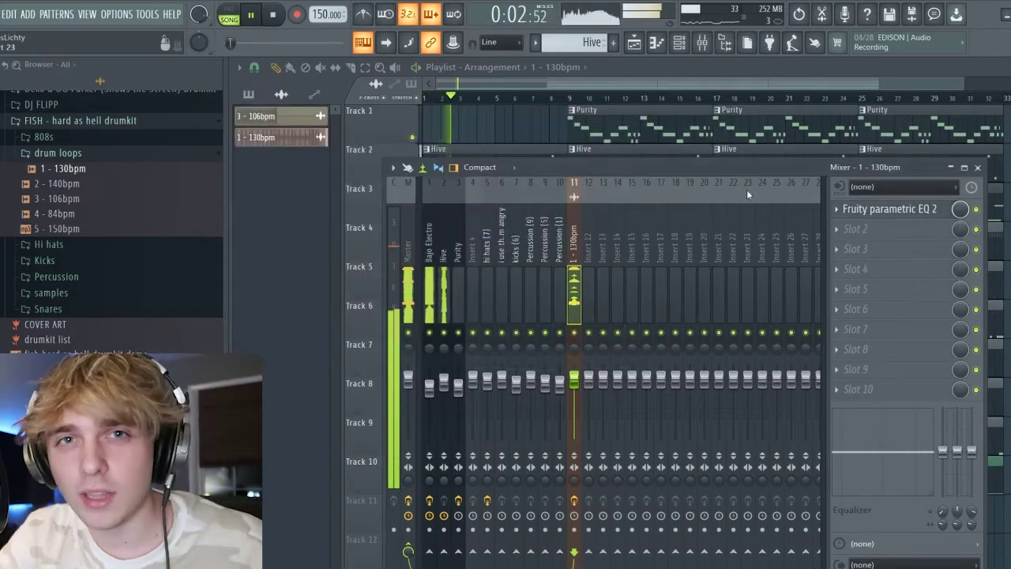
# Step: Add Fruity Reeverb 2 to the loop's second effect slot and lower its mix level
pyautogui.click(855, 228)
pyautogui.click(538, 542)
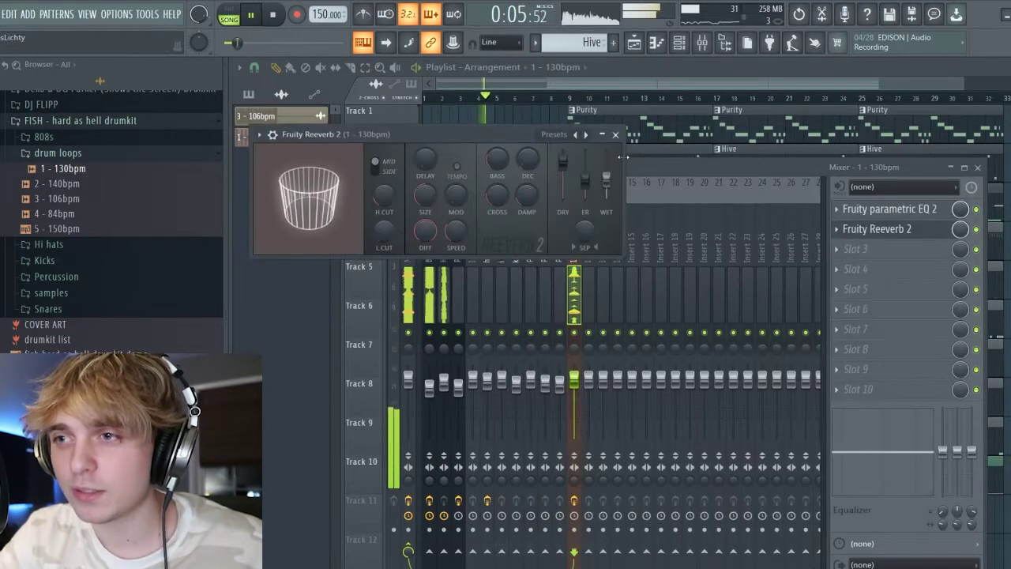
pyautogui.click(615, 134)
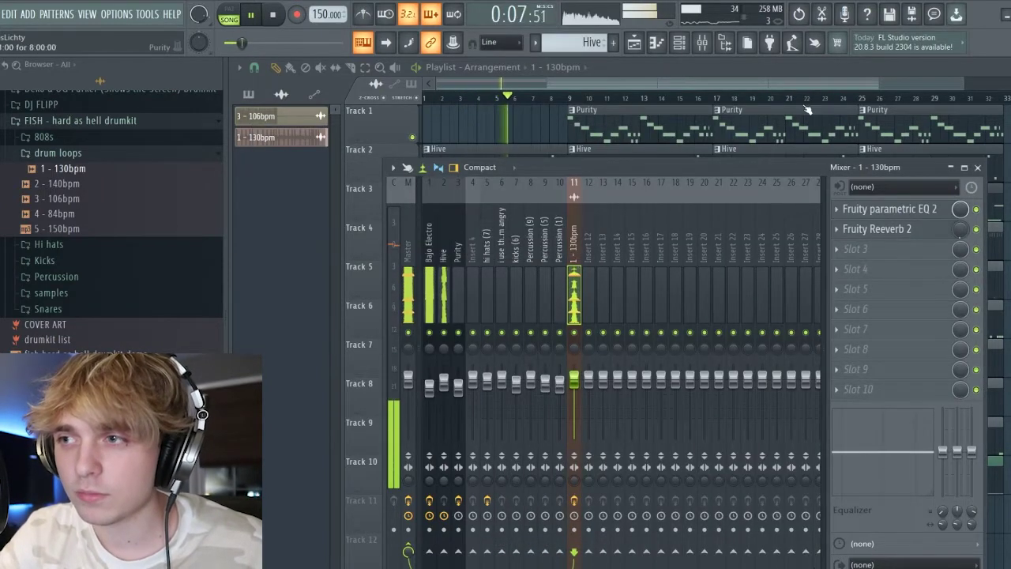
pyautogui.click(977, 168)
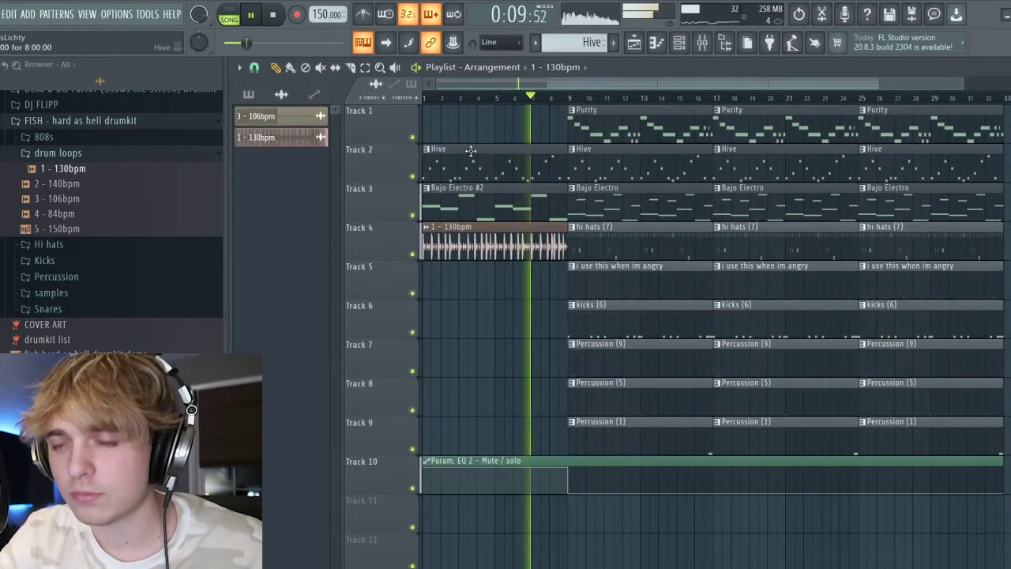
pyautogui.scroll(6, 111, 197)
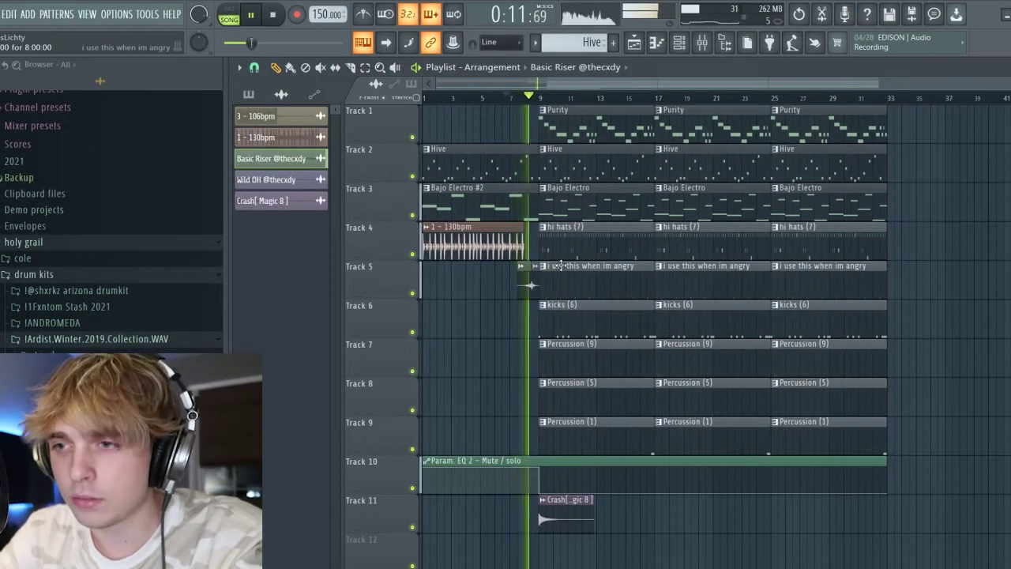
pyautogui.scroll(5, 553, 268)
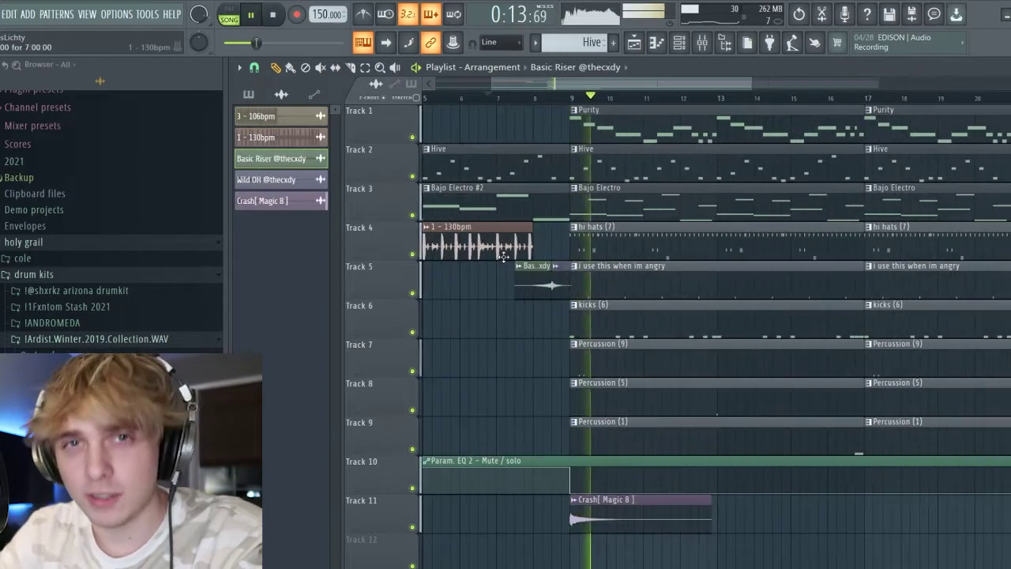
# Step: Transpose all Bajo Electro notes up an octave and listen to the result in the playlist
pyautogui.scroll(-5, 547, 270)
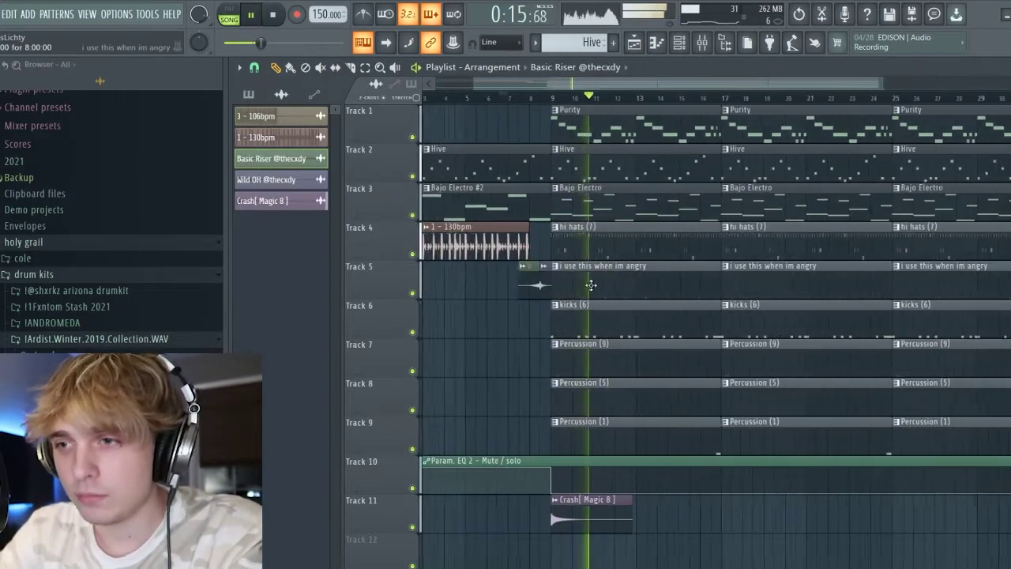
pyautogui.doubleClick(581, 197)
pyautogui.click(634, 43)
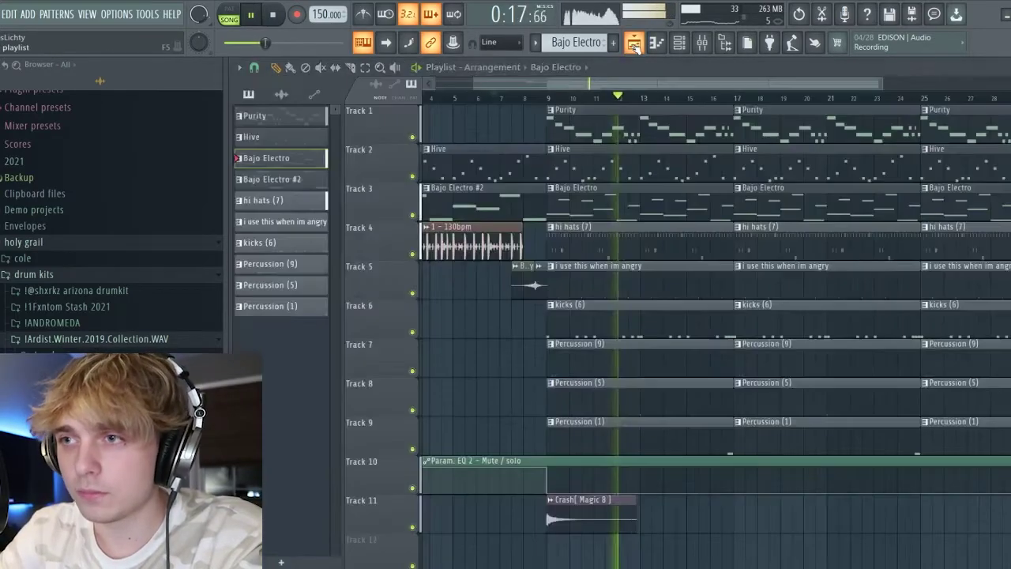
pyautogui.doubleClick(596, 205)
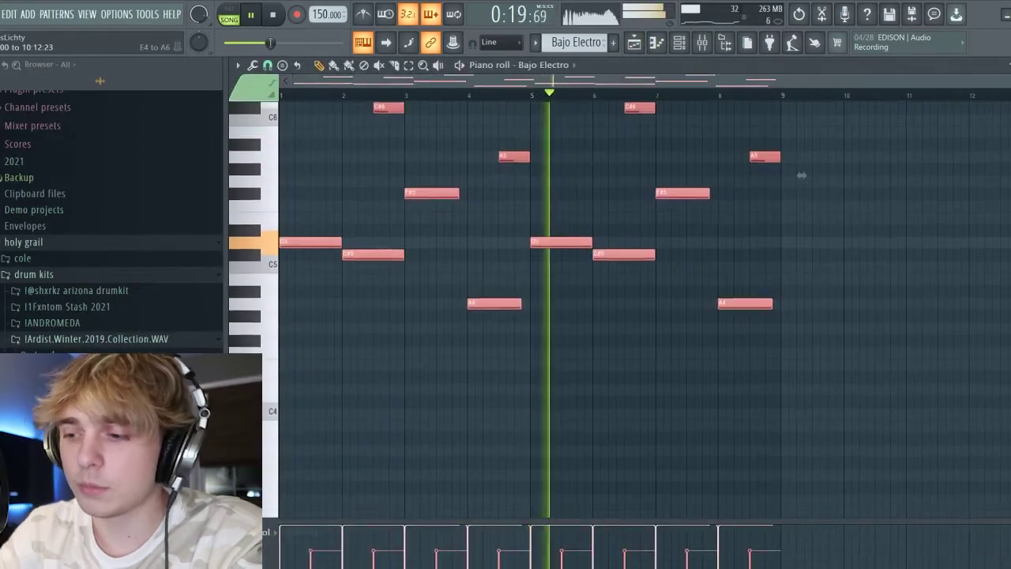
pyautogui.click(633, 43)
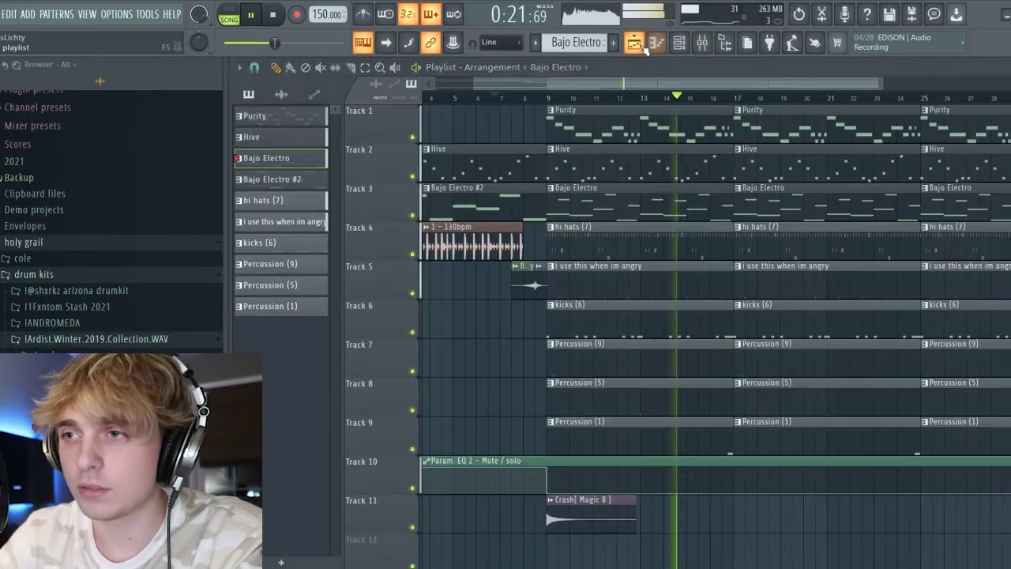
# Step: Put the Bajo Electro notes back down an octave and return to the playlist
pyautogui.click(657, 187)
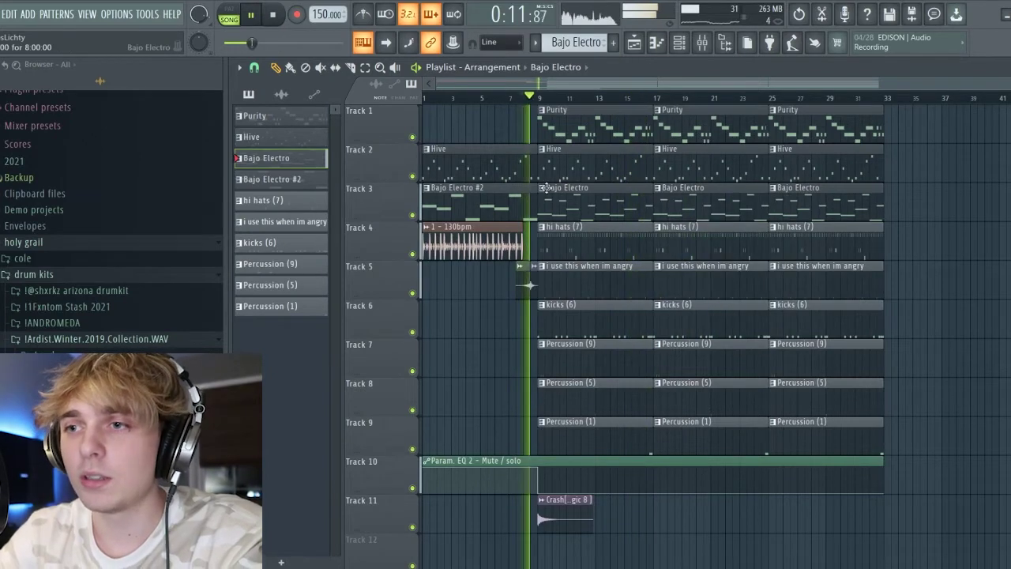
pyautogui.click(541, 188)
pyautogui.click(570, 236)
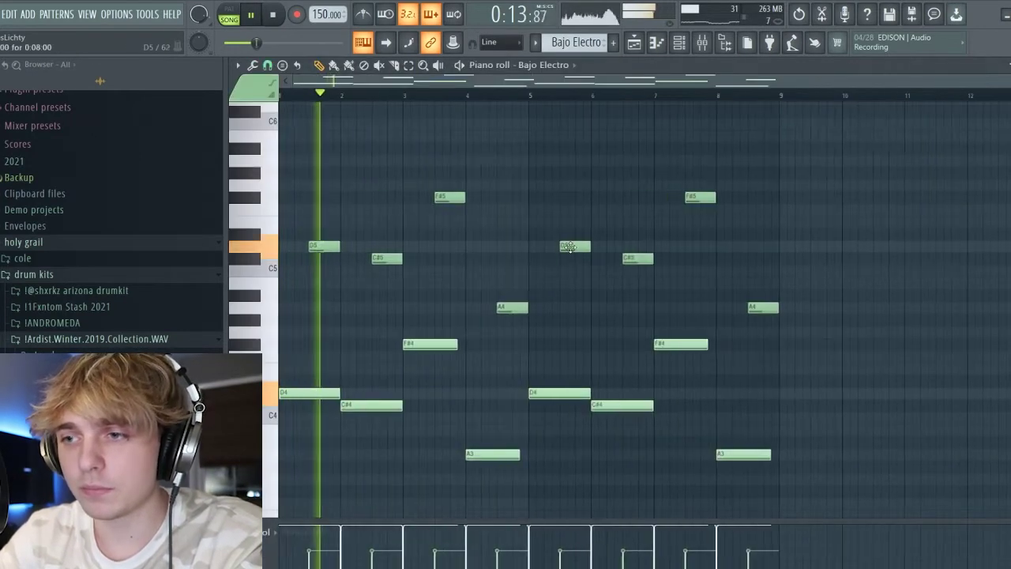
pyautogui.click(634, 42)
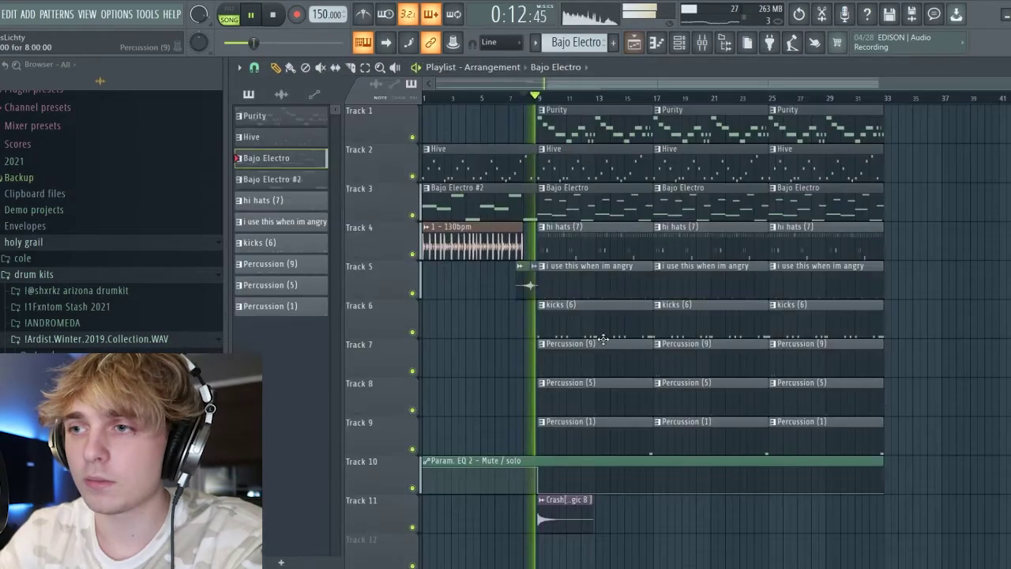
# Step: Make the Bajo Electro clip at bar 25 unique and transpose all its notes up an octave
pyautogui.click(772, 188)
pyautogui.click(793, 271)
pyautogui.doubleClick(804, 217)
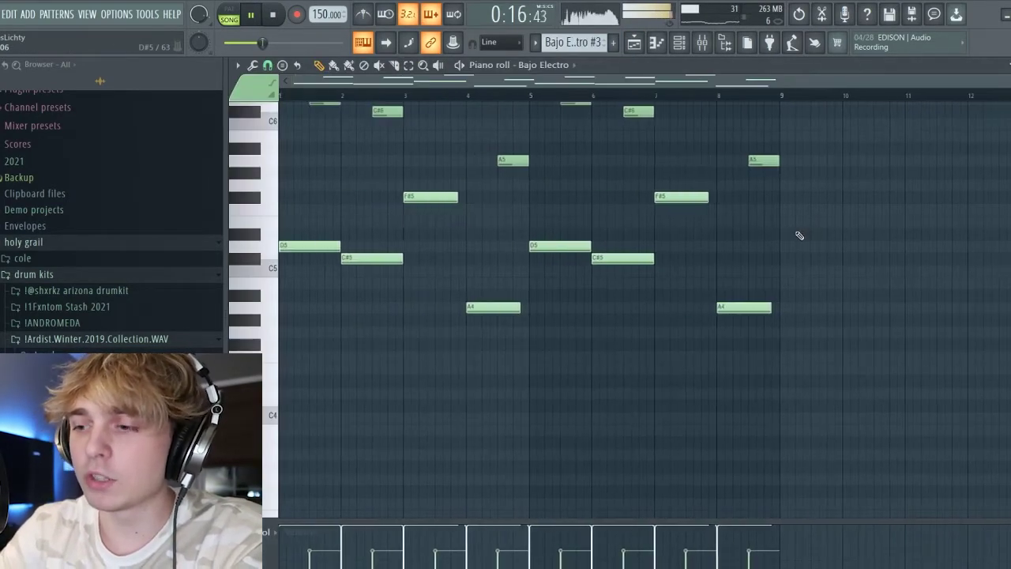
pyautogui.click(636, 46)
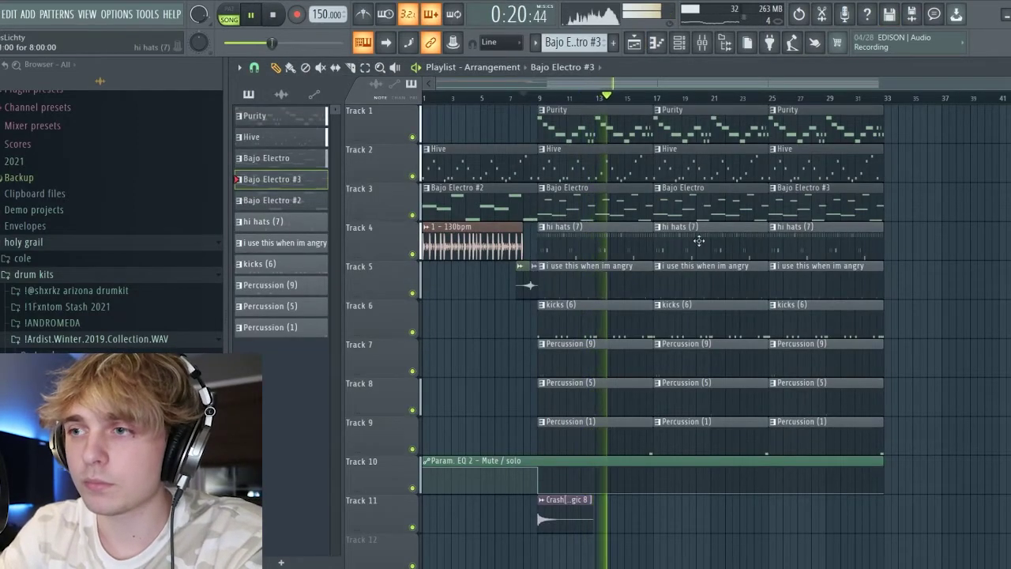
# Step: Delete the Purity clip at bar 25 and duplicate that section's Hive, Bajo Electro and drum clips to bar 33
pyautogui.rightClick(821, 142)
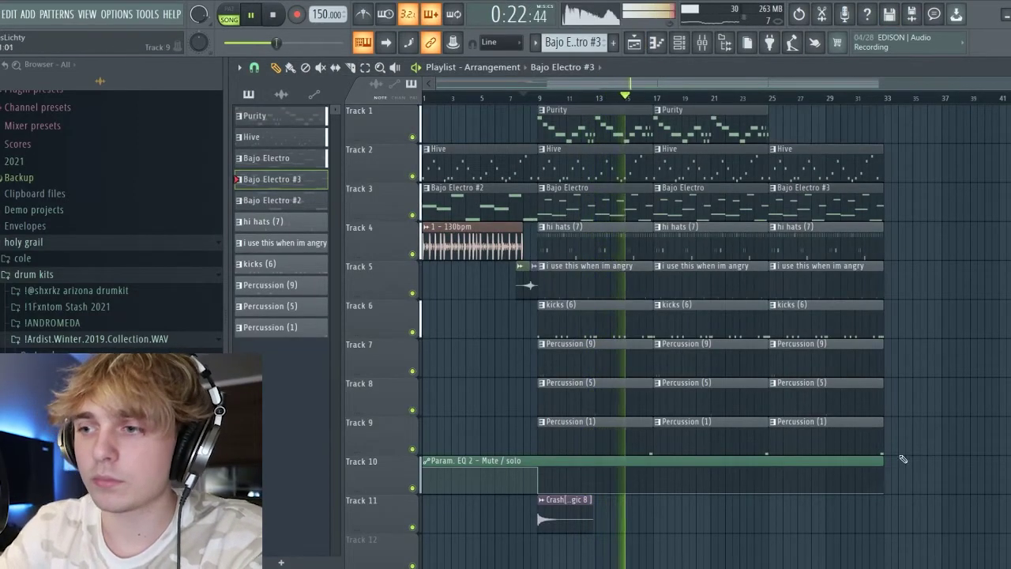
pyautogui.moveTo(889, 454); pyautogui.dragTo(815, 150)
pyautogui.hotkey('ctrl', 'b')
pyautogui.scroll(-1, 826, 314)
pyautogui.click(923, 270)
pyautogui.rightClick(922, 271)
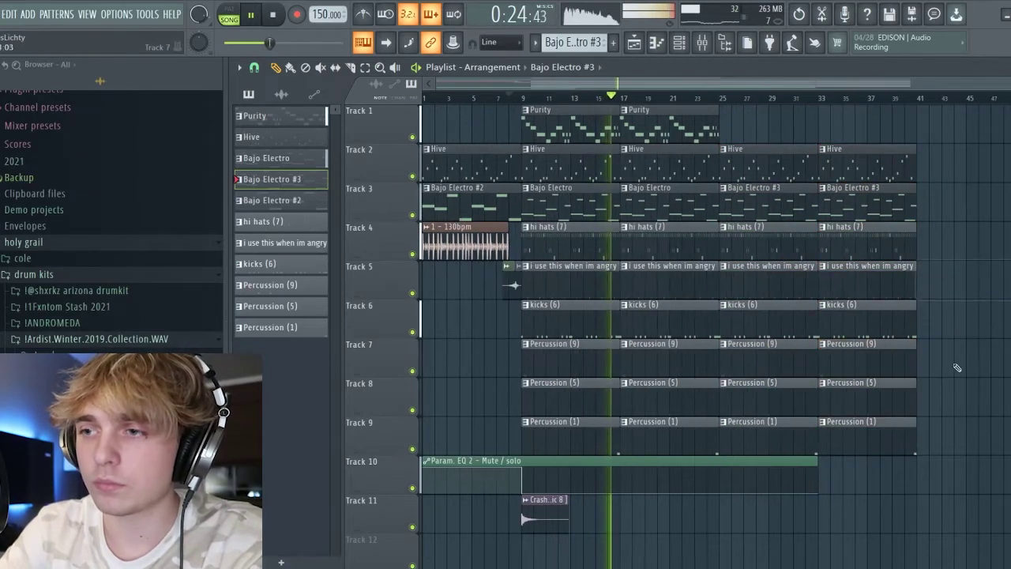
# Step: Duplicate the melody, loop, riser and drum clips of bars 1–40 to bar 41 and add Crash[ Magic 8 ] clips at bars 25, 49 and 65
pyautogui.moveTo(961, 453); pyautogui.dragTo(457, 116)
pyautogui.hotkey('ctrl', 'b')
pyautogui.scroll(-1, 735, 294)
pyautogui.click(792, 497)
pyautogui.rightClick(792, 499)
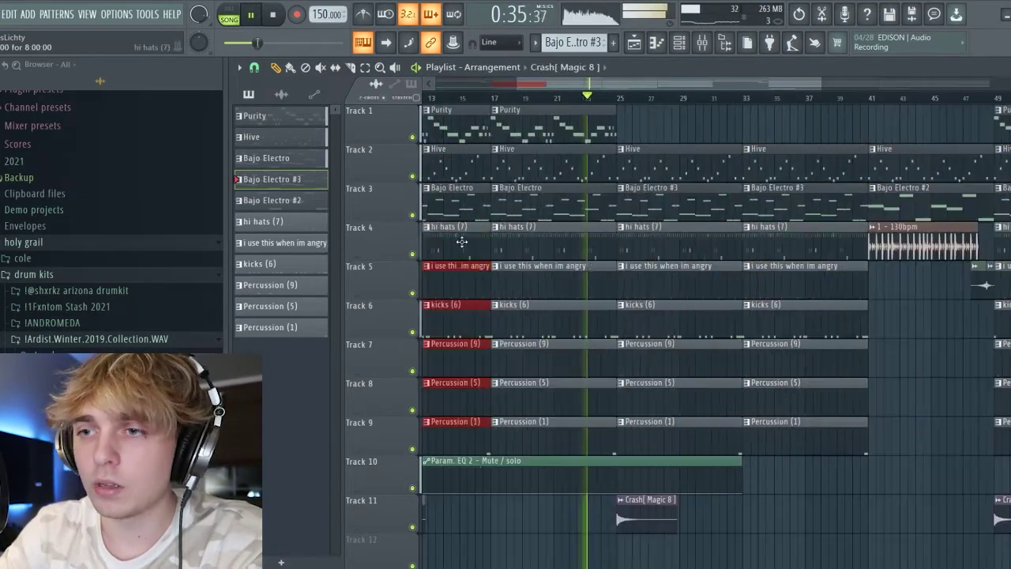
# Step: Trim one bar off the end of the first section's drum clips before bar 17 and off the start of those at bar 25
pyautogui.moveTo(426, 427); pyautogui.dragTo(502, 223)
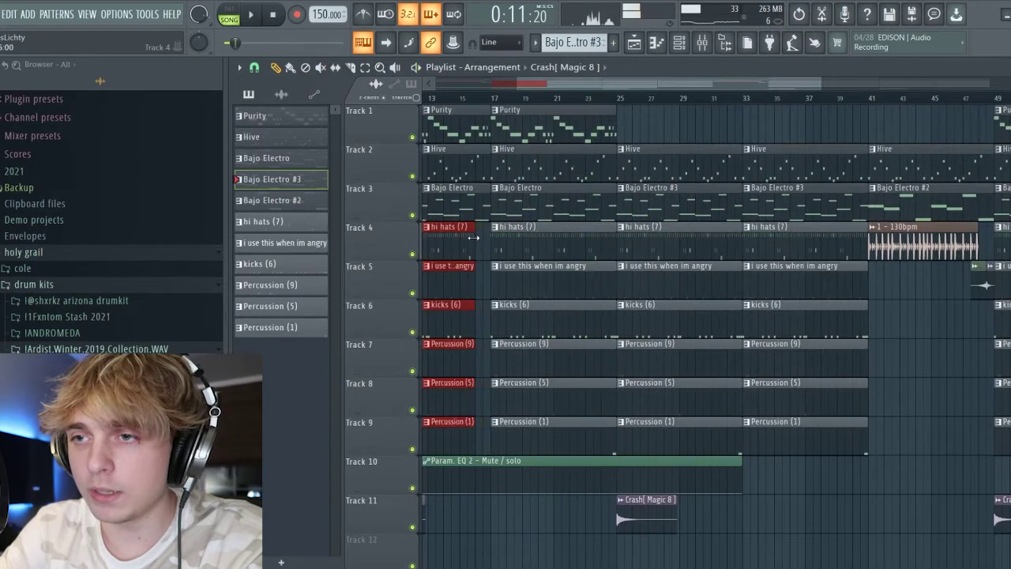
pyautogui.scroll(2, 508, 258)
pyautogui.moveTo(777, 241); pyautogui.dragTo(788, 440)
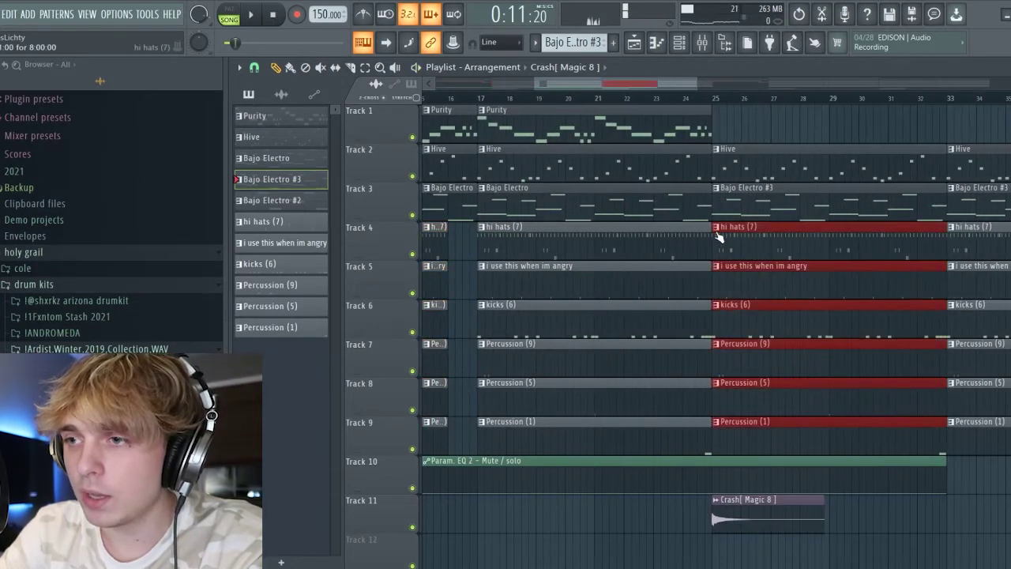
pyautogui.moveTo(717, 238); pyautogui.dragTo(750, 238)
pyautogui.scroll(2, 750, 237)
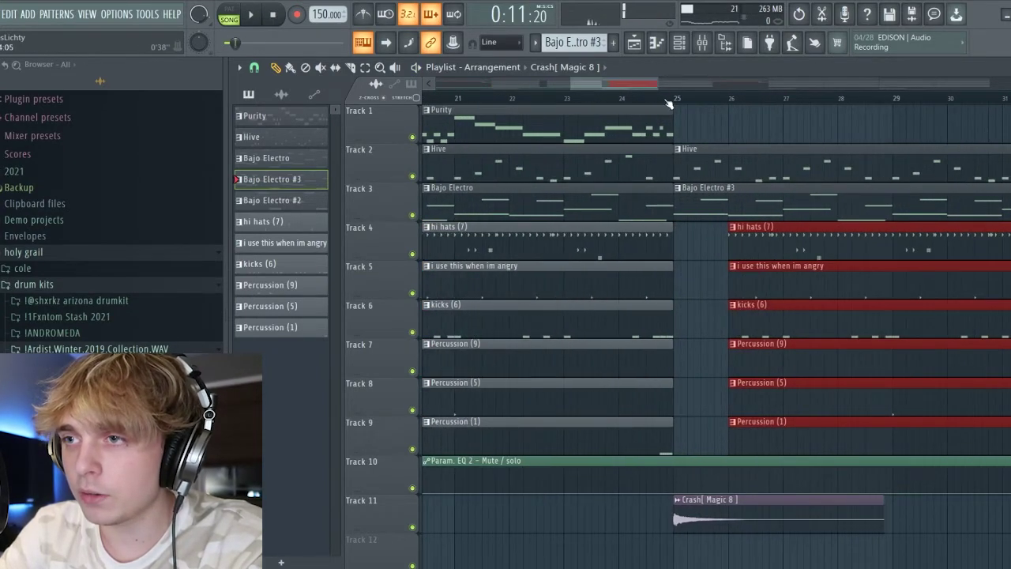
# Step: Play the transition into bar 25 and trim the start of the following hi hats clip by another half bar
pyautogui.click(653, 98)
pyautogui.press('space')
pyautogui.keyDown('ctrl'); pyautogui.click(904, 553); pyautogui.keyUp('ctrl')
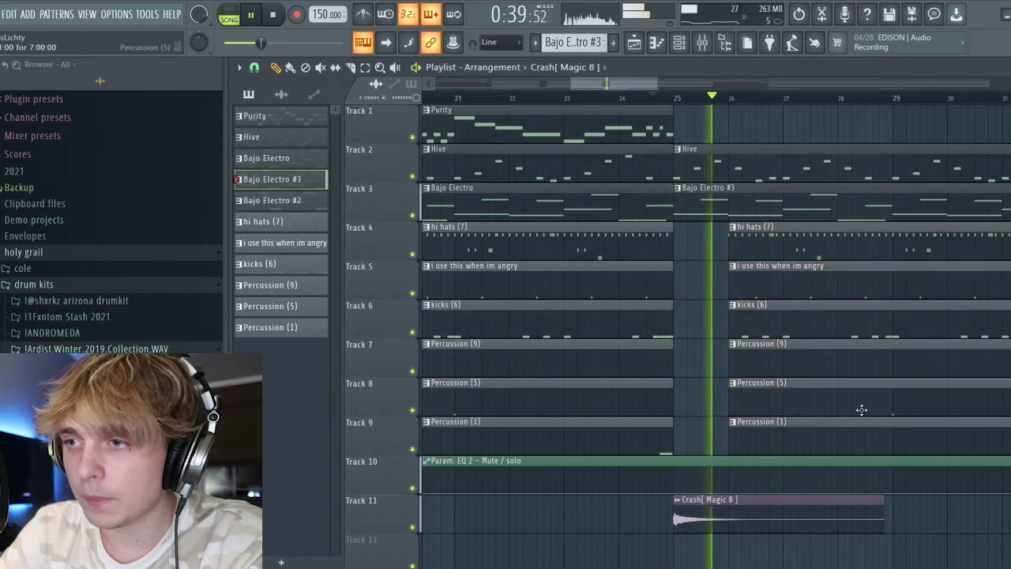
pyautogui.press('space')
pyautogui.press('space')
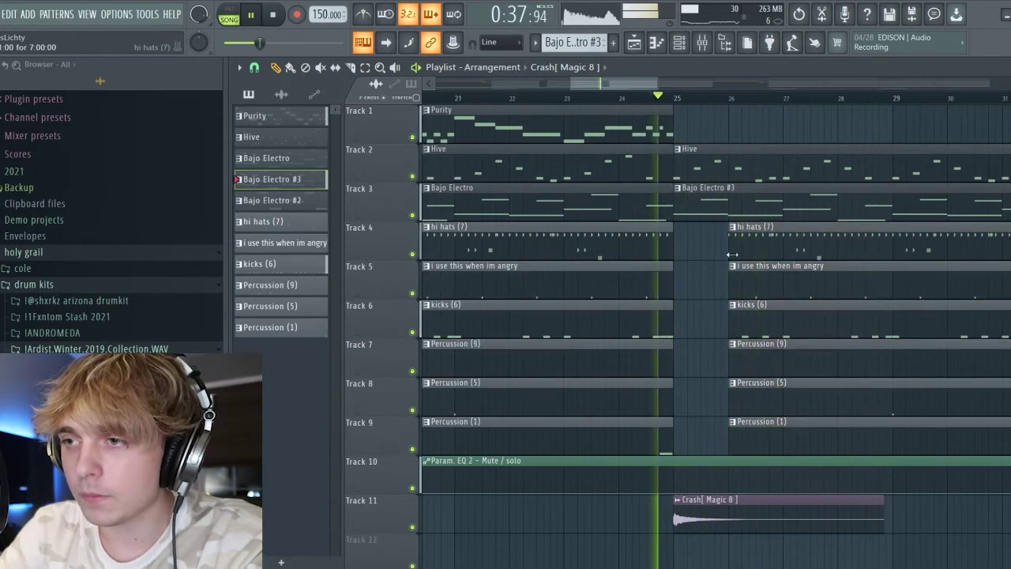
pyautogui.moveTo(732, 253); pyautogui.dragTo(756, 254)
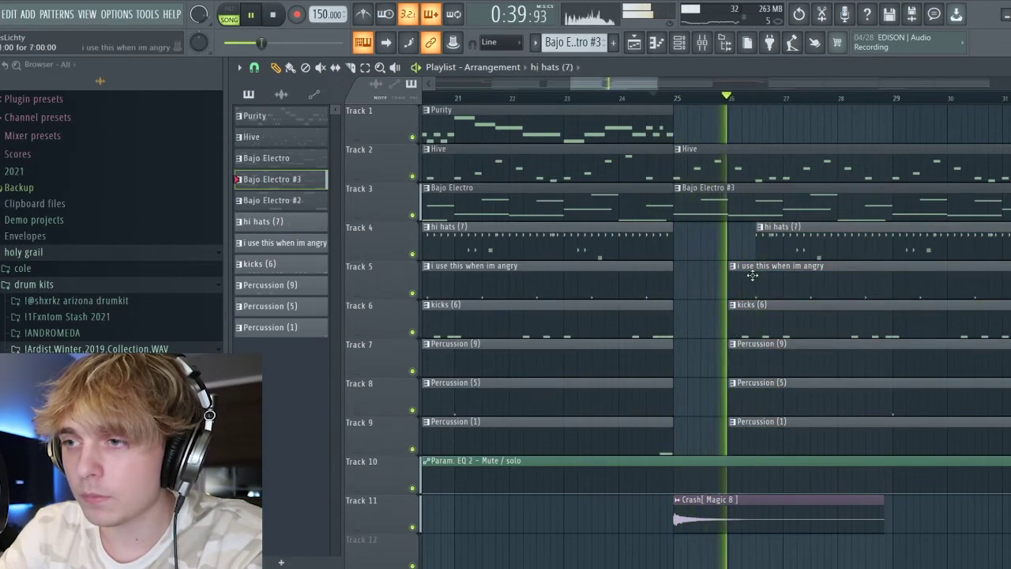
pyautogui.scroll(-5, 719, 212)
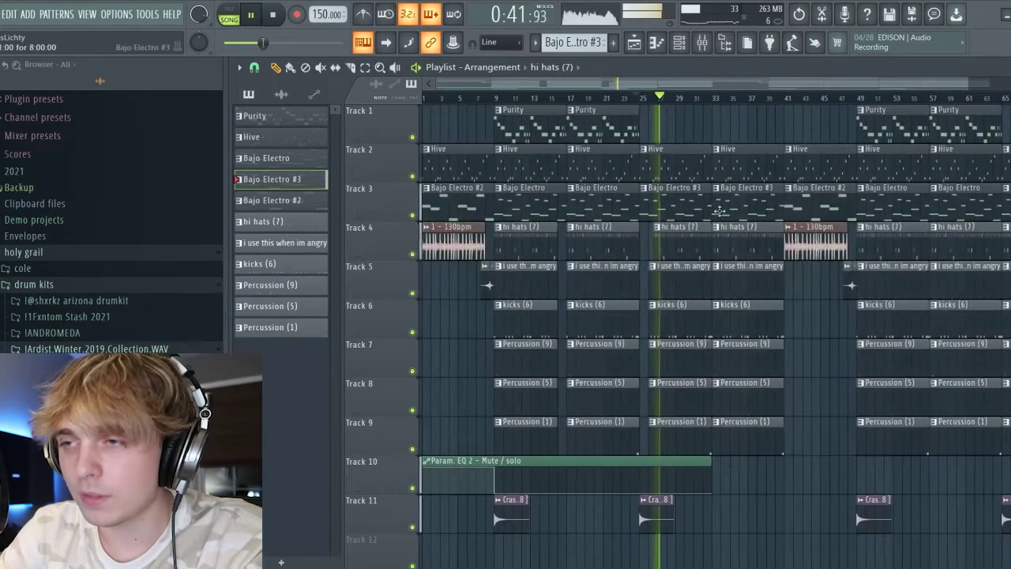
pyautogui.scroll(-2, 718, 212)
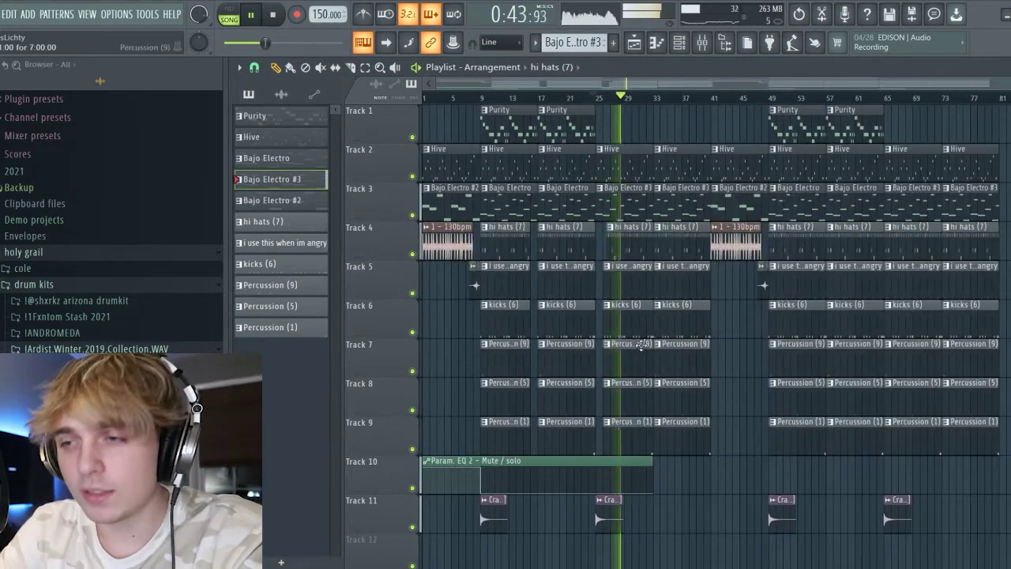